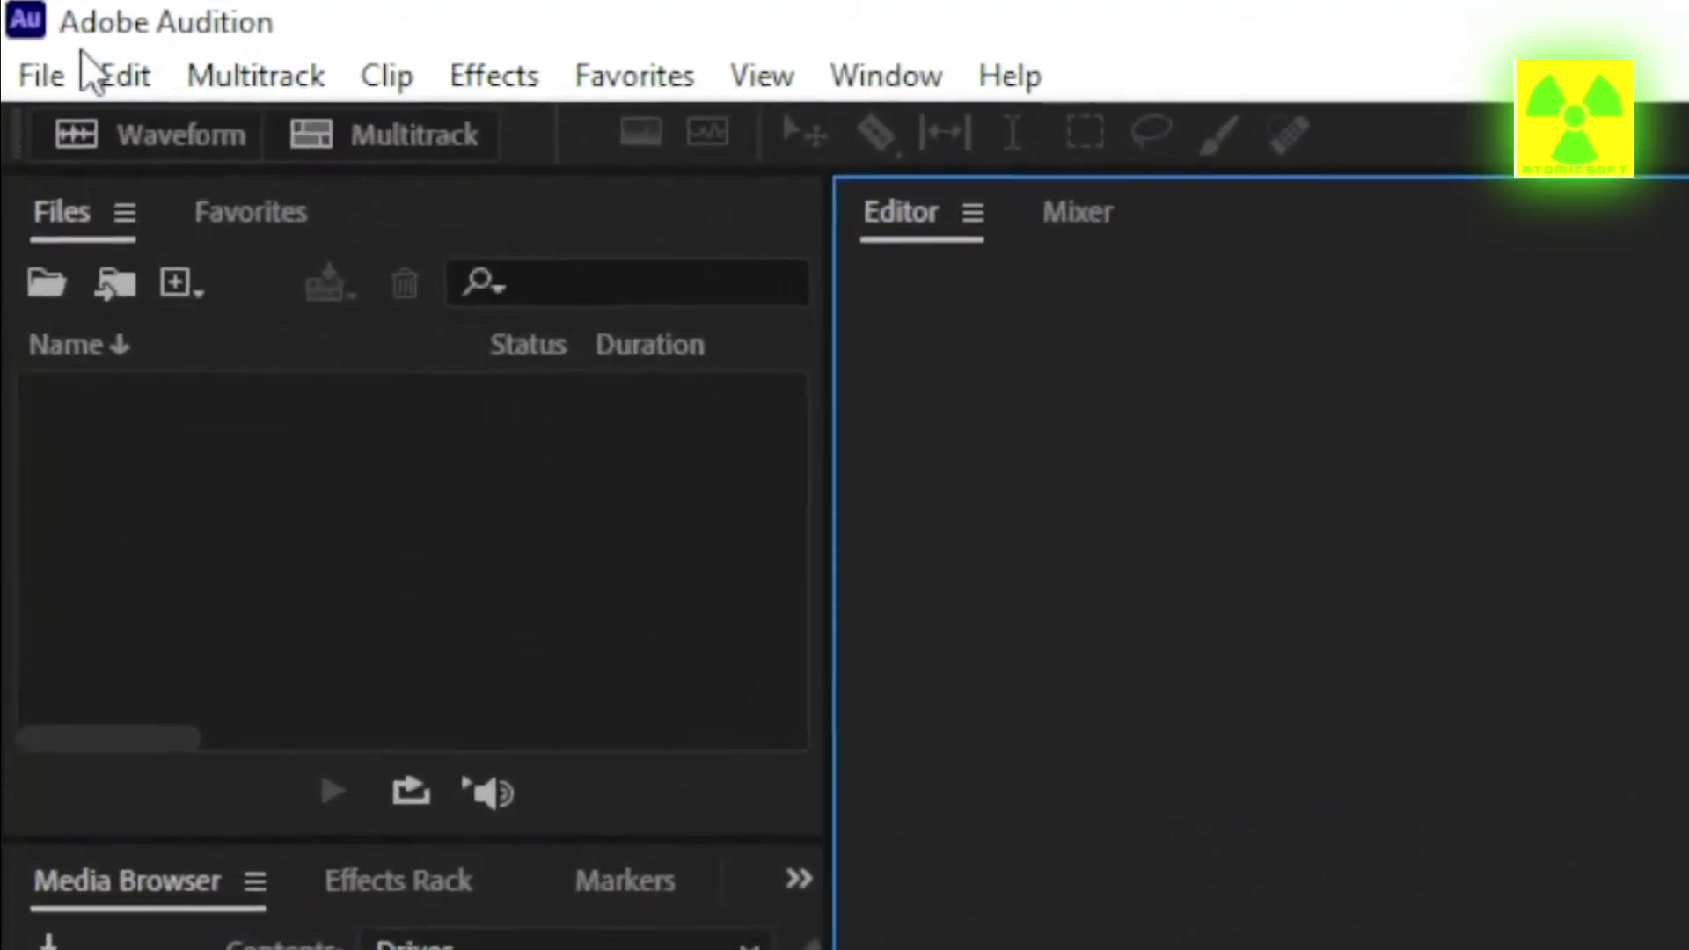
Open Preferences from the Edit menu and show the Audio Hardware settings page
{"action": "left_click", "coordinate": [124, 75]}
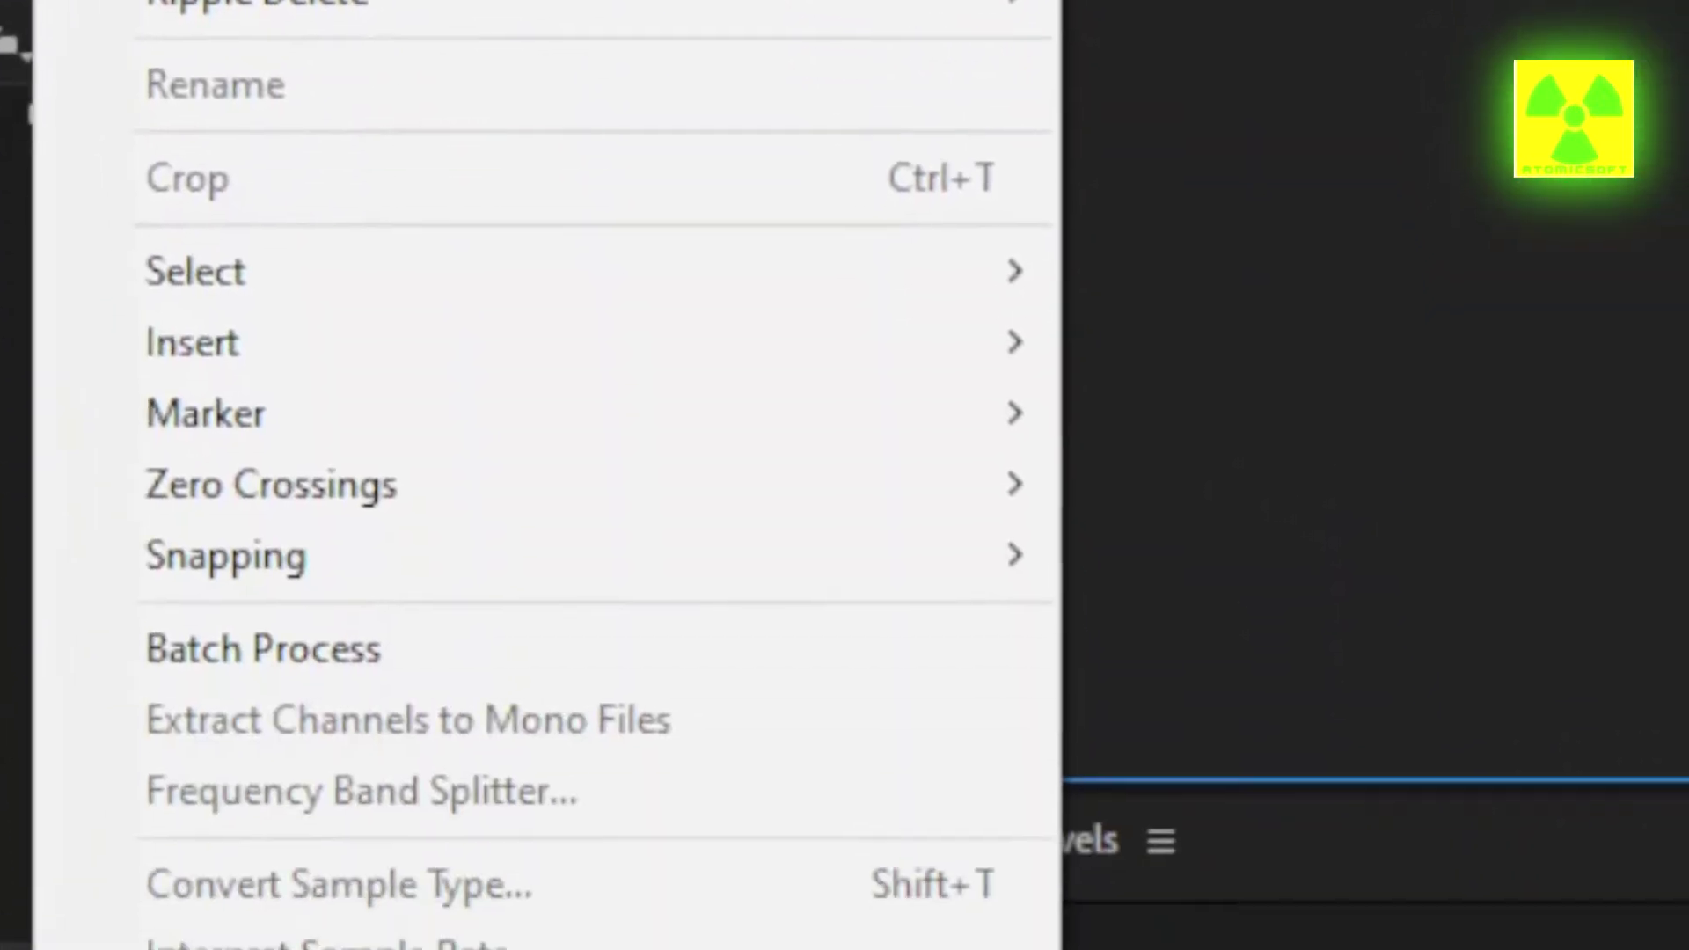
{"action": "mouse_move", "coordinate": [256, 885]}
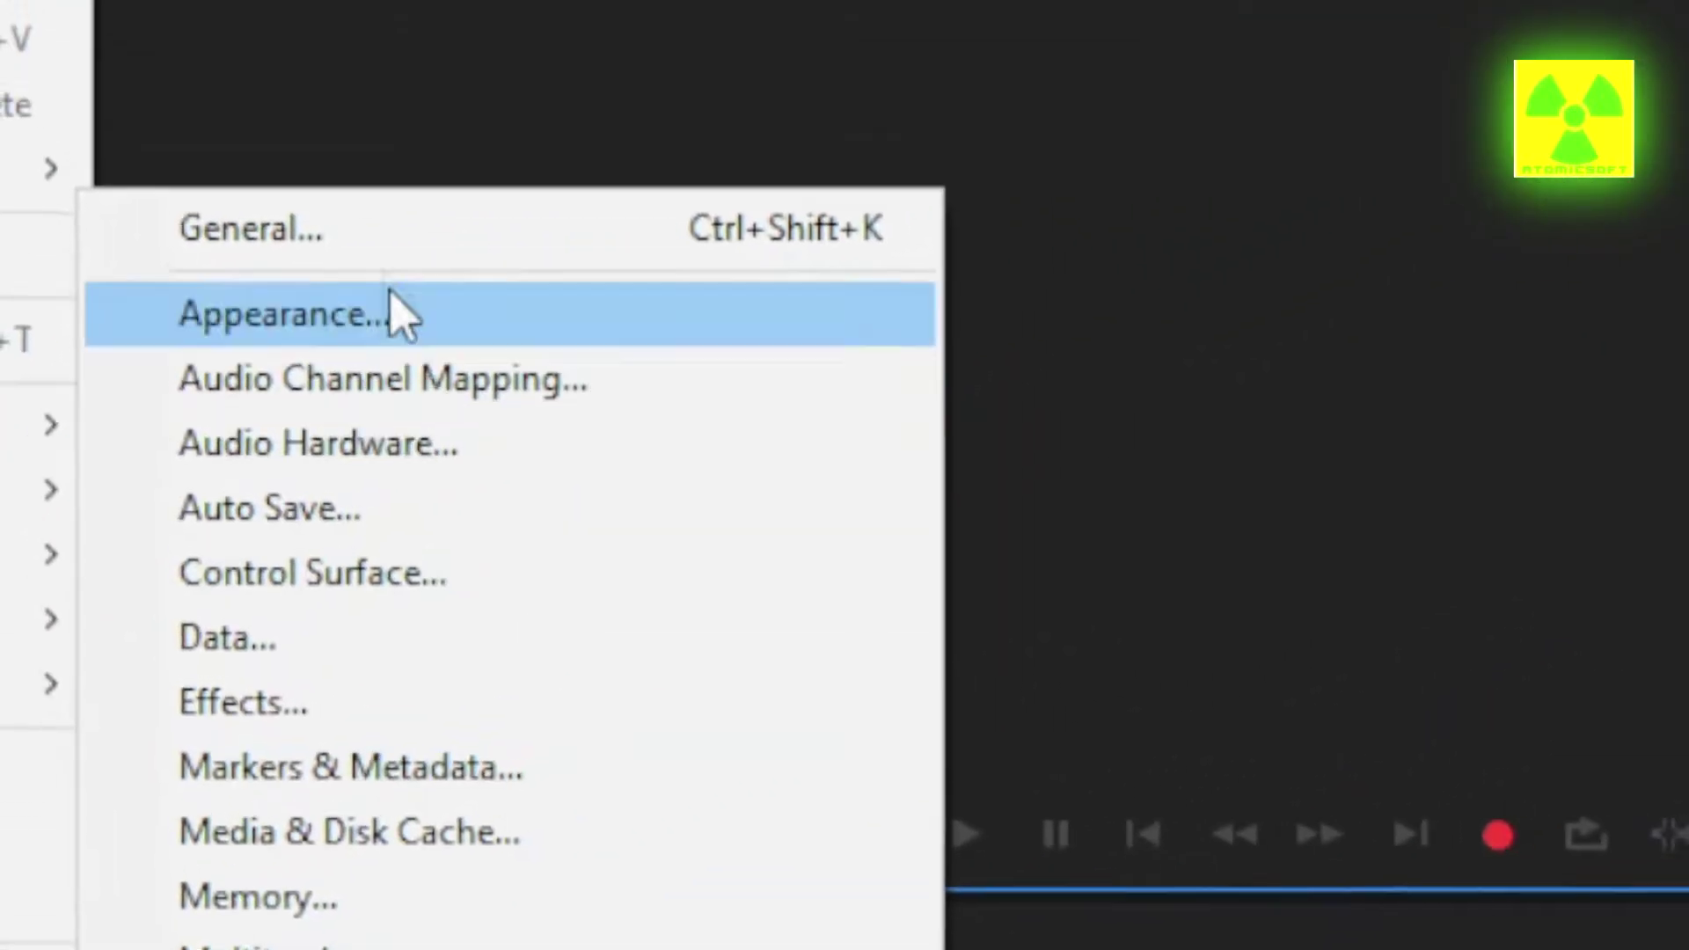
{"action": "left_click", "coordinate": [251, 222]}
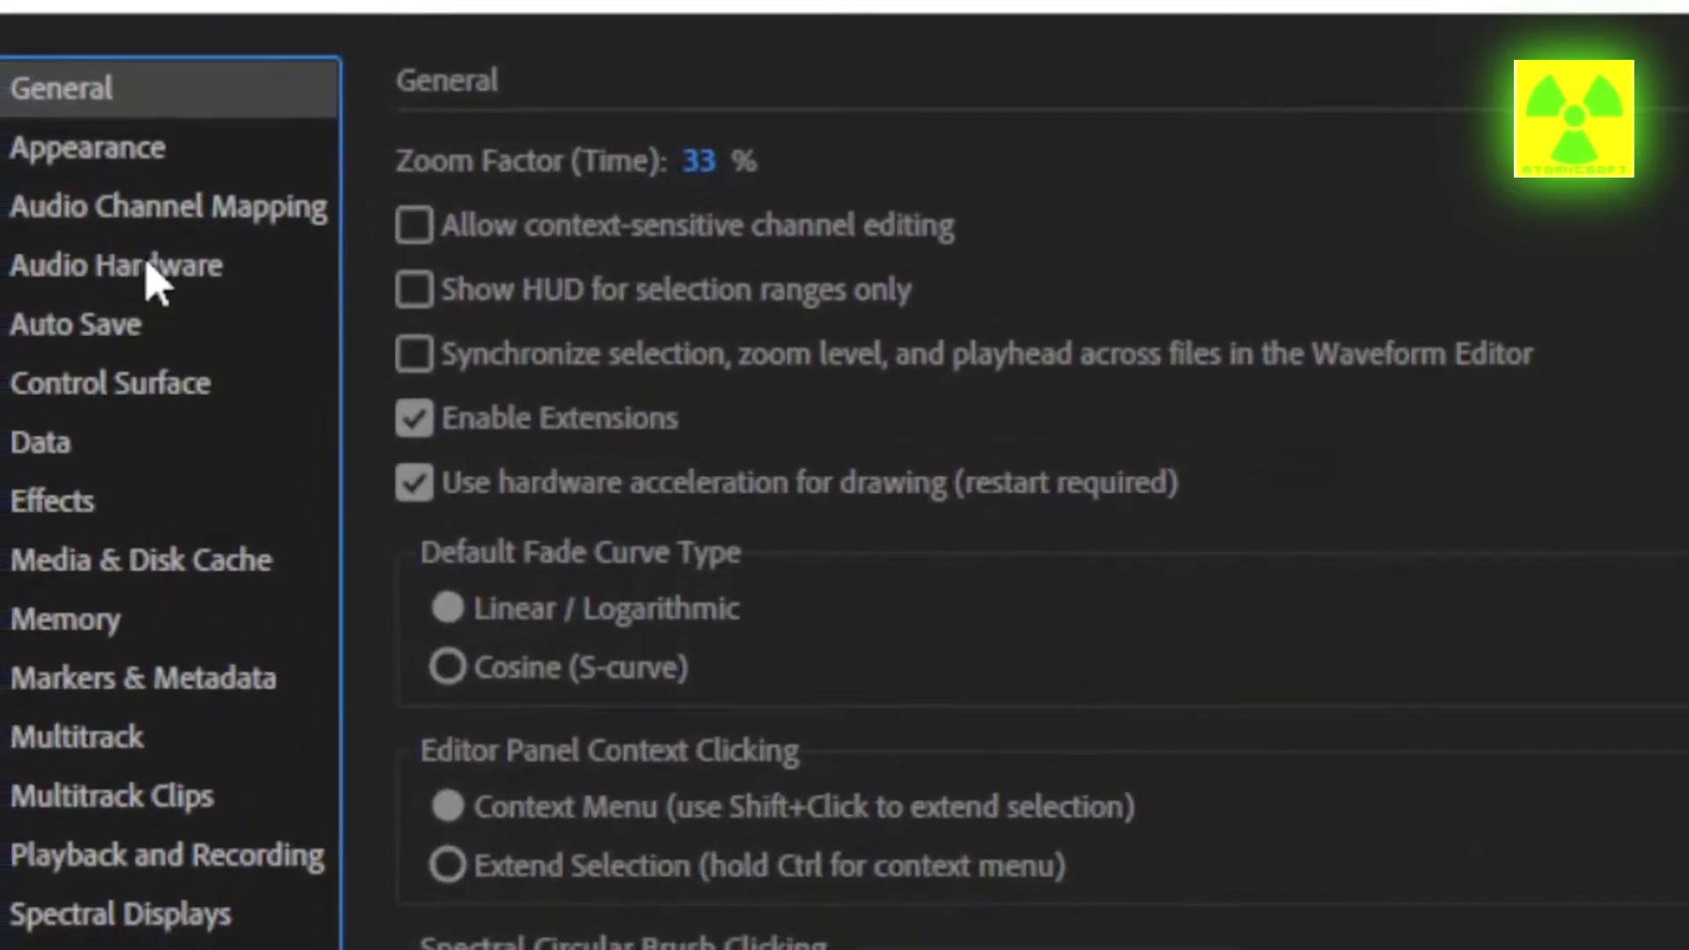
{"action": "left_click", "coordinate": [151, 271]}
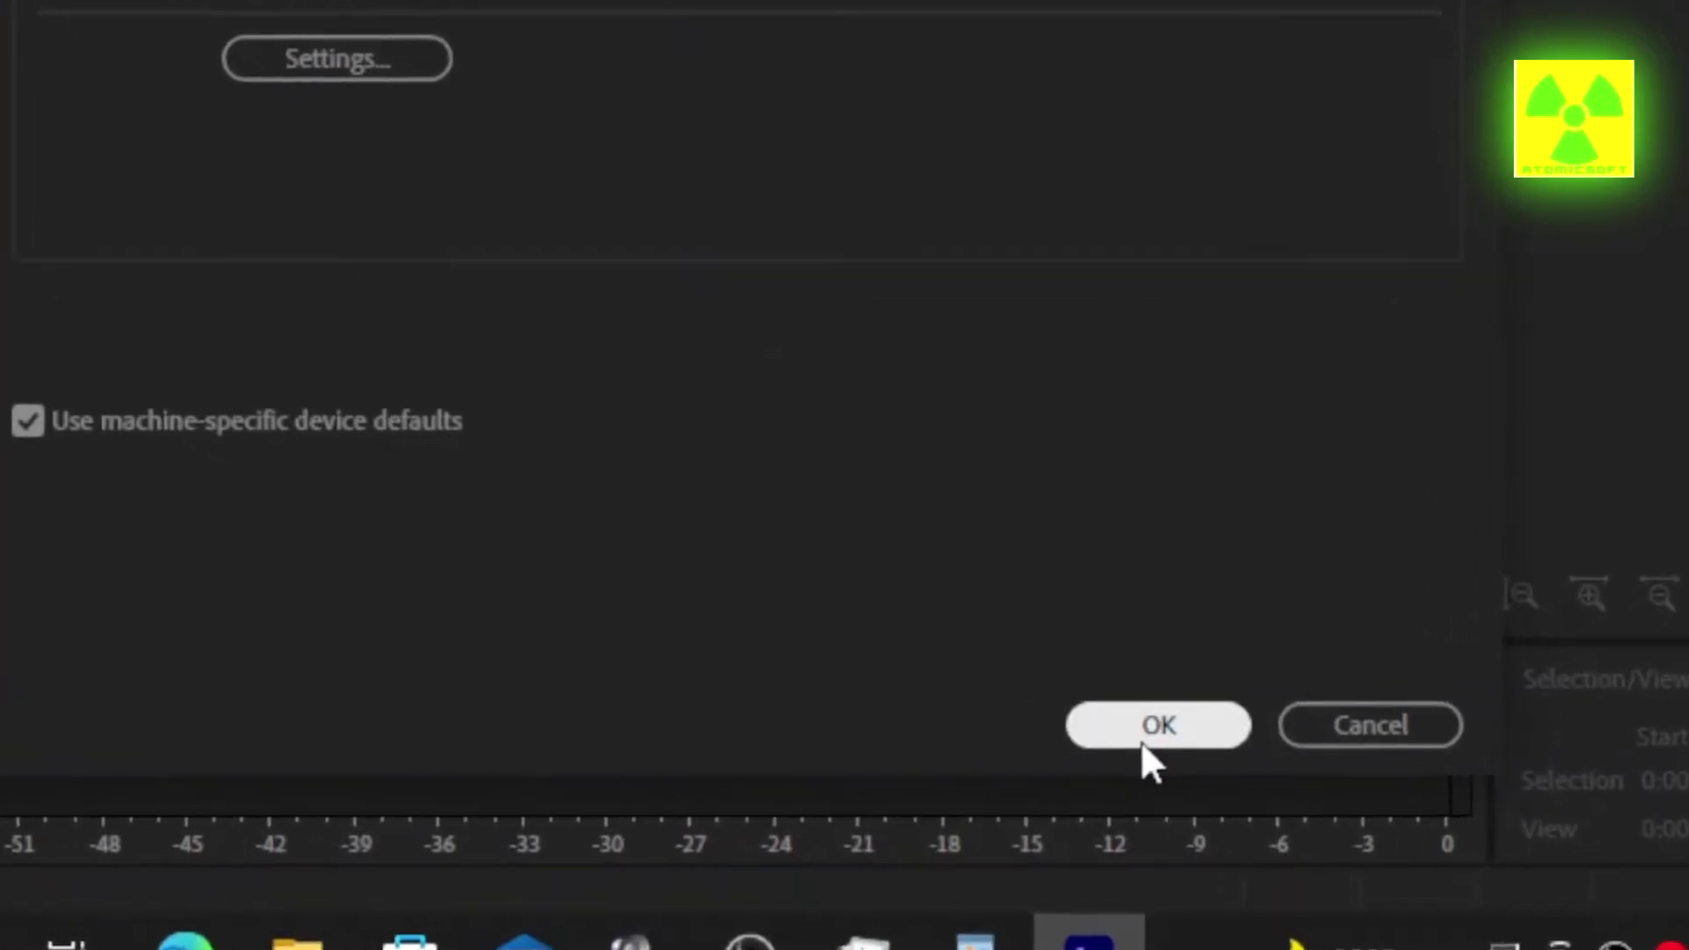
Close Preferences and create Untitled 1 as a 48000 Hz, Stereo, 32 (float) recording file
{"action": "left_click", "coordinate": [1140, 738]}
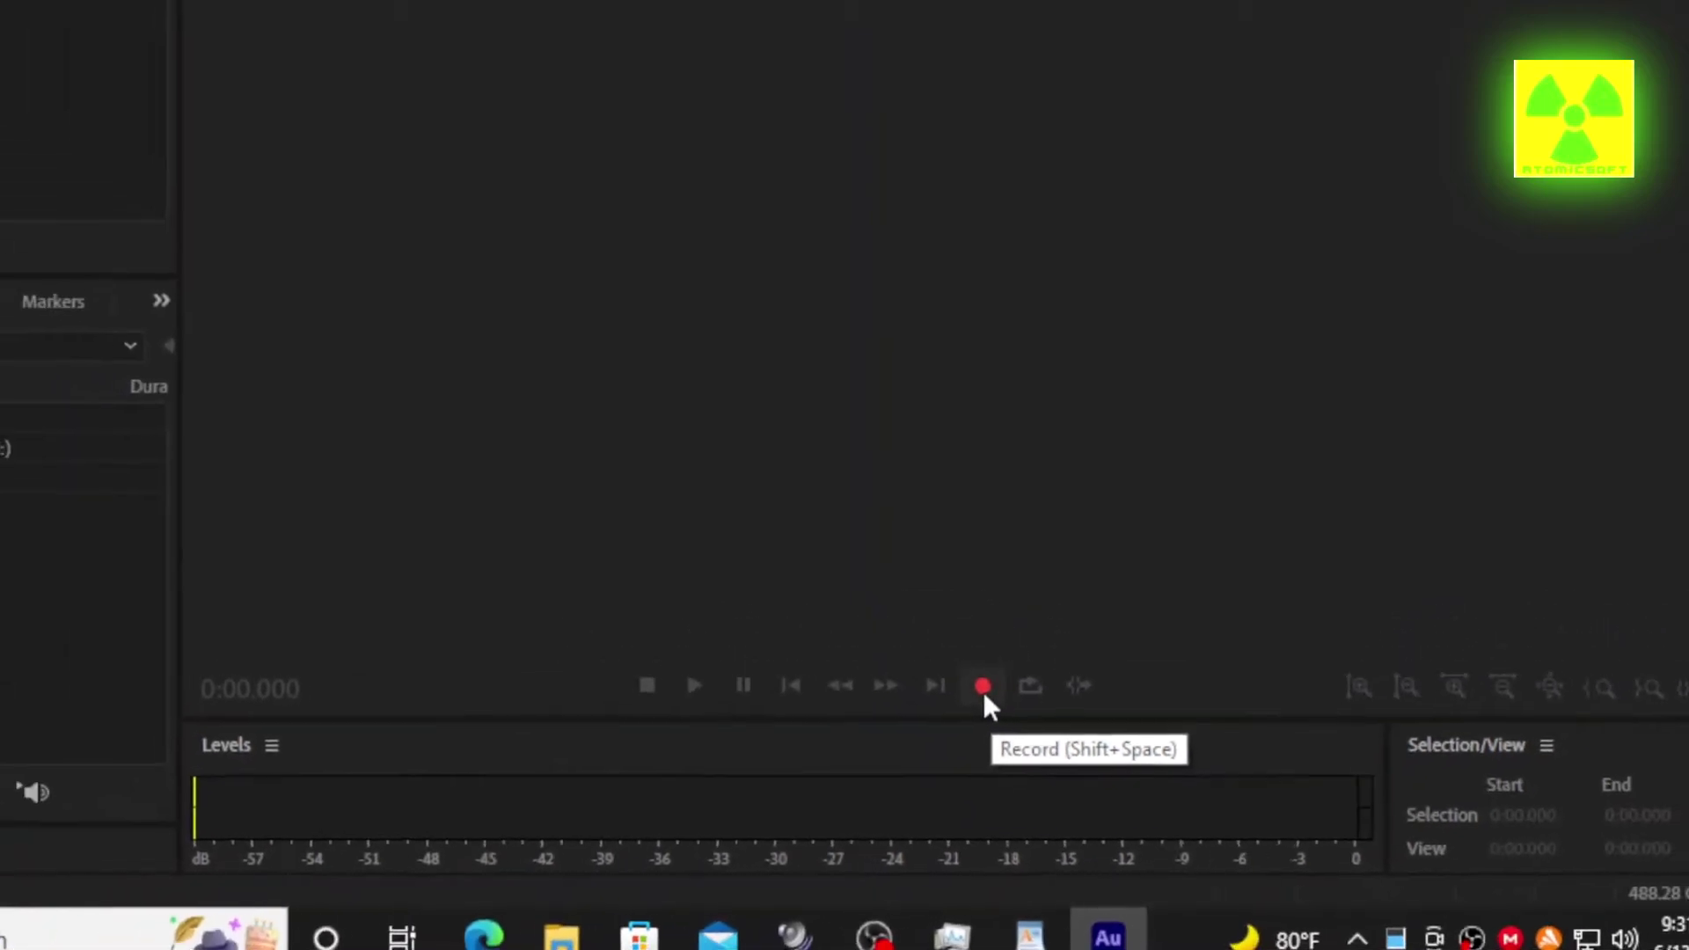
{"action": "left_click", "coordinate": [983, 686]}
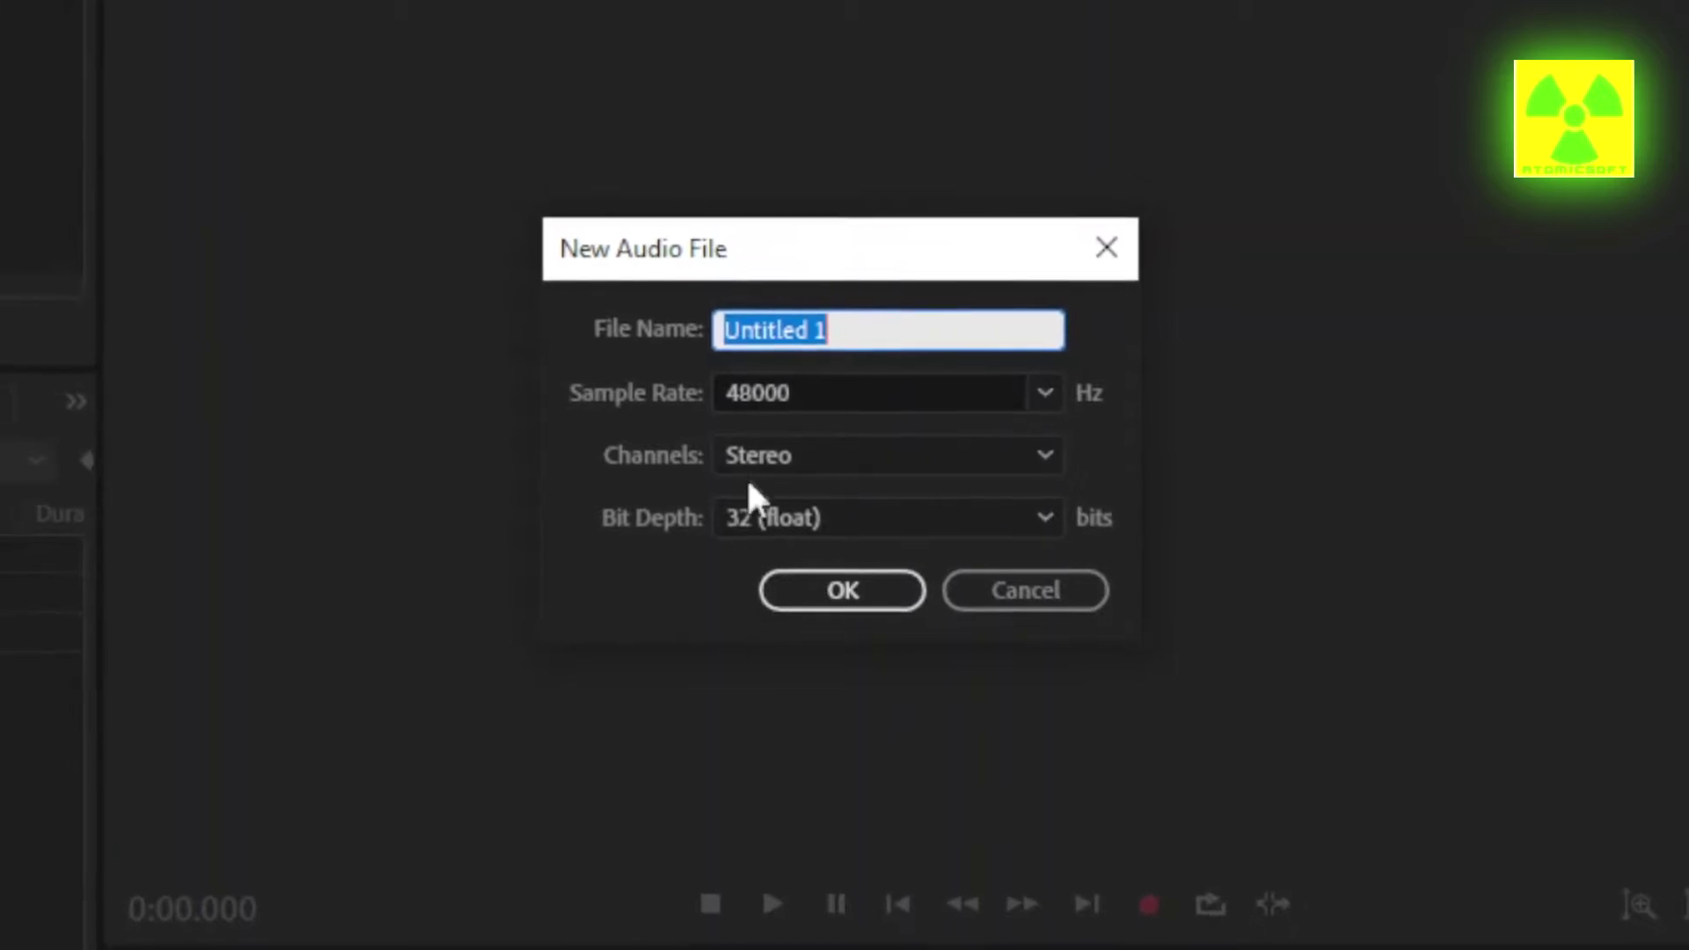
{"action": "left_click", "coordinate": [910, 467]}
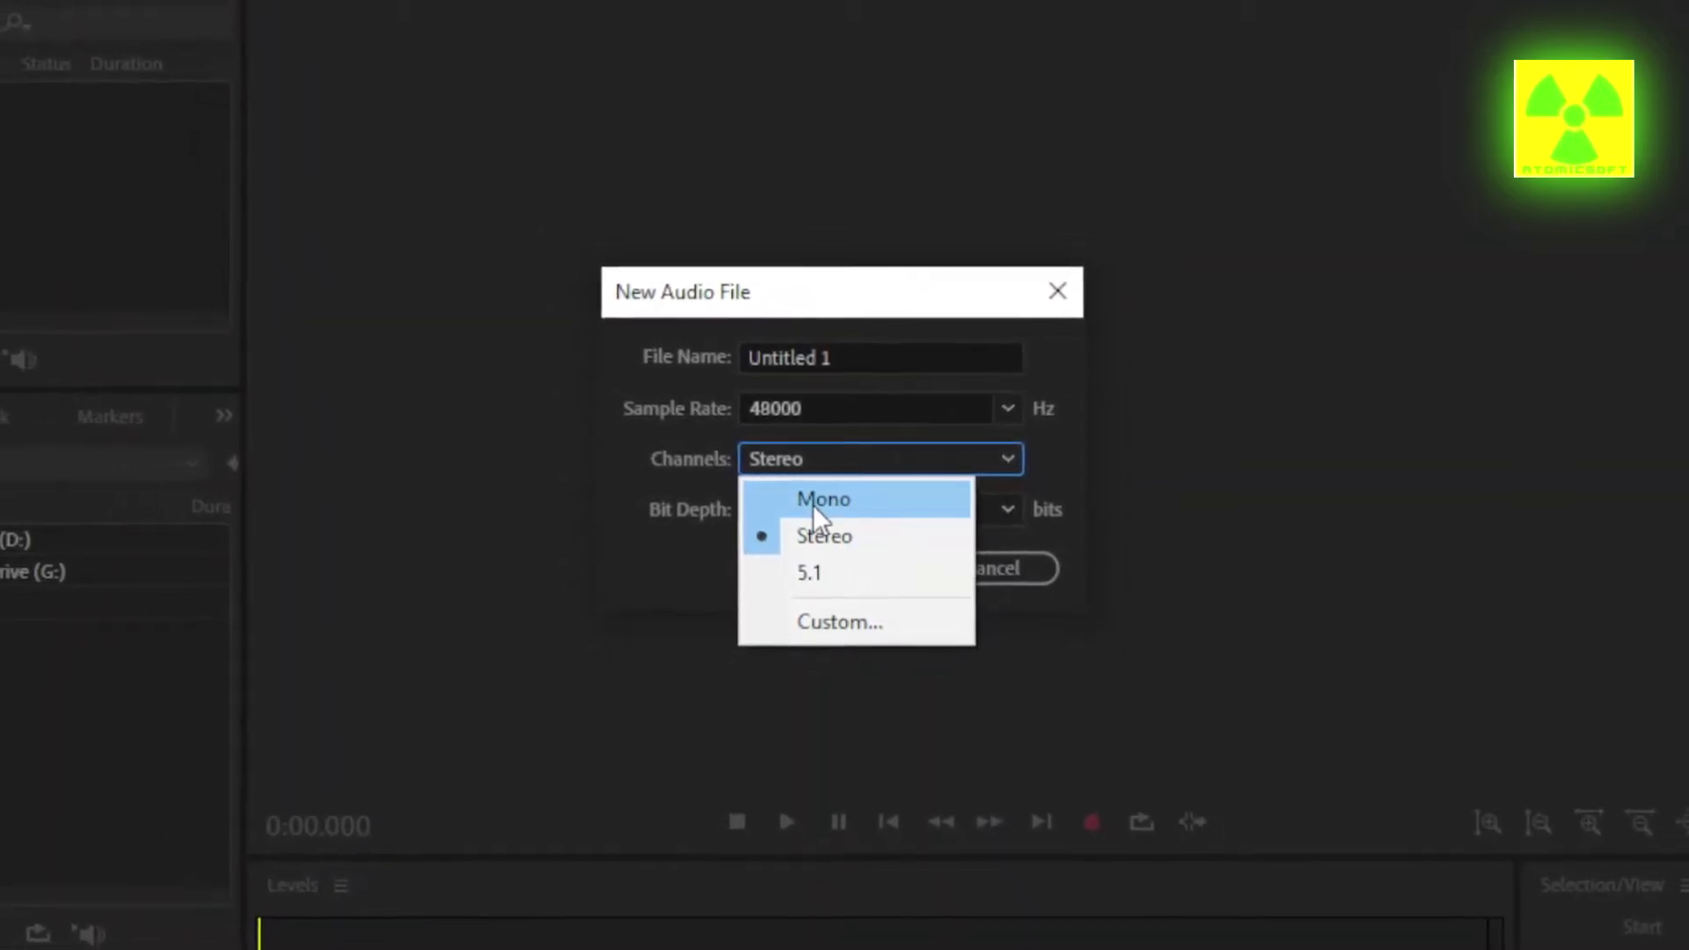
{"action": "left_click", "coordinate": [884, 453]}
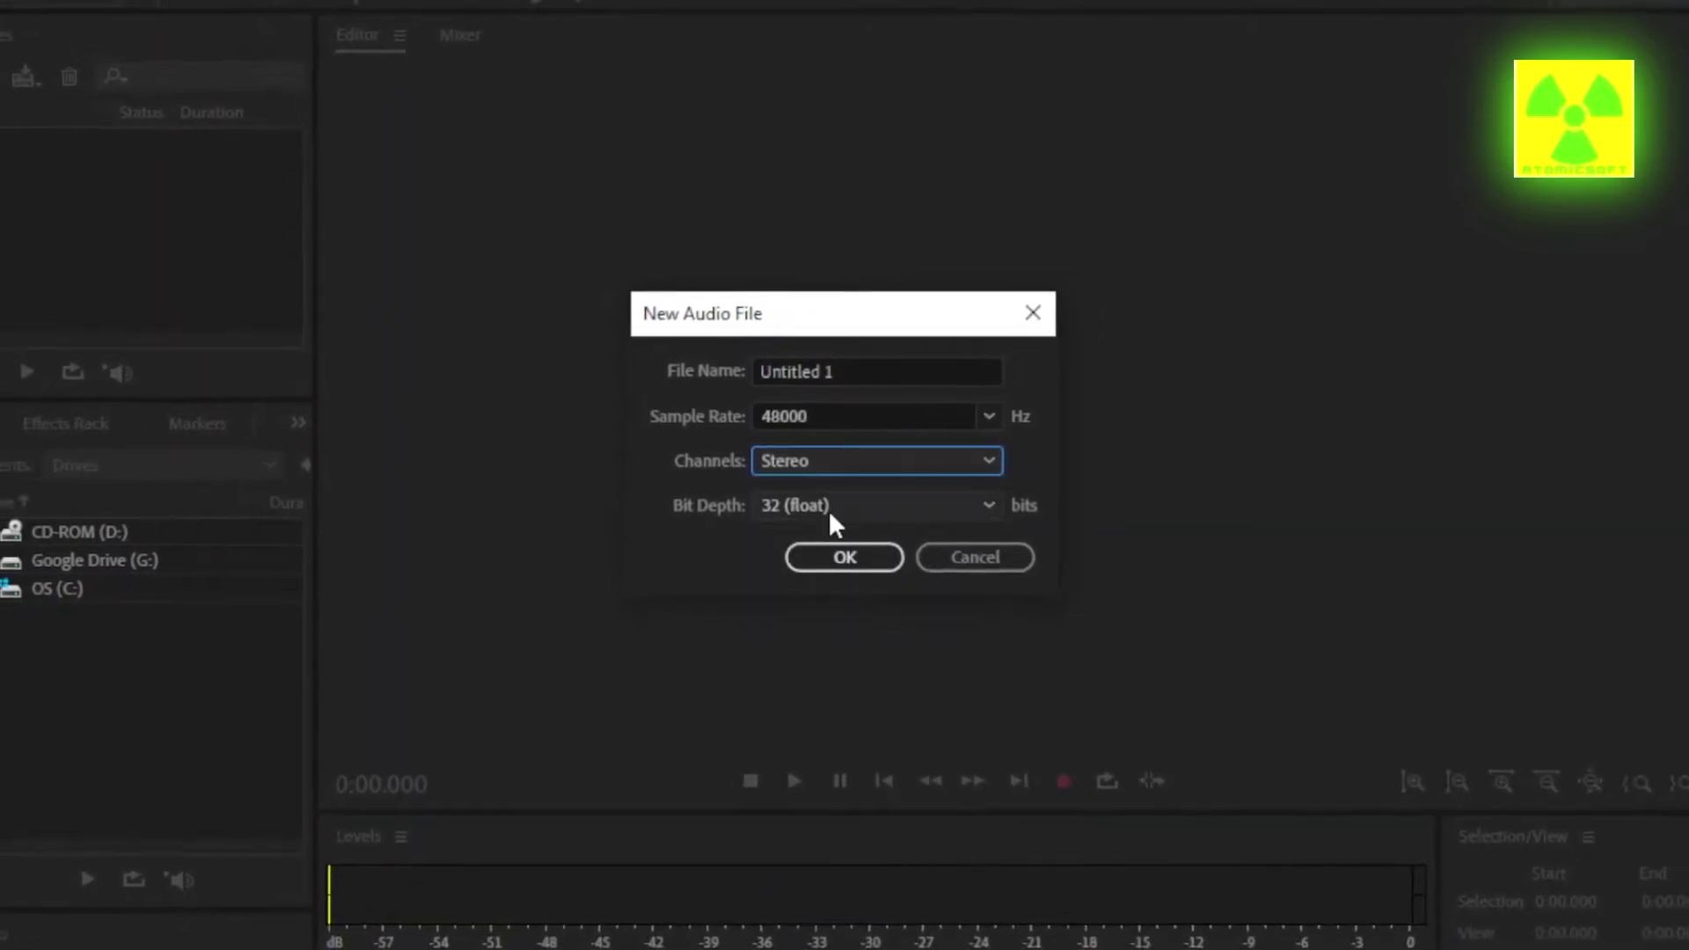
{"action": "left_click", "coordinate": [777, 506]}
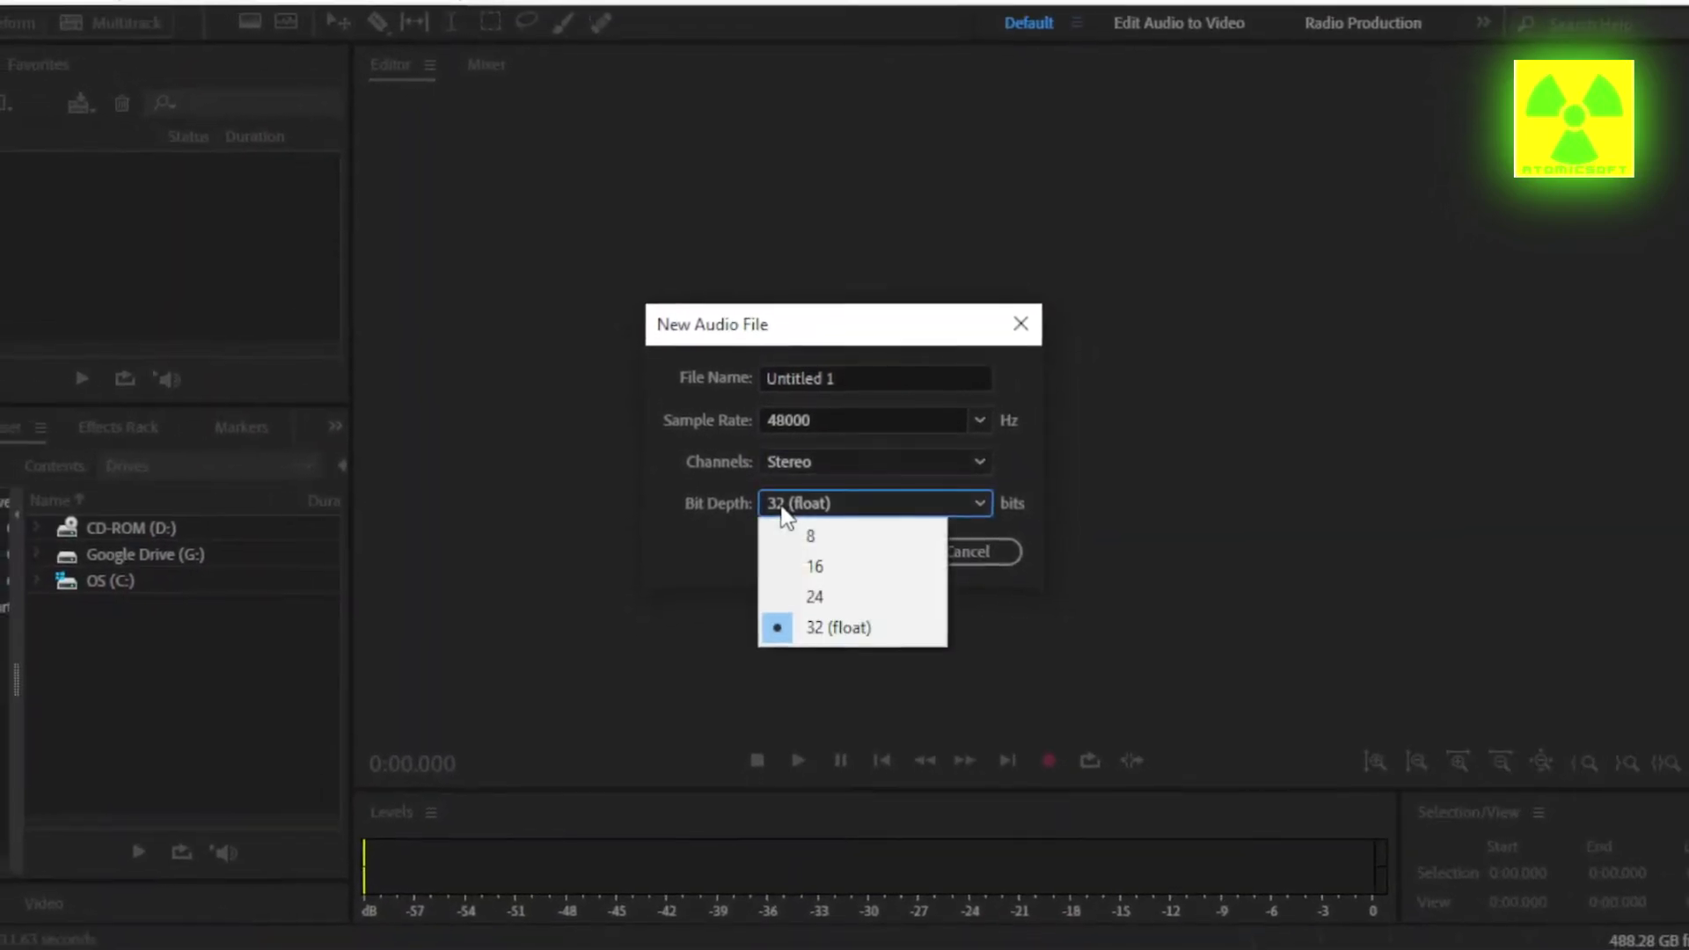
{"action": "left_click", "coordinate": [781, 507]}
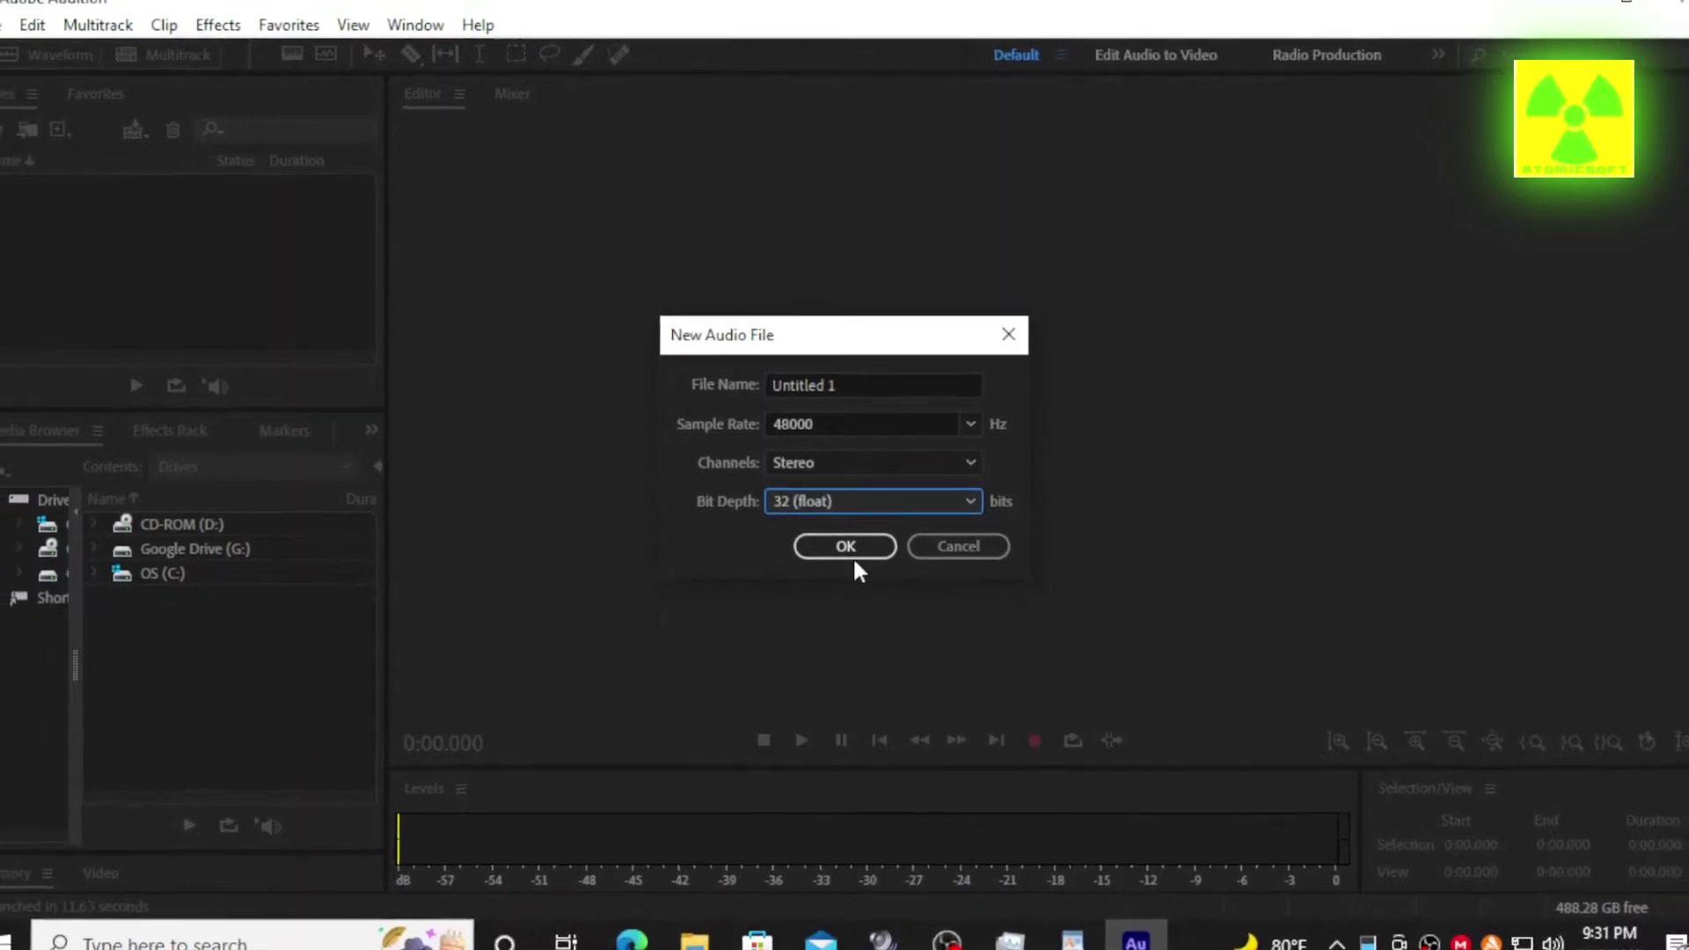
{"action": "left_click", "coordinate": [827, 545]}
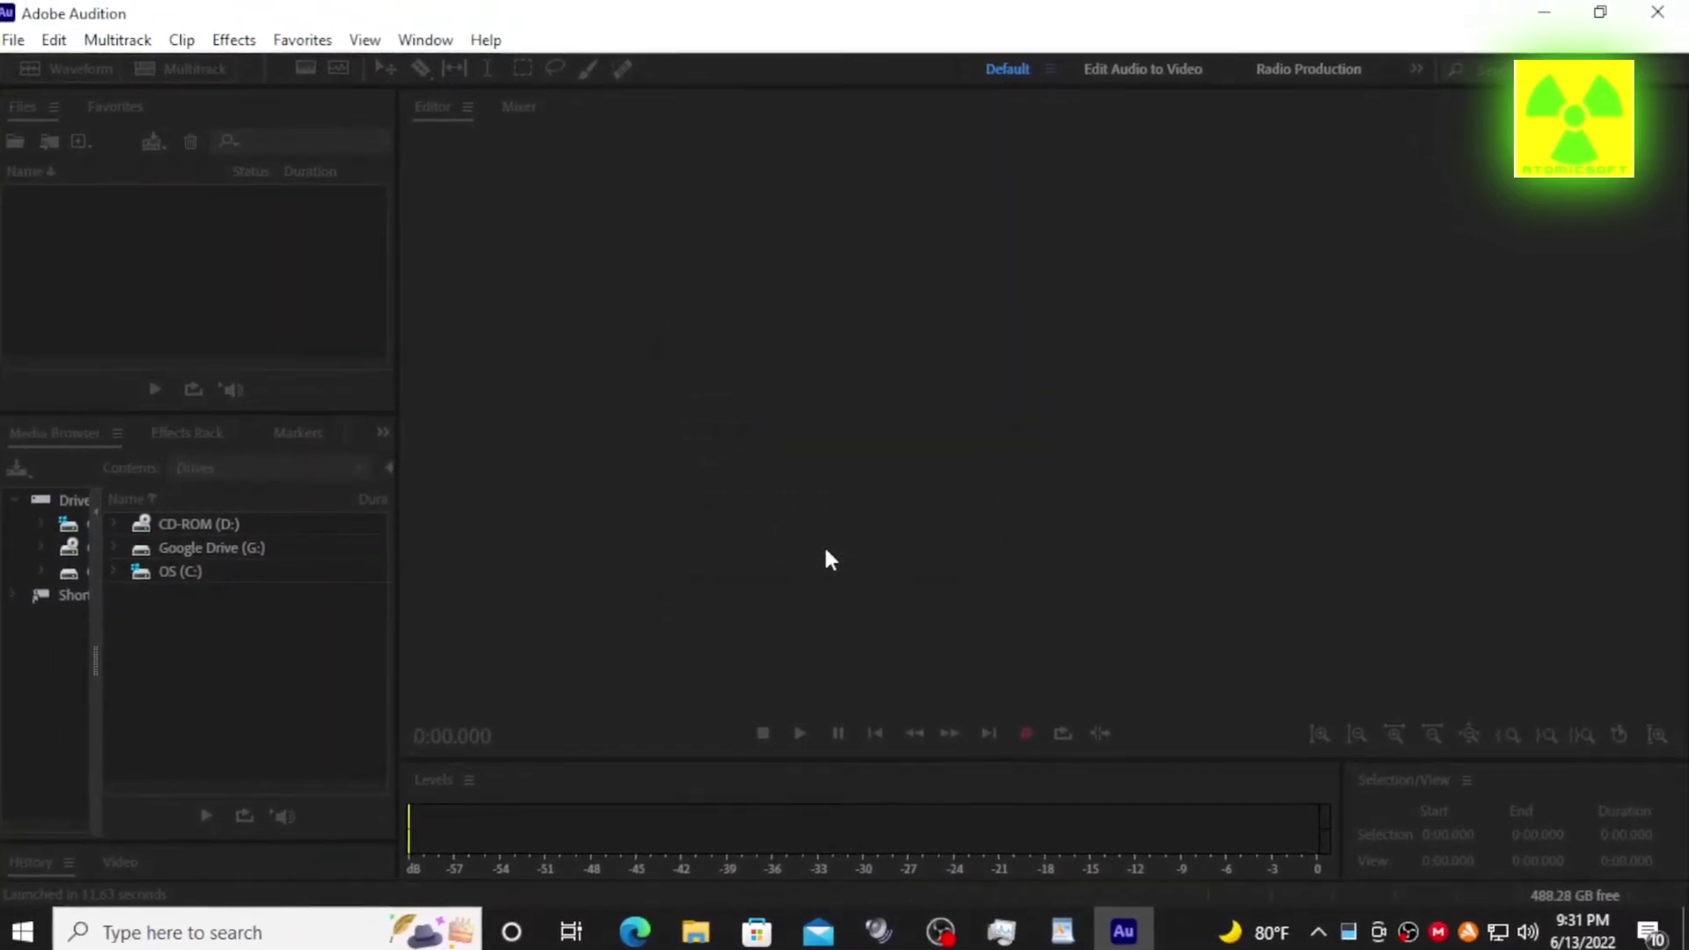
Record a roughly 22-second voice take into Untitled 1, play it back, and park the playhead at 14 seconds
{"action": "key", "text": "shift+space"}
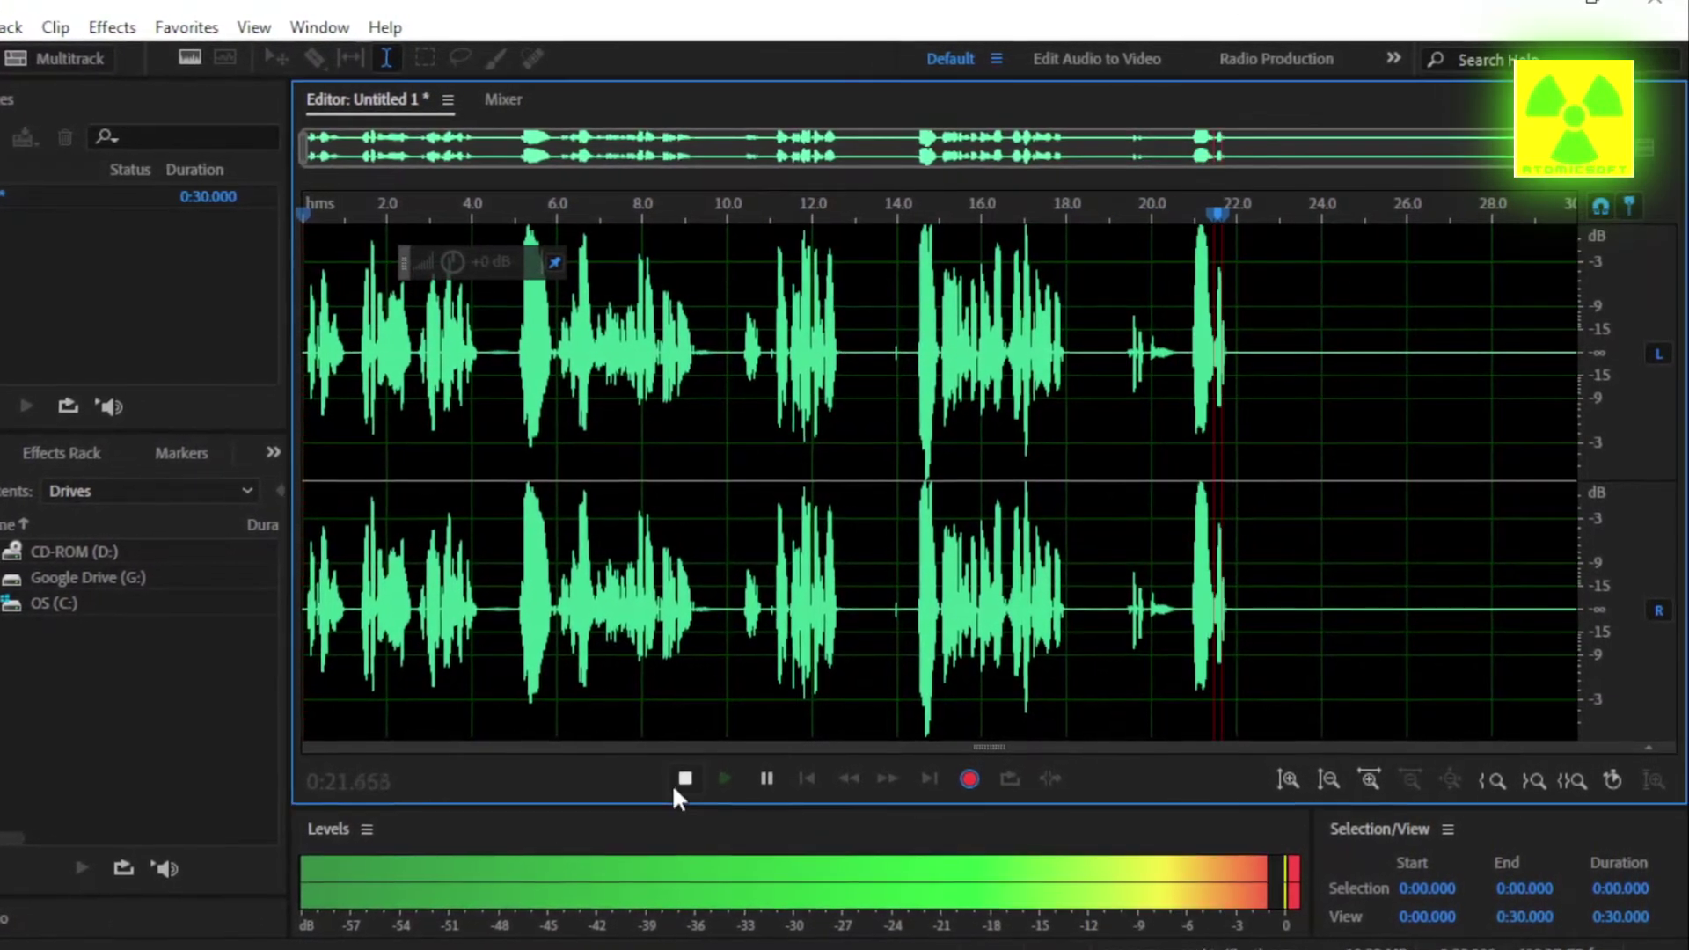
{"action": "left_click", "coordinate": [687, 777]}
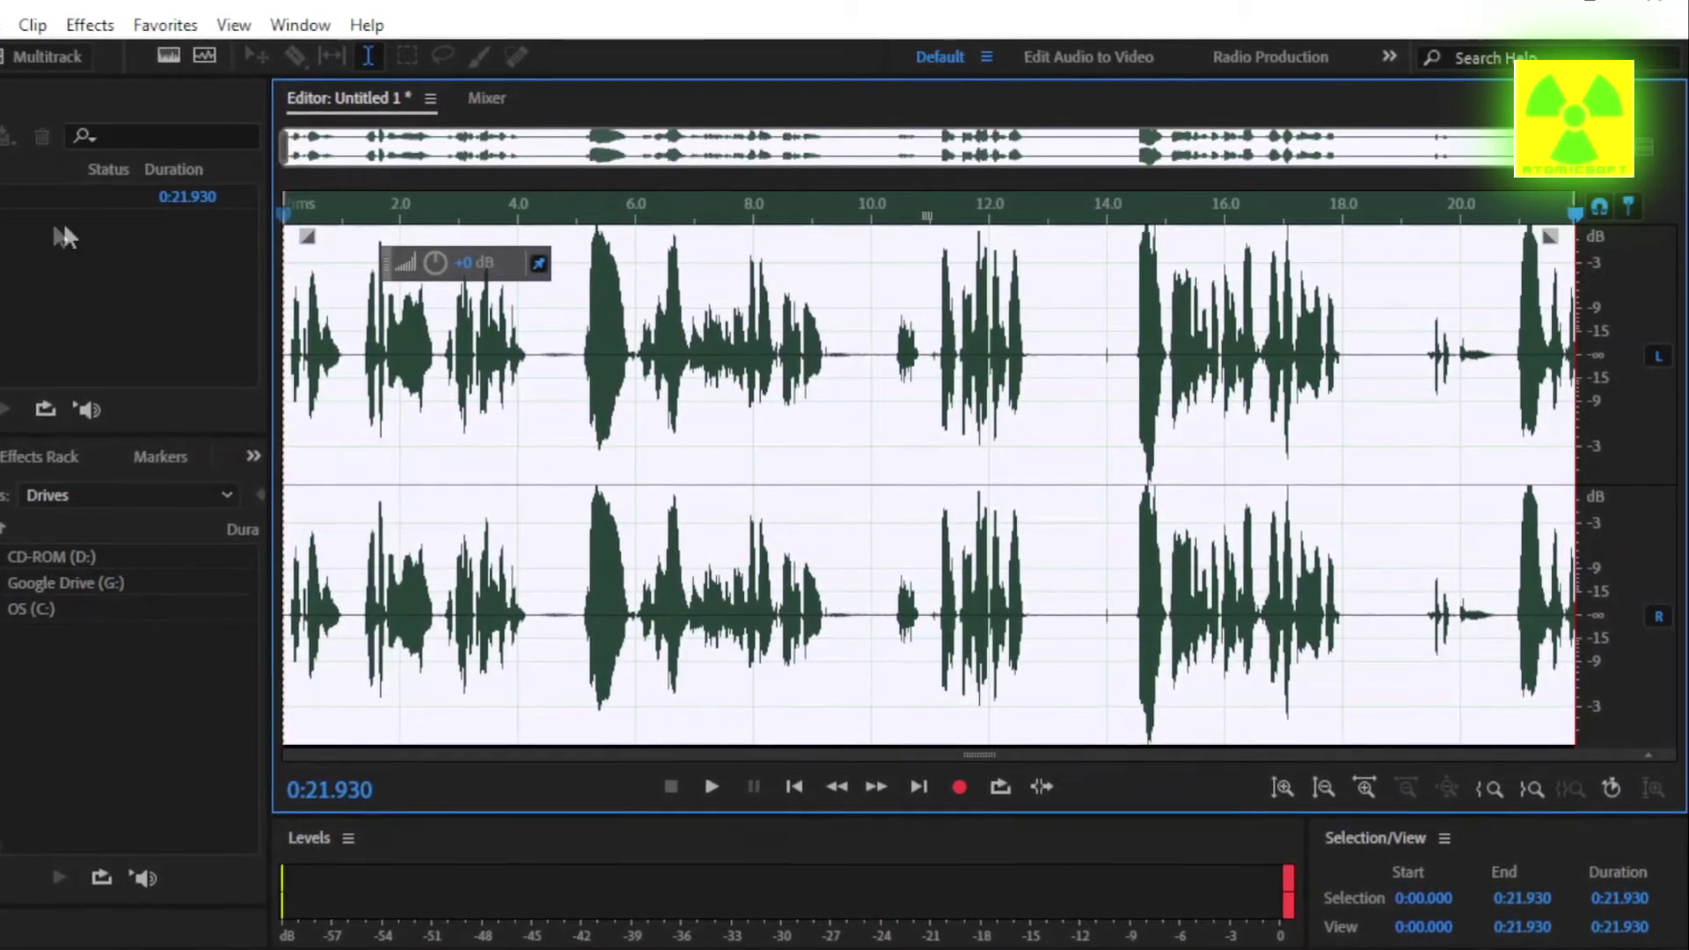
{"action": "left_click", "coordinate": [705, 790]}
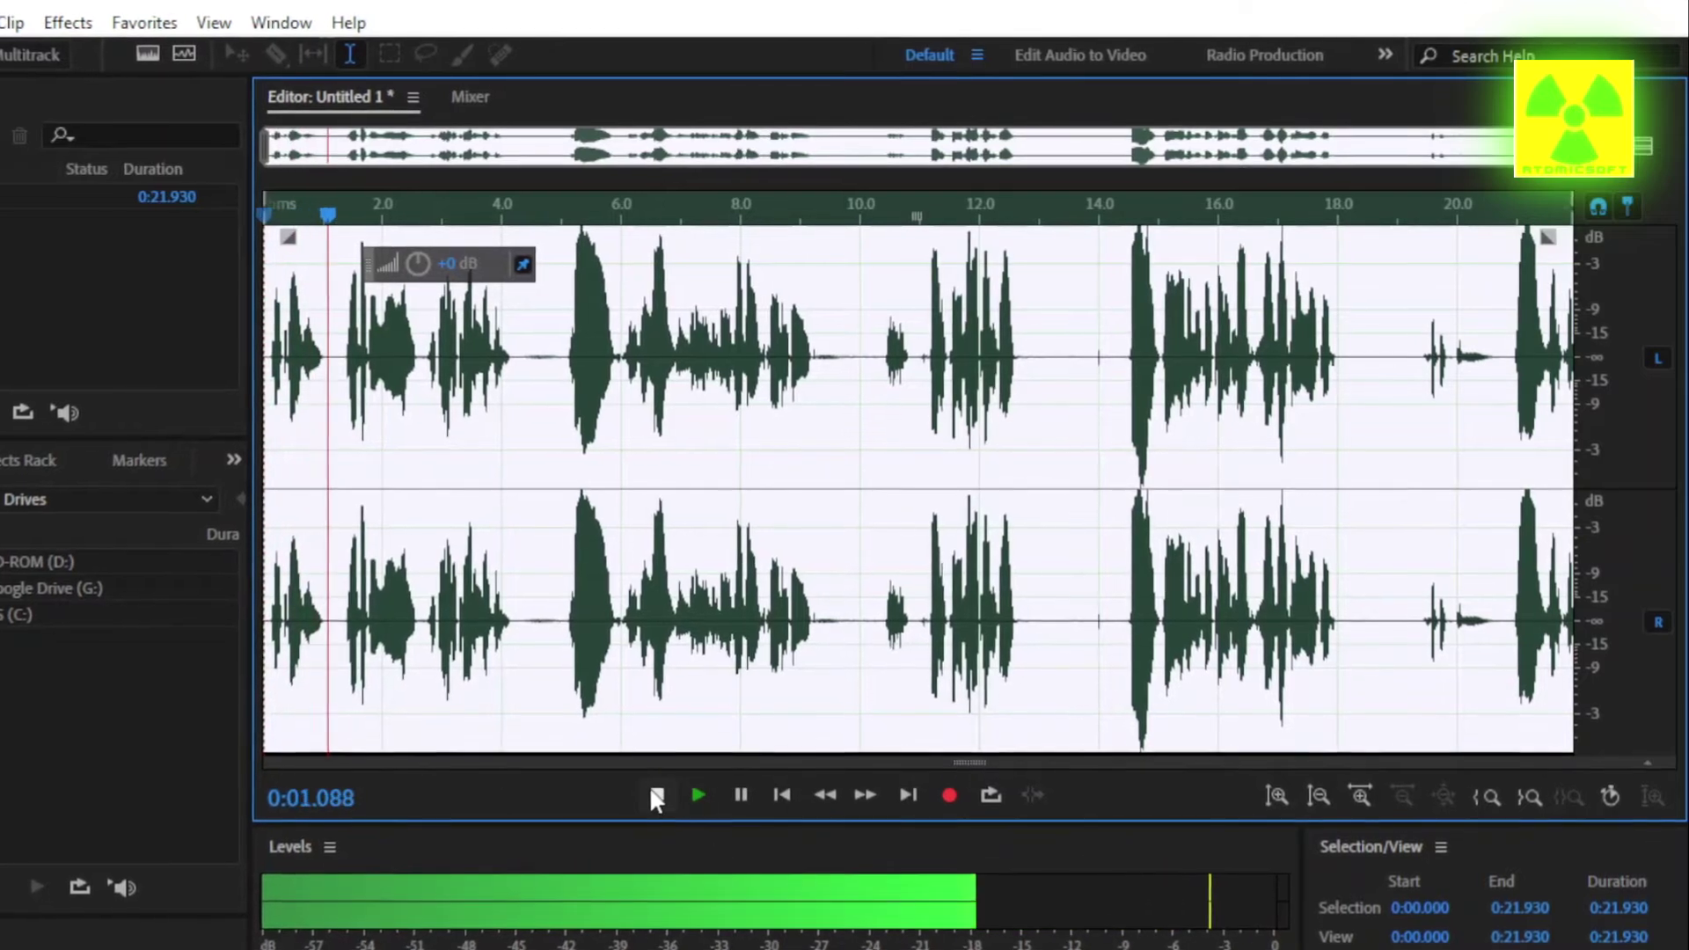
{"action": "left_click", "coordinate": [655, 795]}
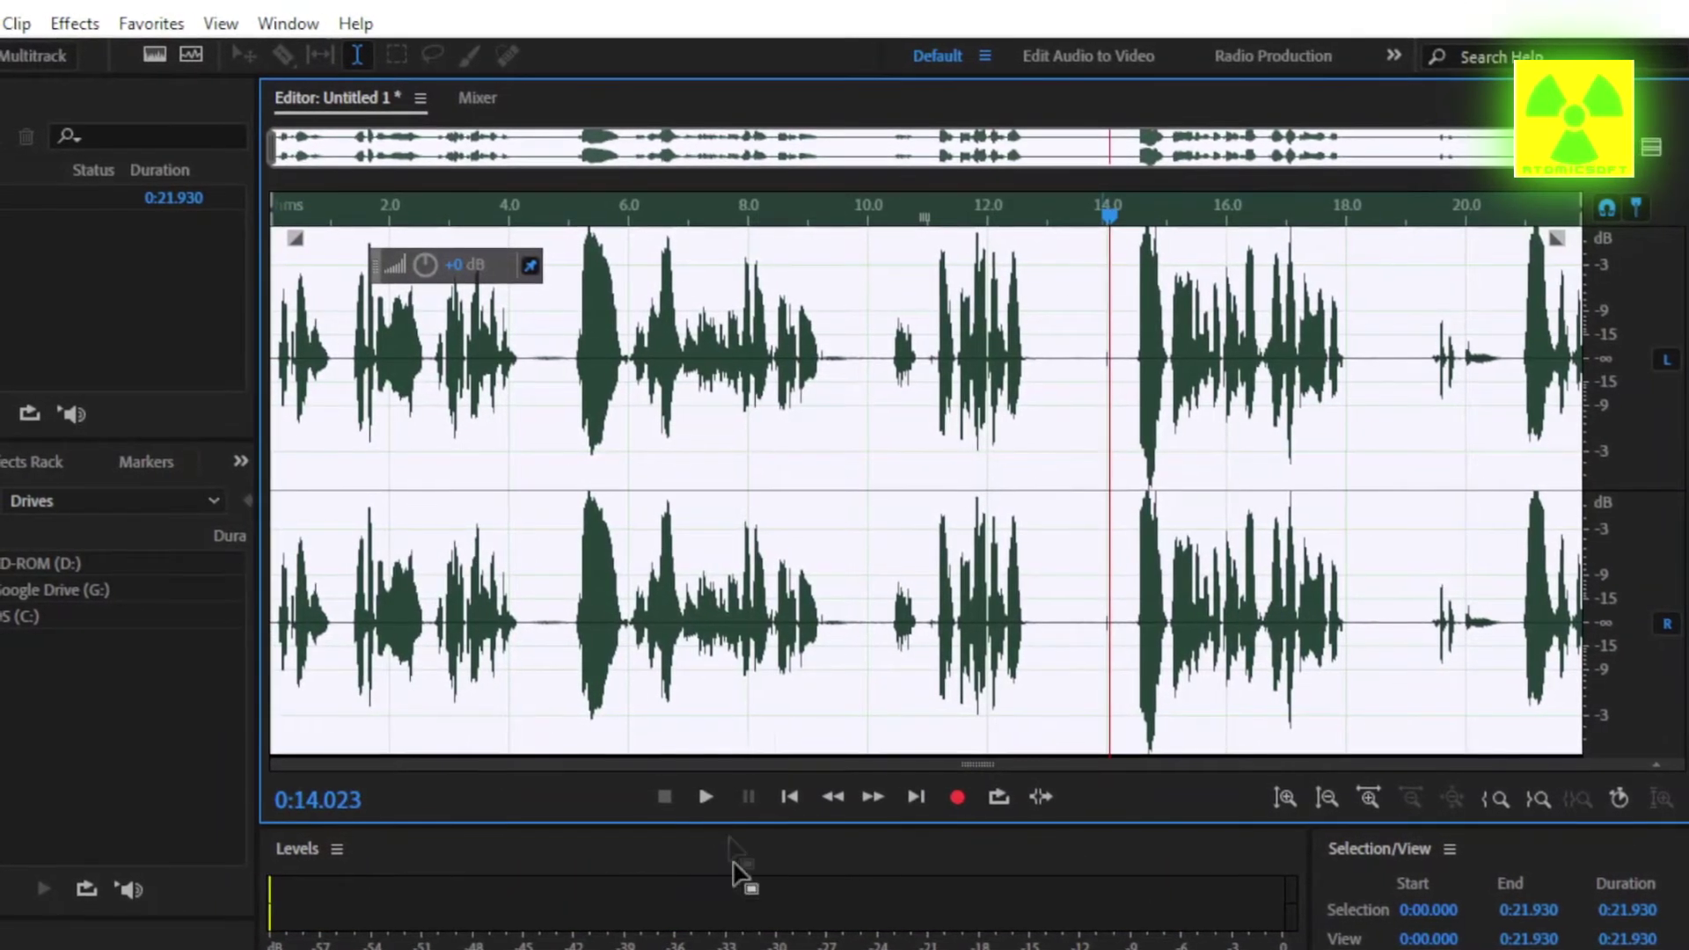
{"action": "left_click", "coordinate": [708, 797]}
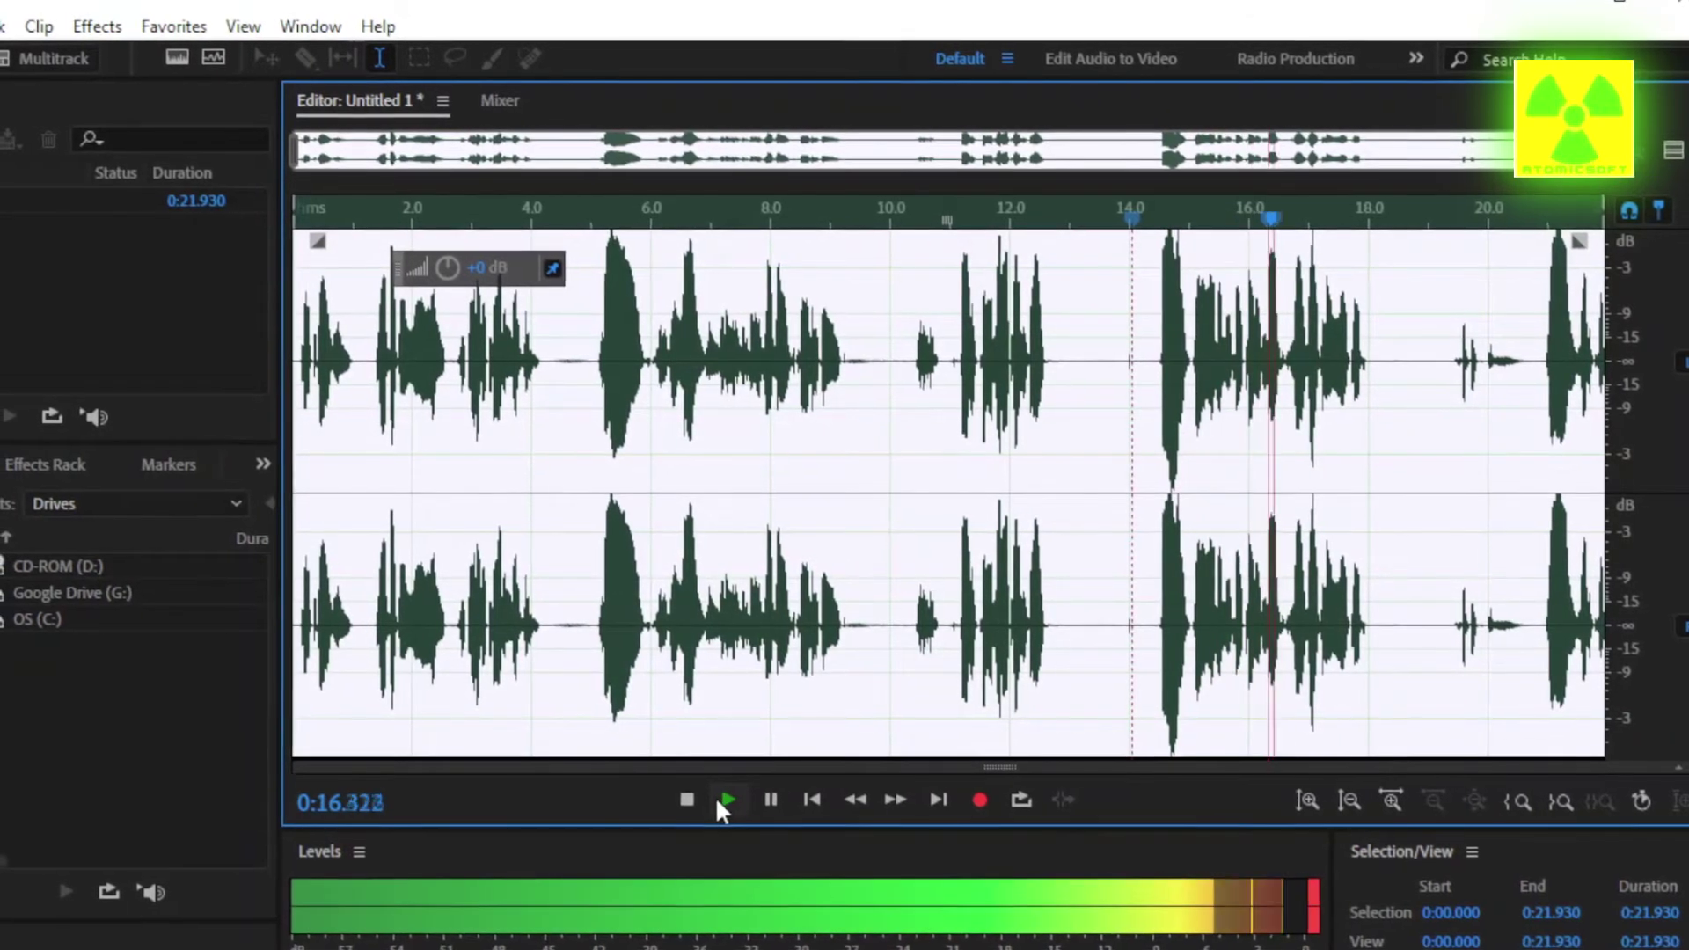
{"action": "left_click", "coordinate": [690, 799]}
{"action": "left_click", "coordinate": [1138, 383]}
Delete the first 14 seconds and everything after 4 seconds, then play the 4-second clip
{"action": "left_click_drag", "start_coordinate": [1167, 363], "coordinate": [278, 384]}
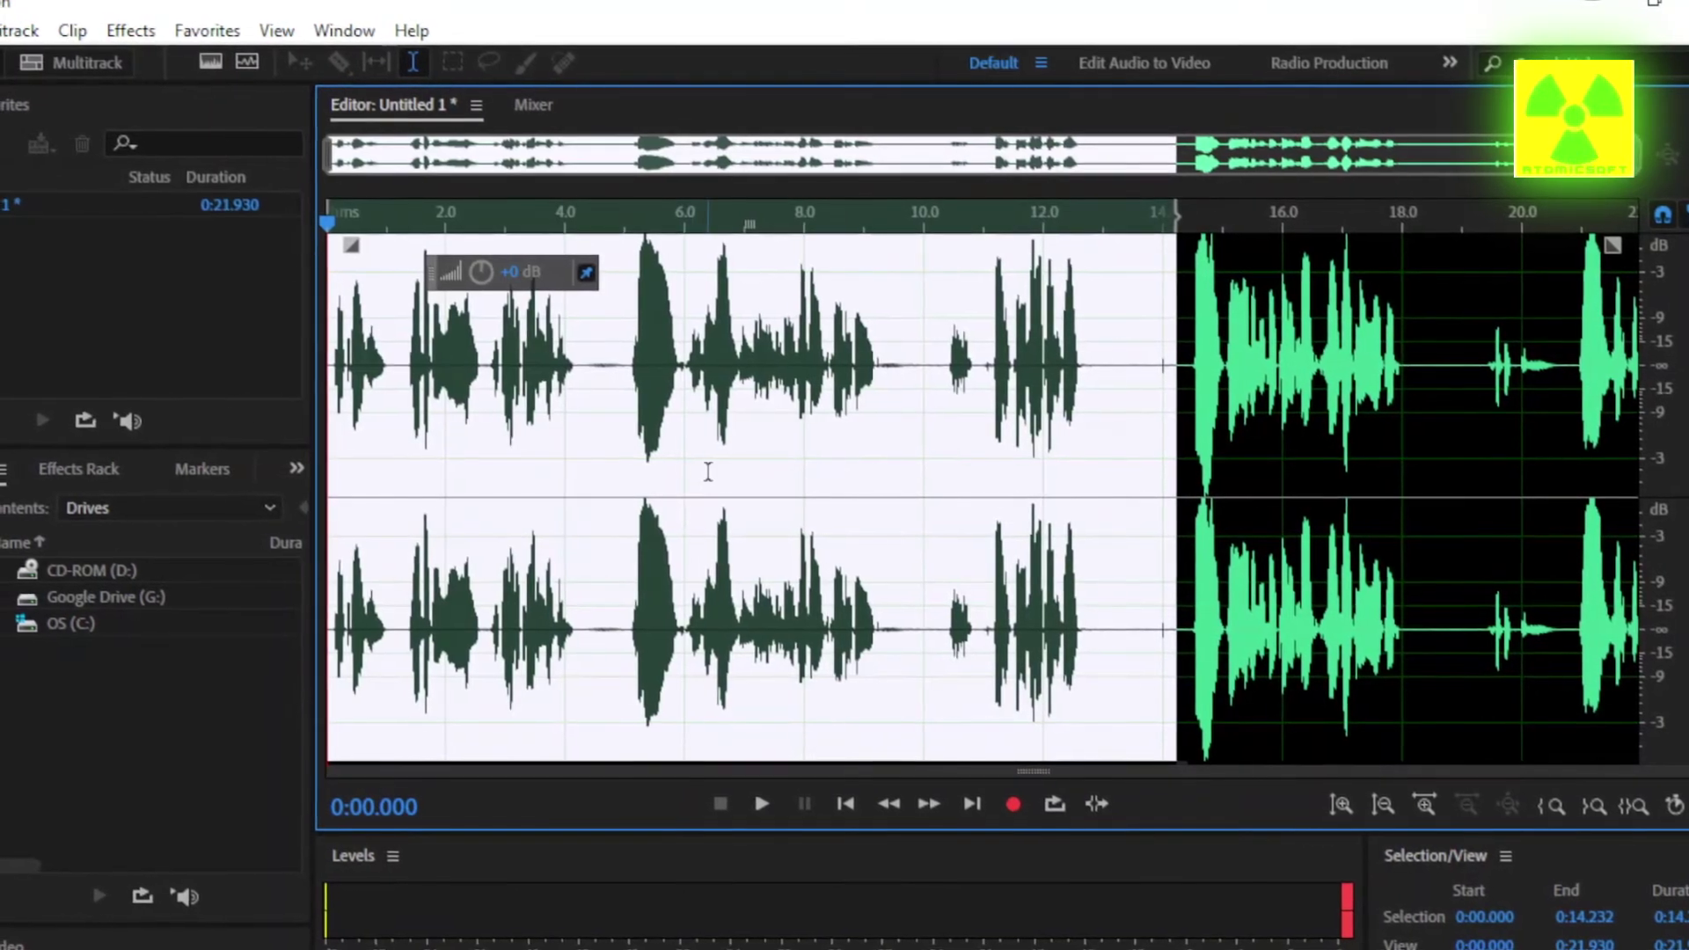
{"action": "key", "text": "Delete"}
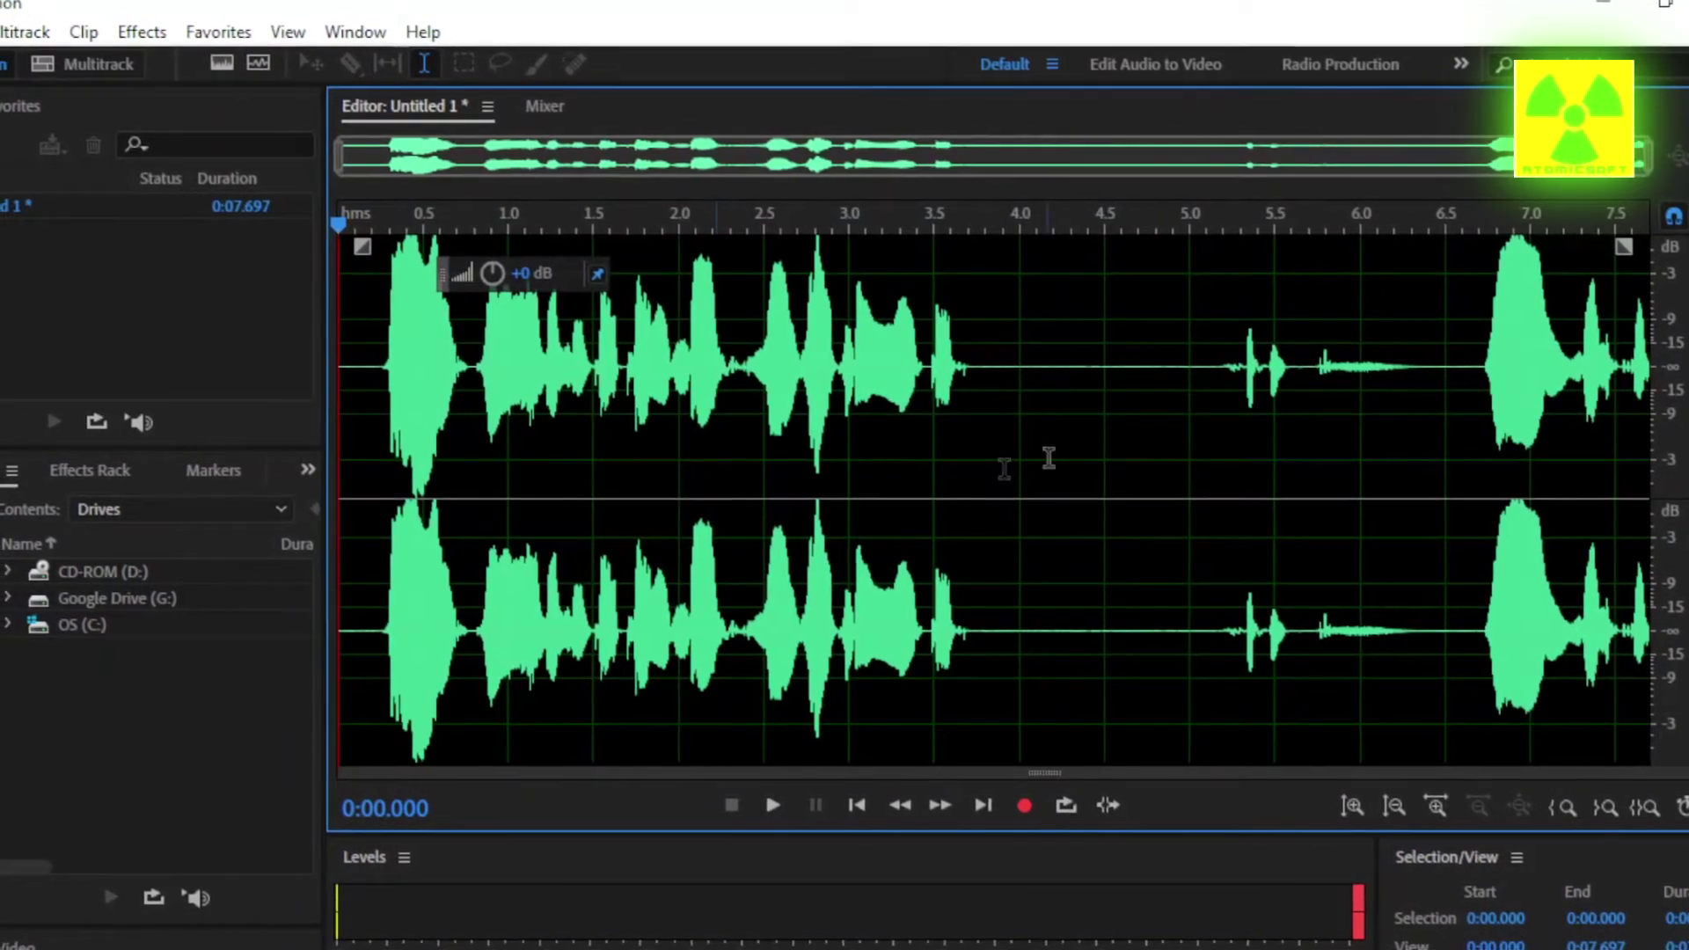
{"action": "left_click_drag", "start_coordinate": [1027, 368], "coordinate": [1539, 367]}
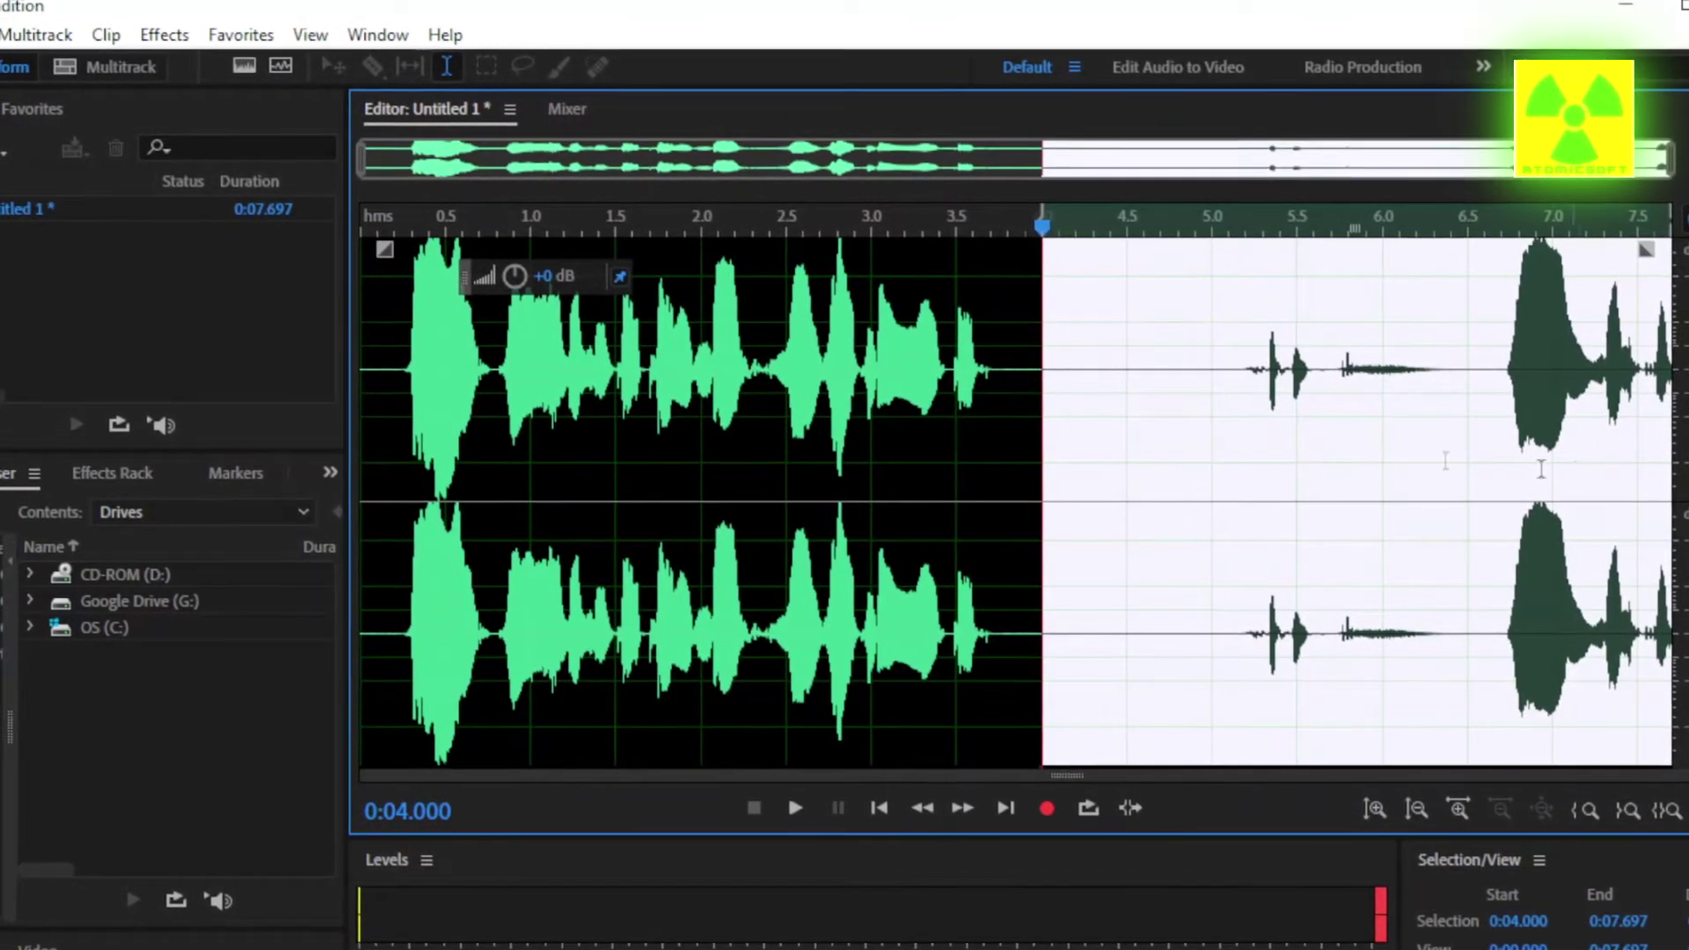
{"action": "key", "text": "Delete"}
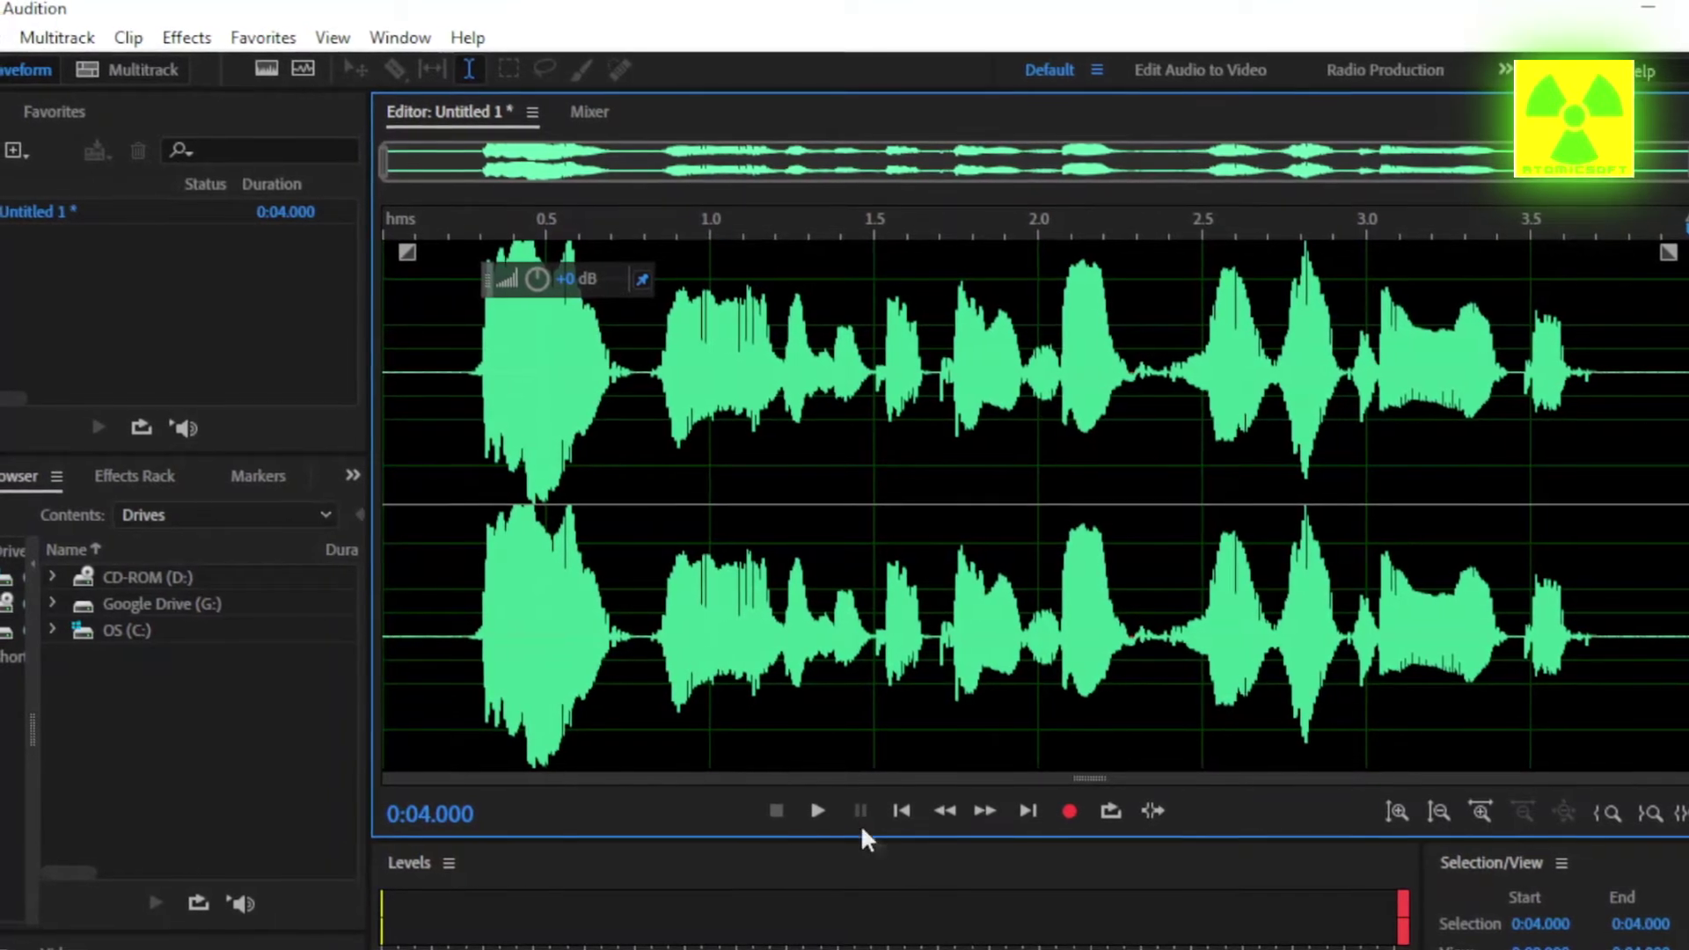
{"action": "left_click", "coordinate": [819, 811]}
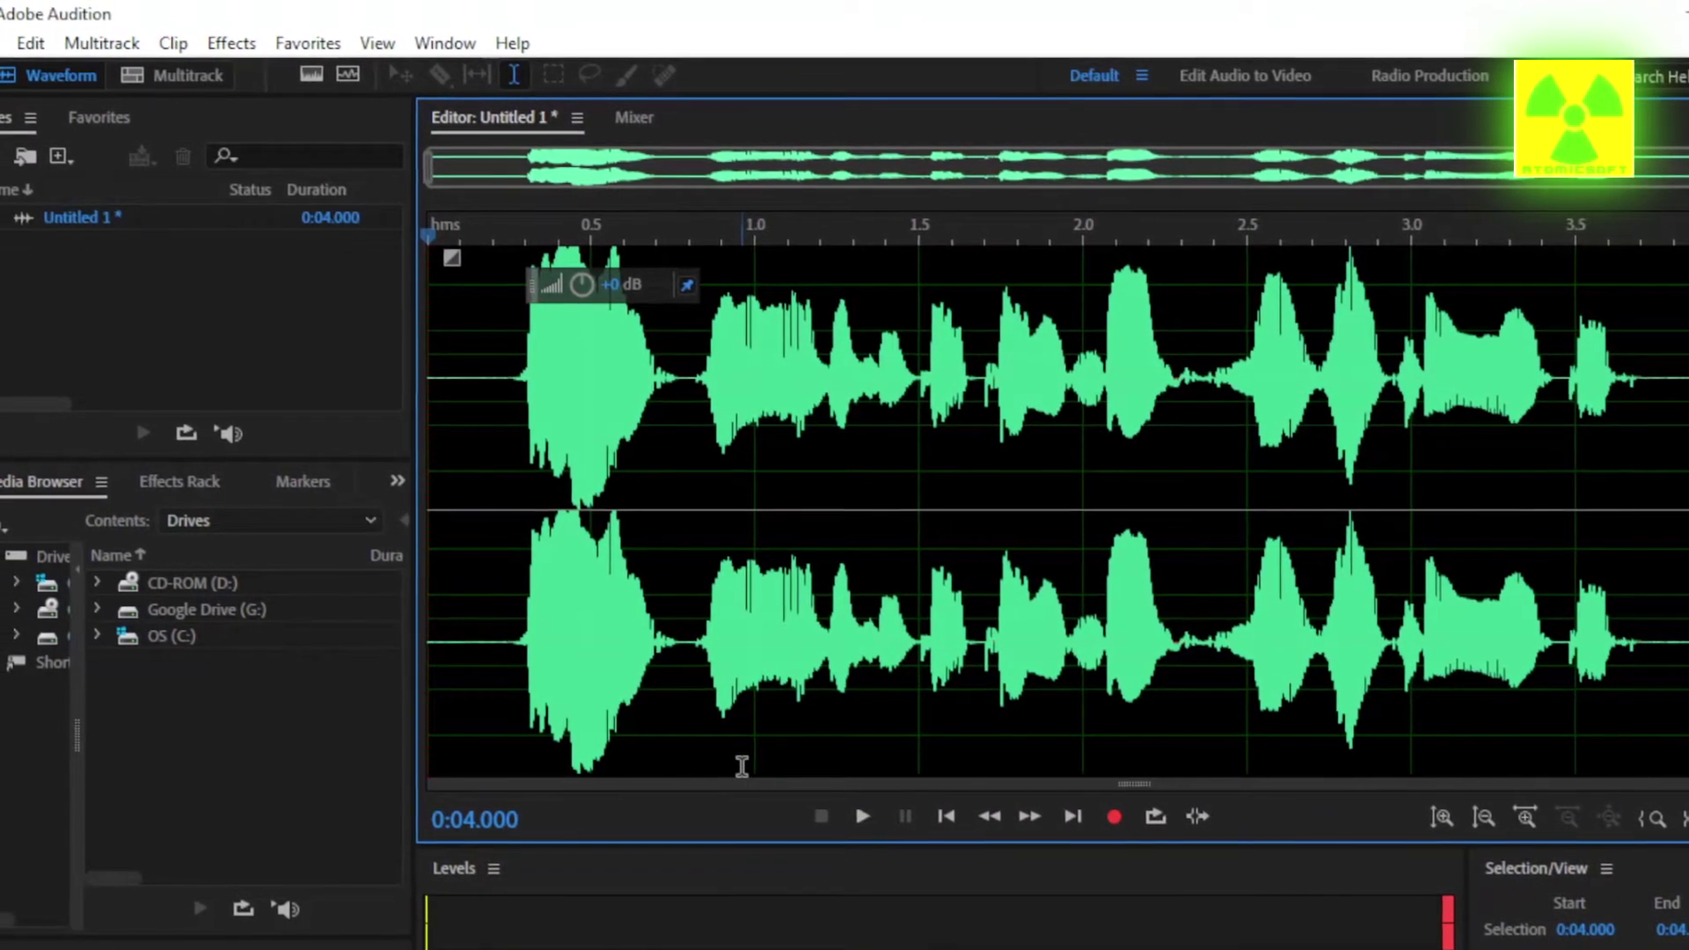
{"action": "left_click", "coordinate": [176, 336]}
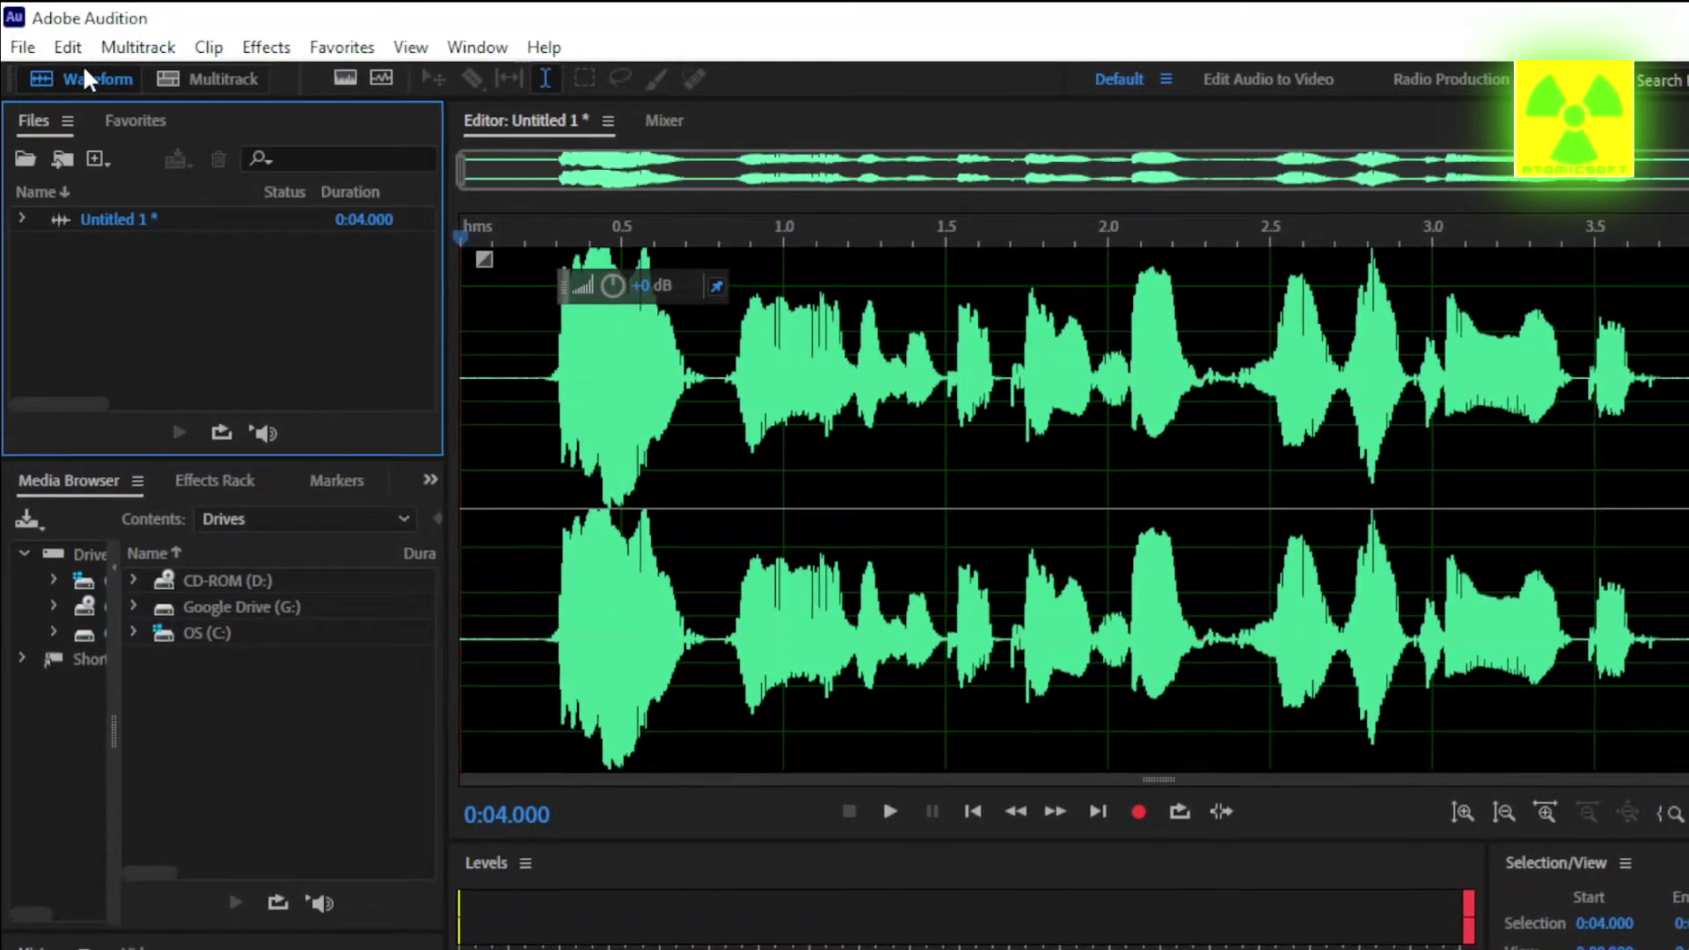
Create the Tutorial multitrack session with Template set to None
{"action": "left_click", "coordinate": [218, 79]}
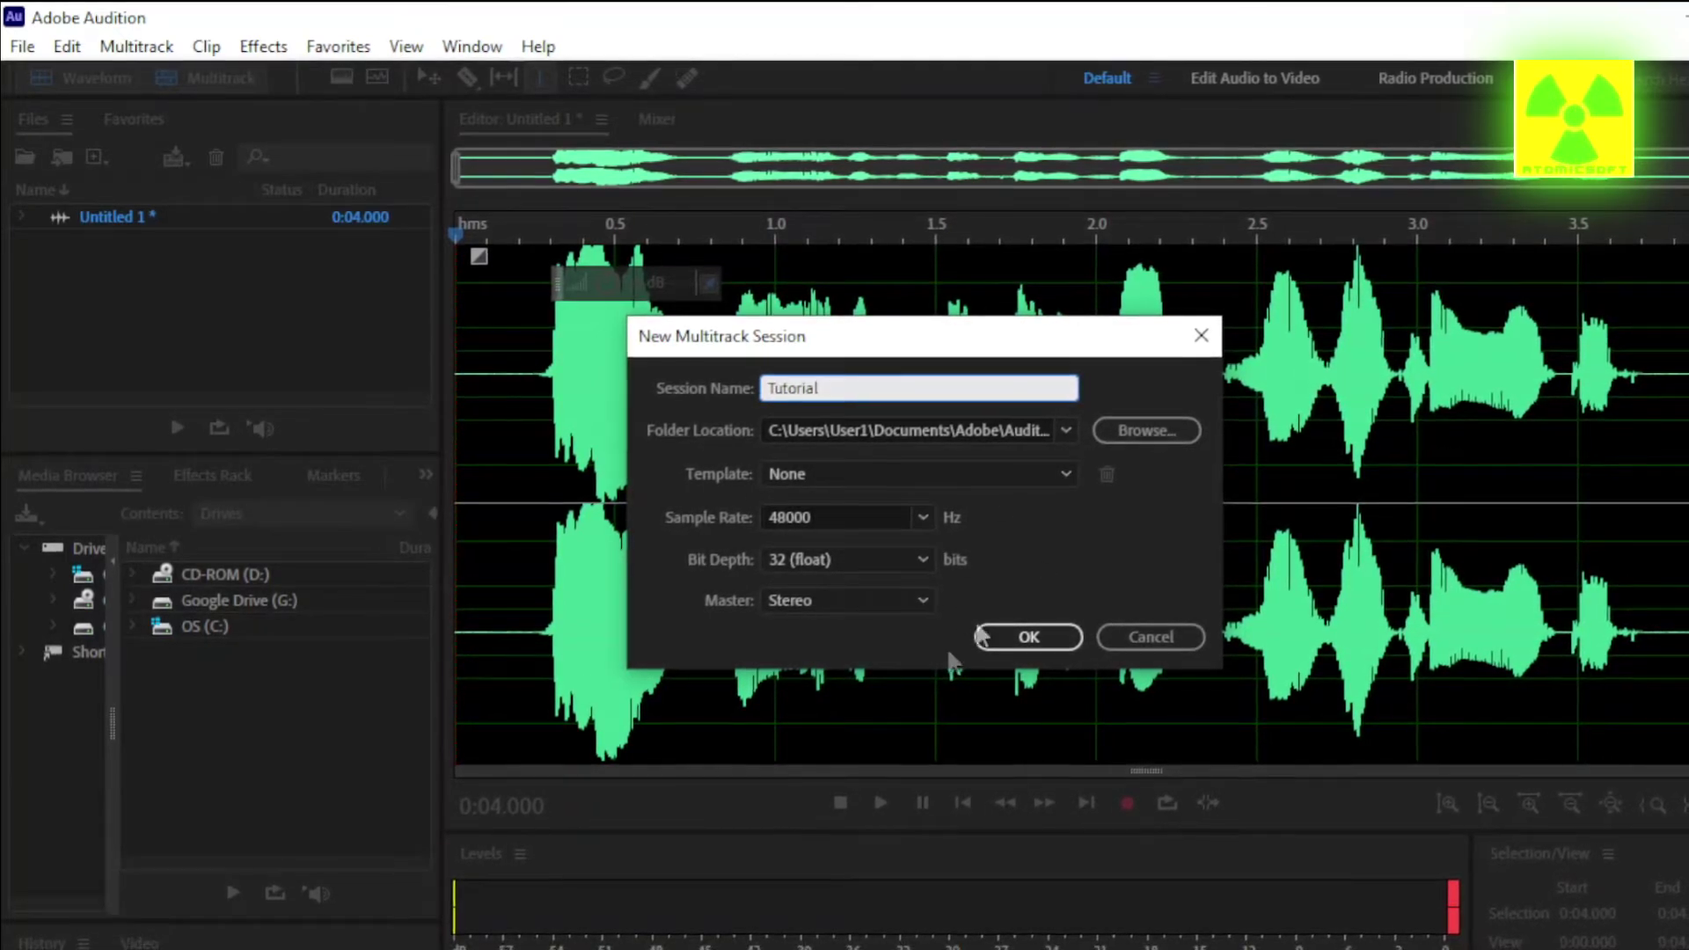
{"action": "left_click", "coordinate": [1054, 477]}
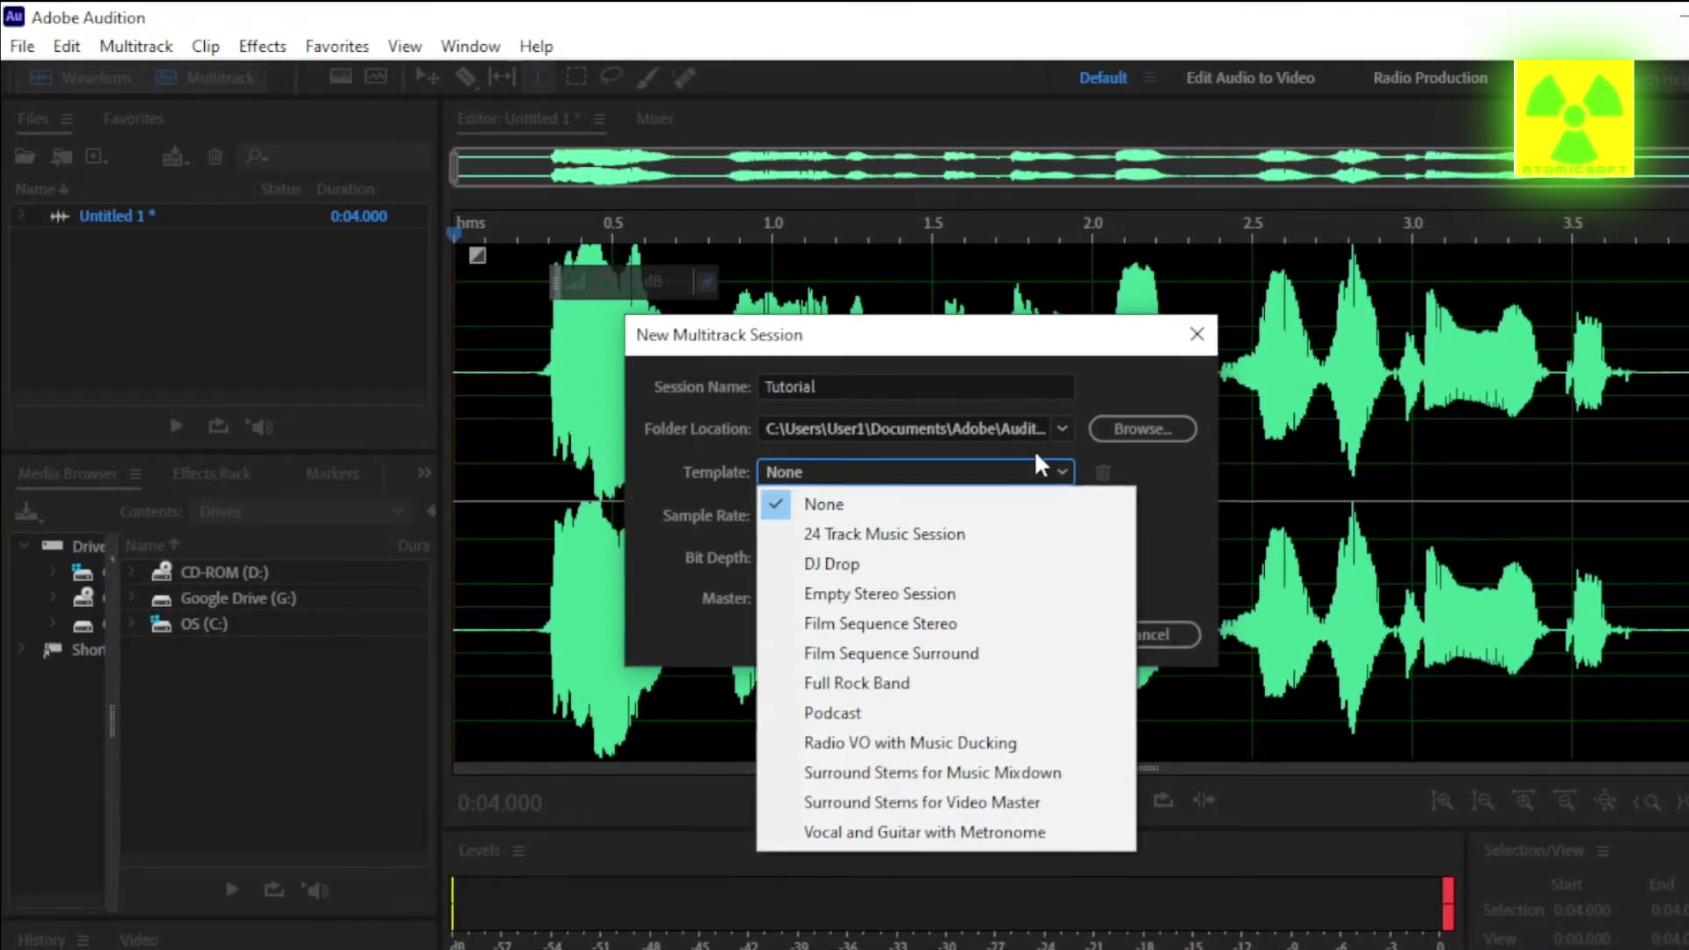
{"action": "left_click", "coordinate": [1027, 461]}
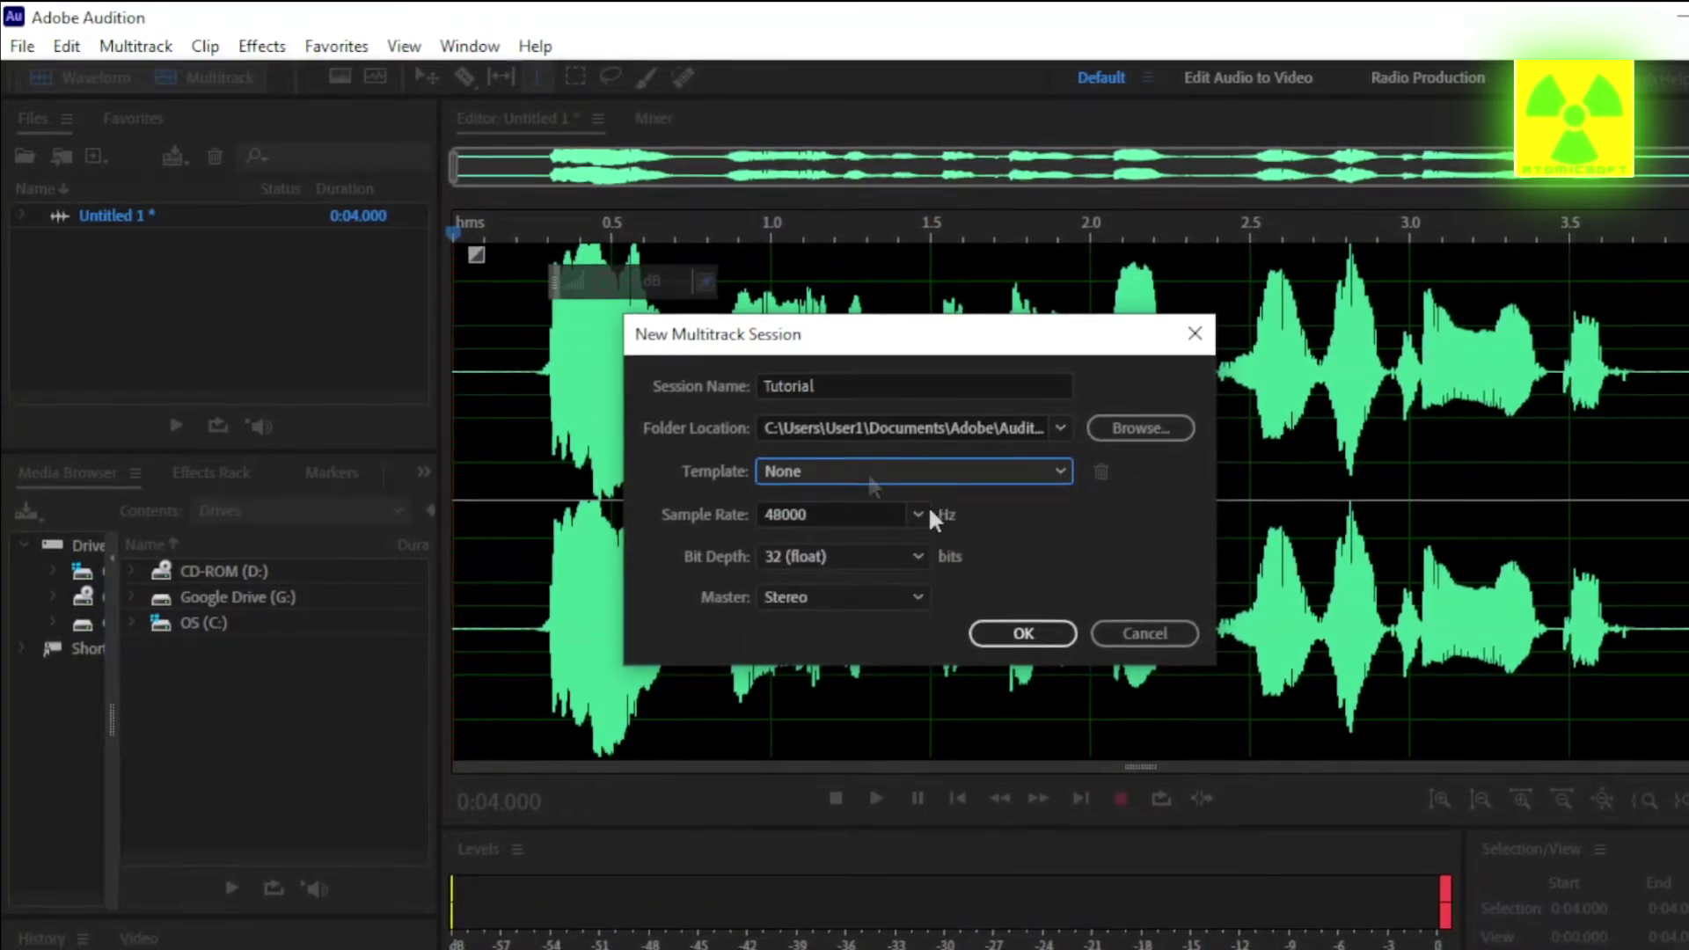
{"action": "left_click", "coordinate": [1012, 633]}
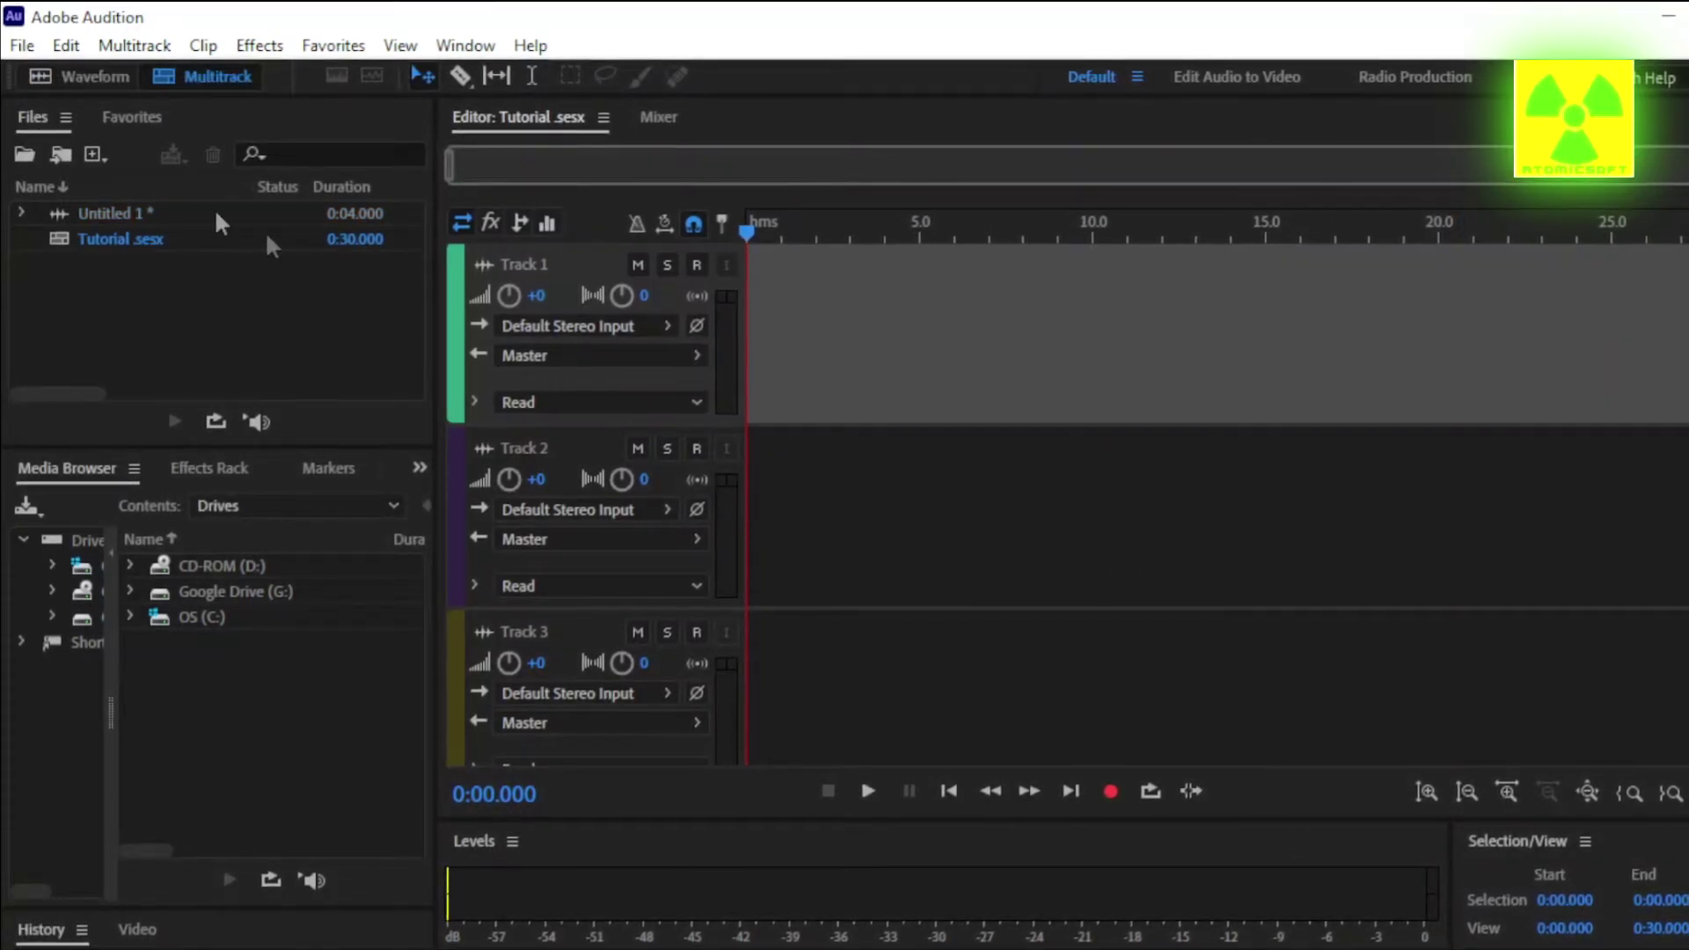
Place the 4-second Untitled 1 clip at the start of Track 1 and play the session
{"action": "left_click_drag", "start_coordinate": [143, 211], "coordinate": [729, 332]}
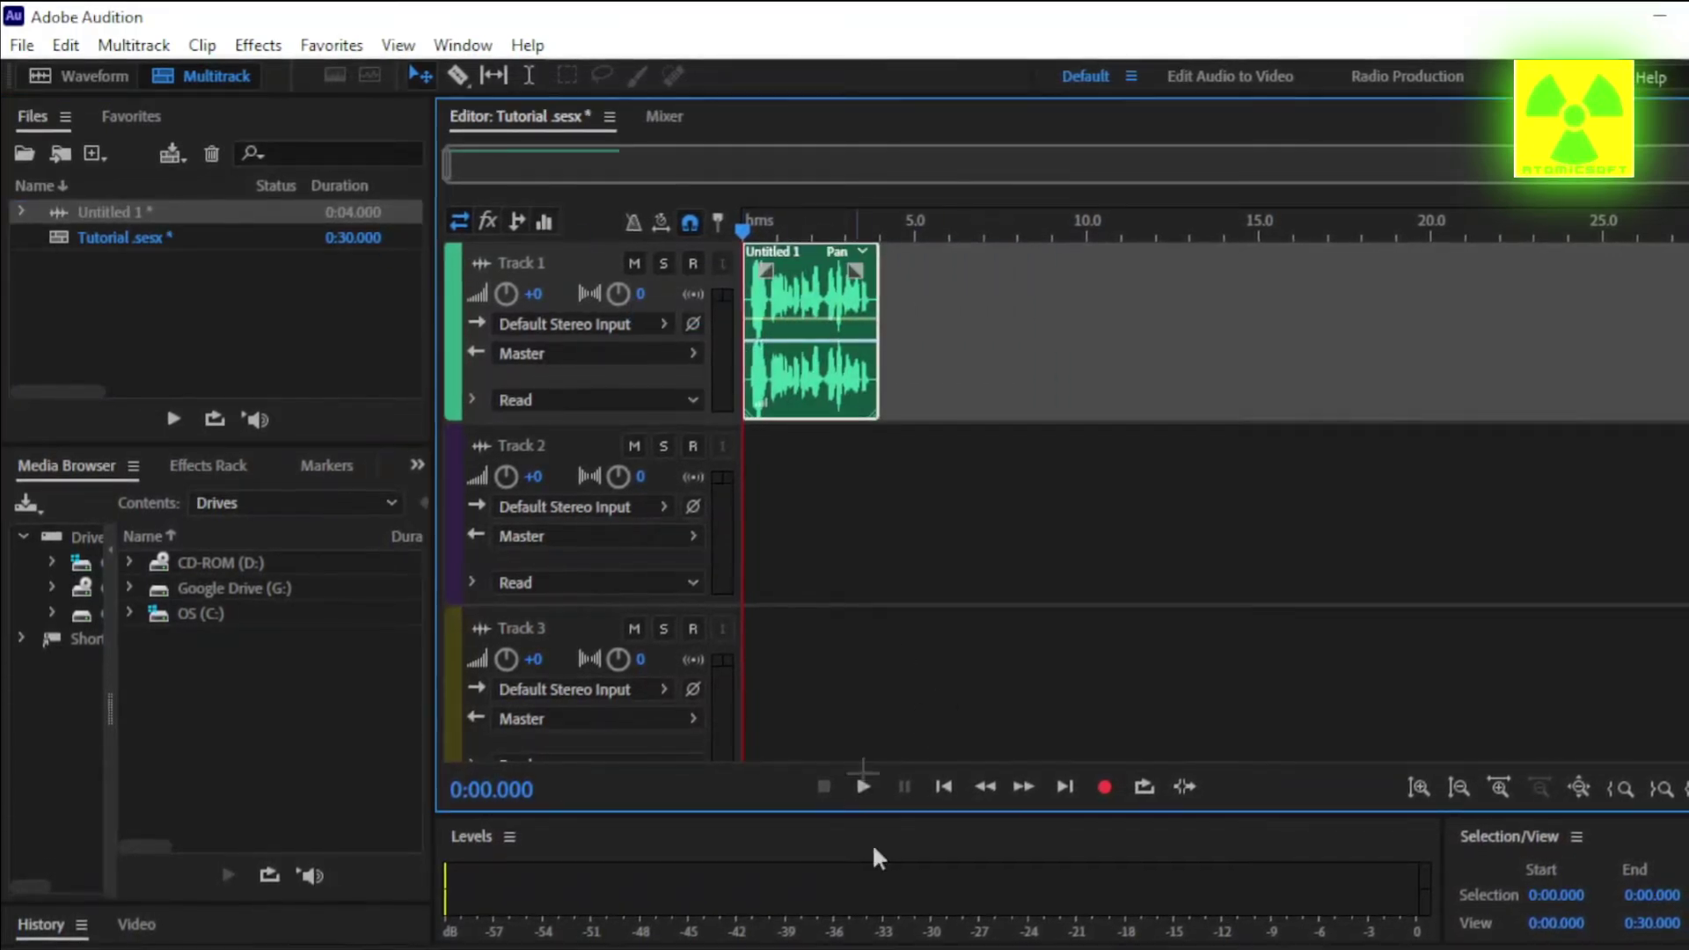
{"action": "left_click", "coordinate": [862, 786]}
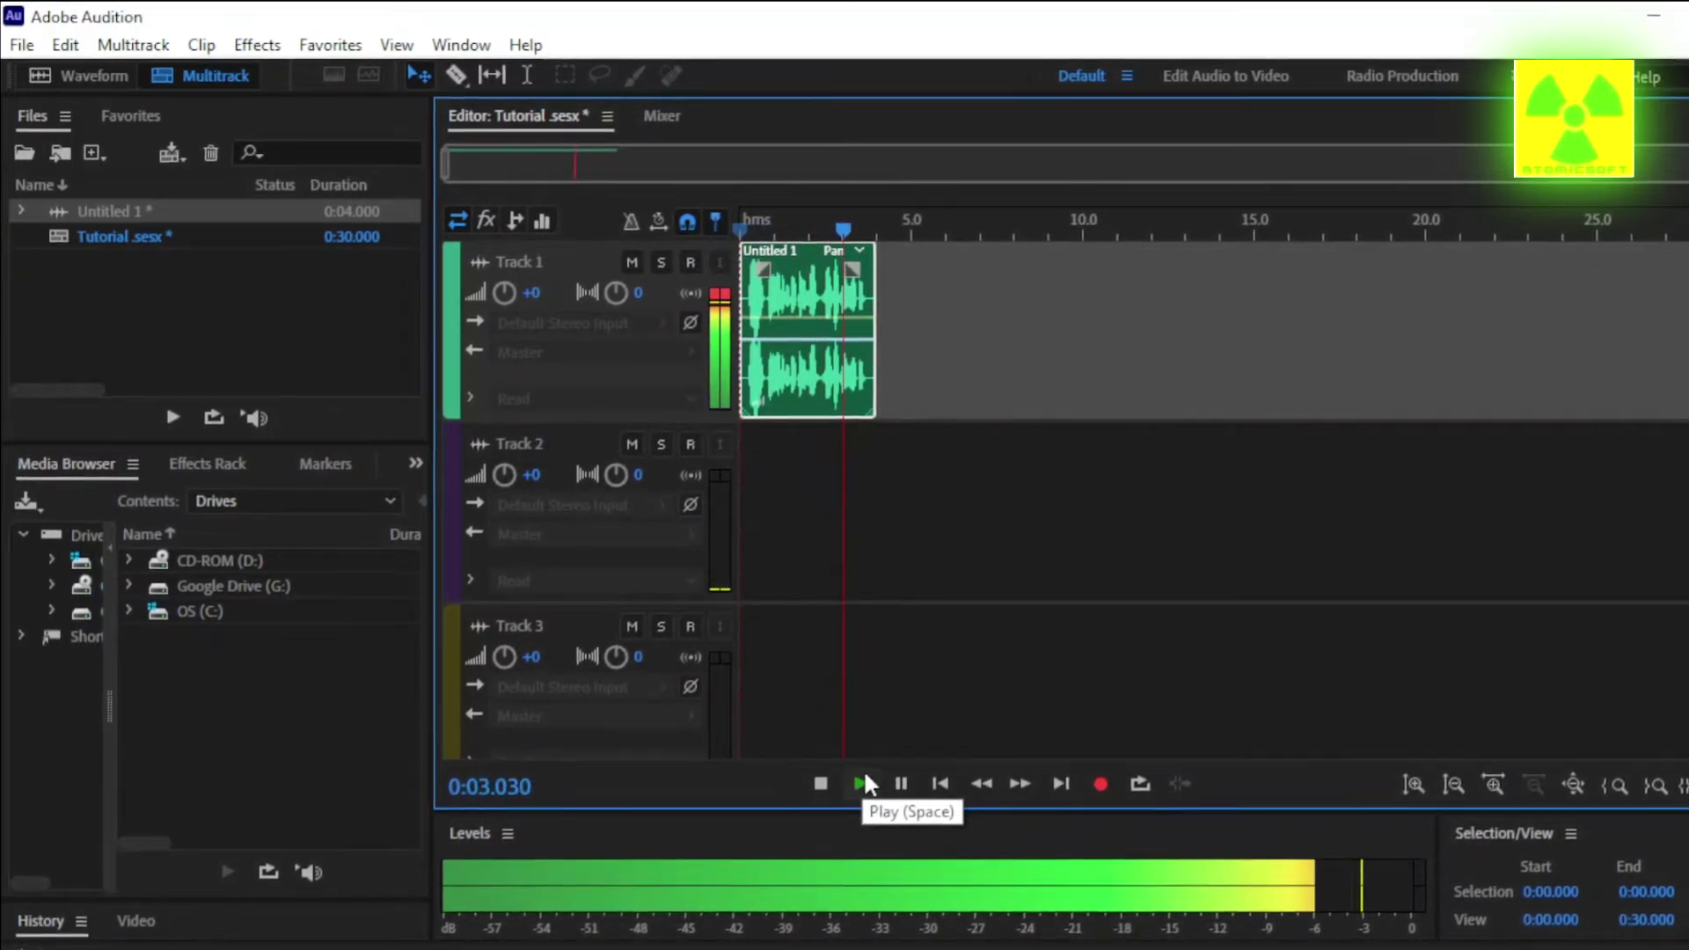
{"action": "left_click", "coordinate": [819, 782]}
{"action": "left_click", "coordinate": [940, 782]}
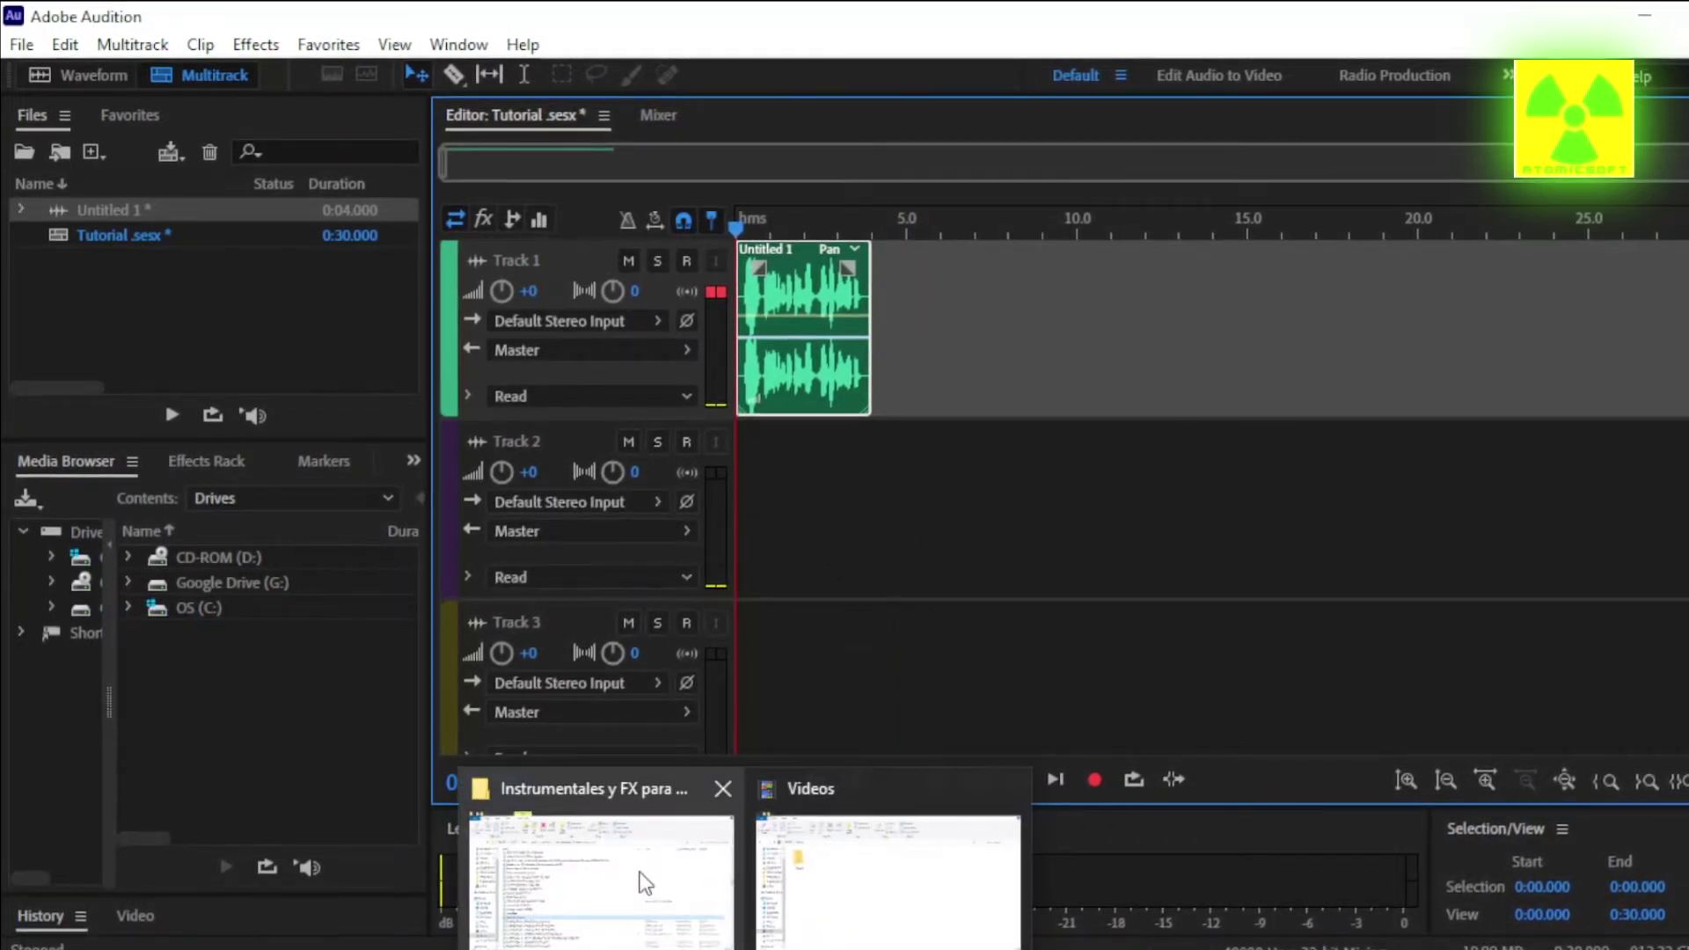
{"action": "left_click", "coordinate": [640, 873]}
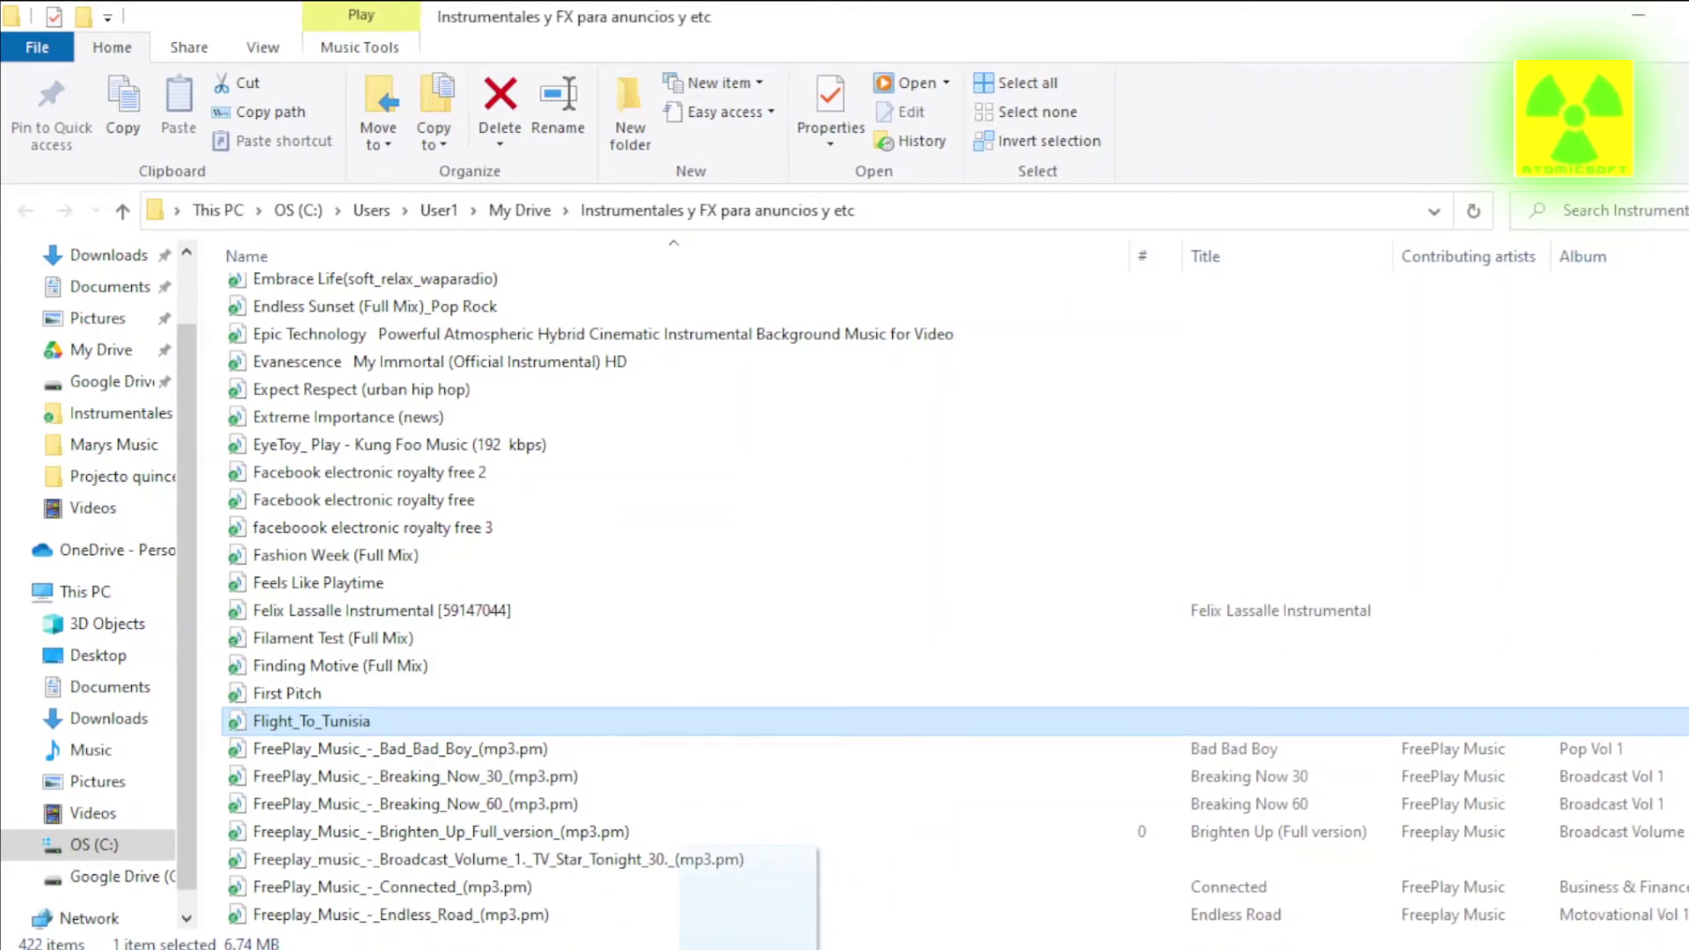
Drag Flight_To_Tunisia from File Explorer into Audition and drop it on Track 2
{"action": "left_click_drag", "start_coordinate": [1196, 906], "coordinate": [851, 519]}
{"action": "mouse_move", "coordinate": [718, 521]}
{"action": "left_mouse_down"}
{"action": "mouse_move", "coordinate": [790, 533]}
{"action": "mouse_move", "coordinate": [762, 560]}
{"action": "mouse_move", "coordinate": [715, 553]}
{"action": "left_mouse_up"}
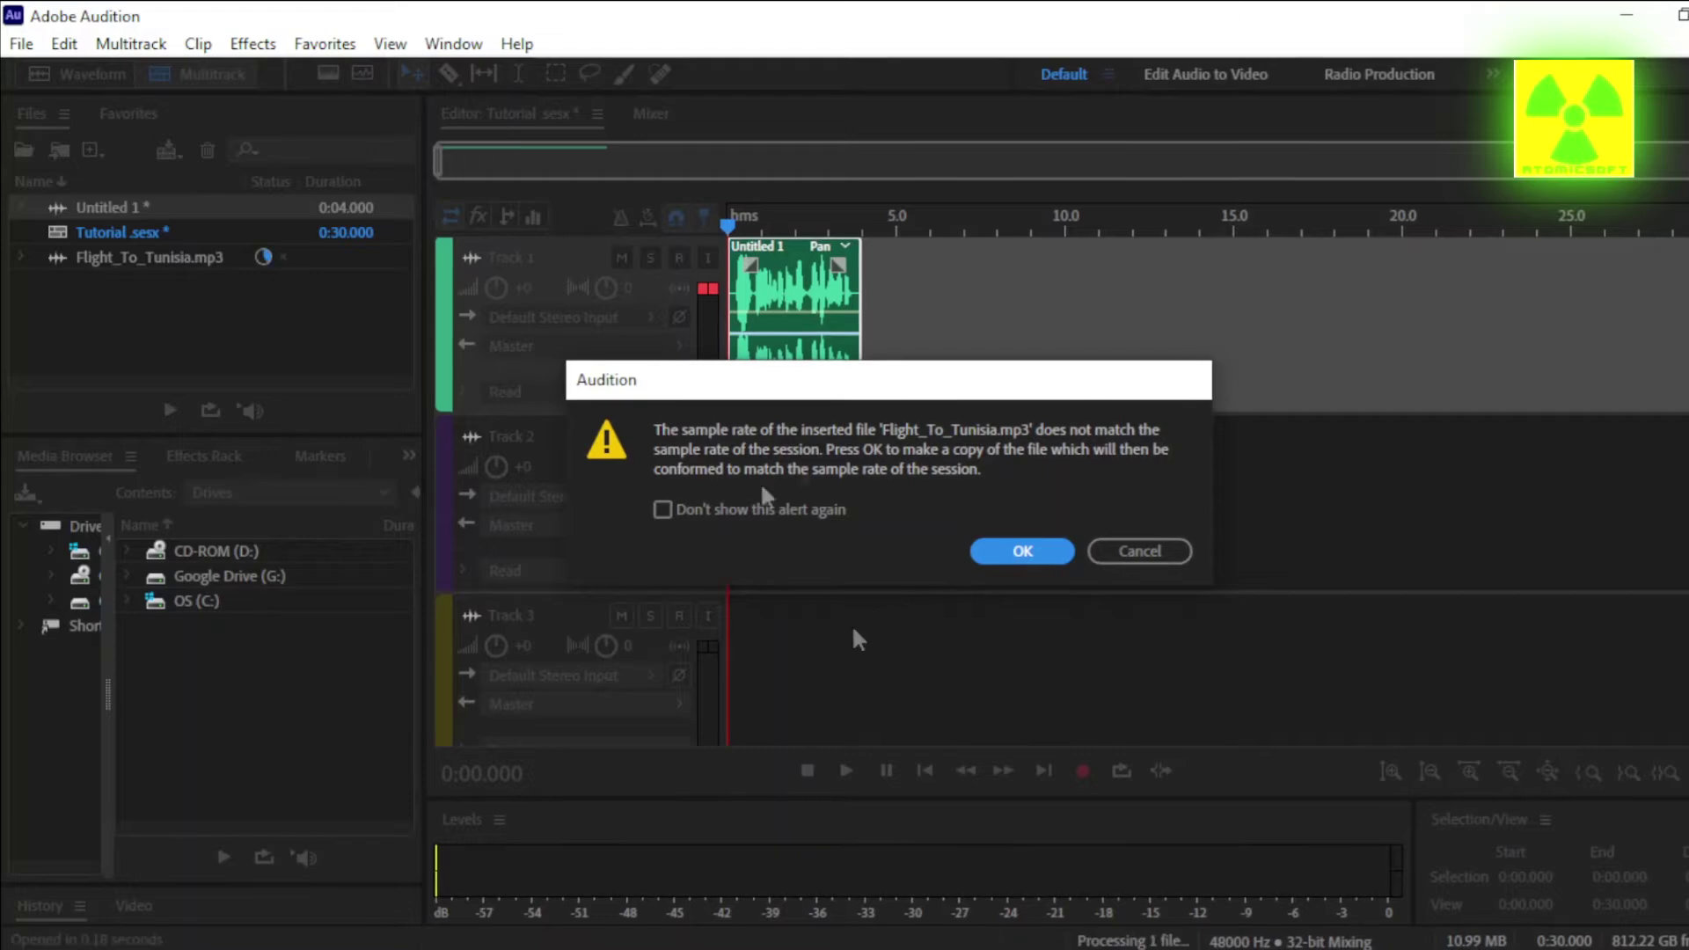
Accept the sample-rate conversion so the 48000 Hz music copy lands on Track 2
{"action": "left_click", "coordinate": [1012, 552]}
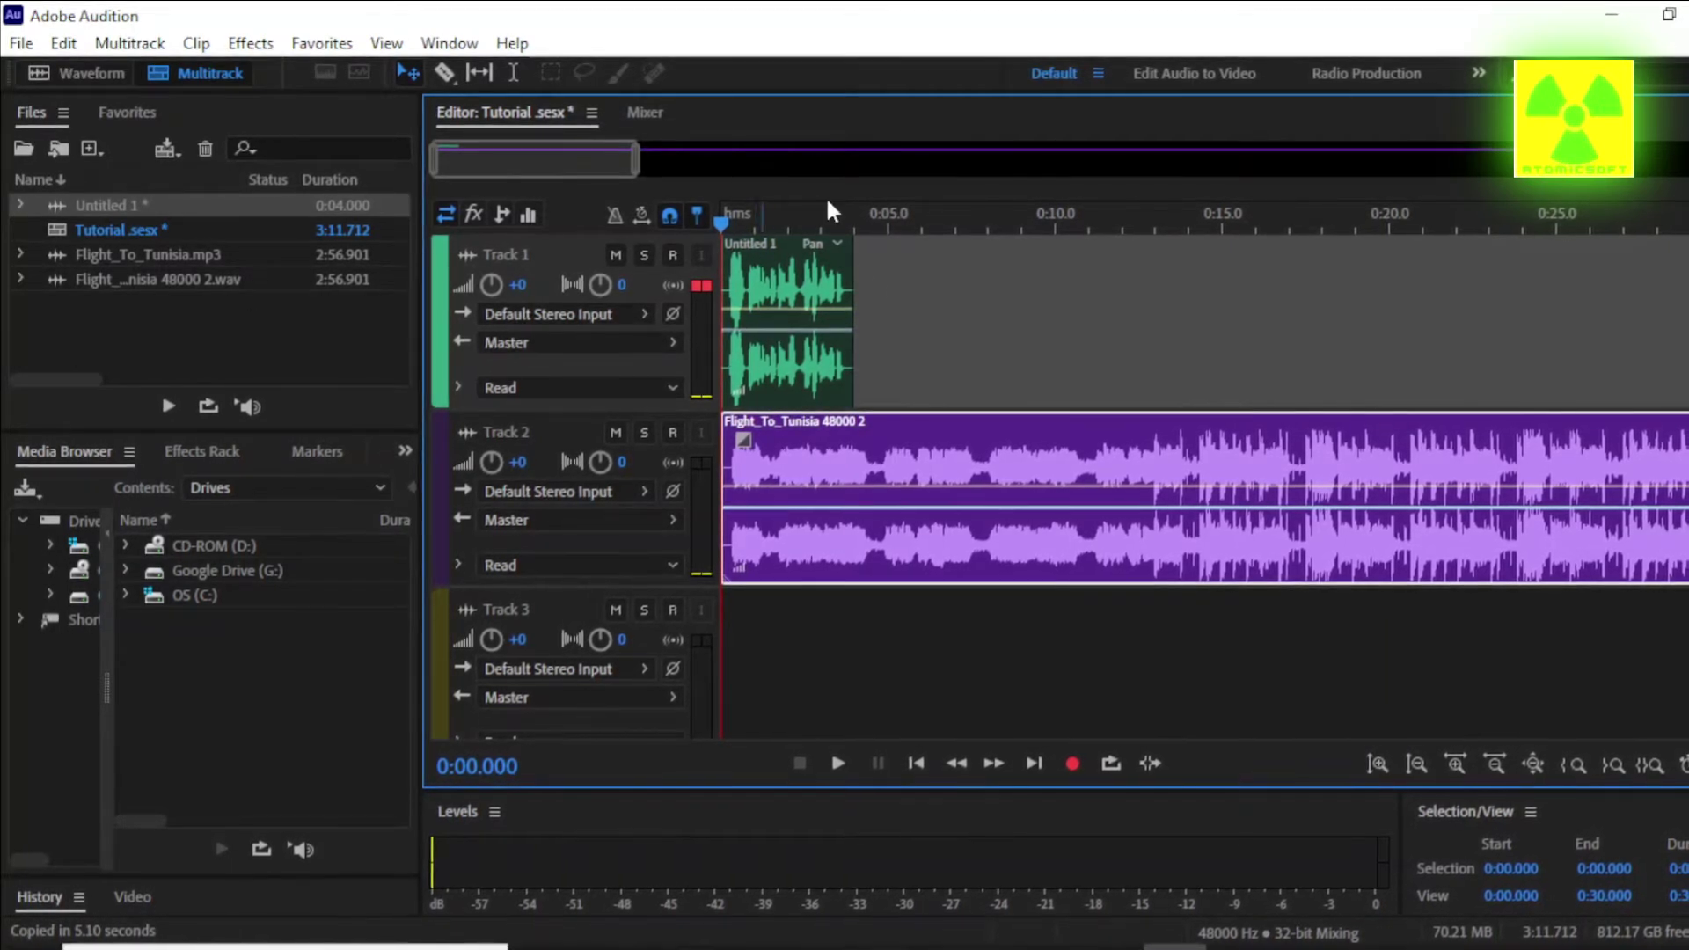
Zoom into the first seconds and razor-cut the Track 2 music clip near 0.6 seconds
{"action": "left_click_drag", "start_coordinate": [636, 166], "coordinate": [444, 169]}
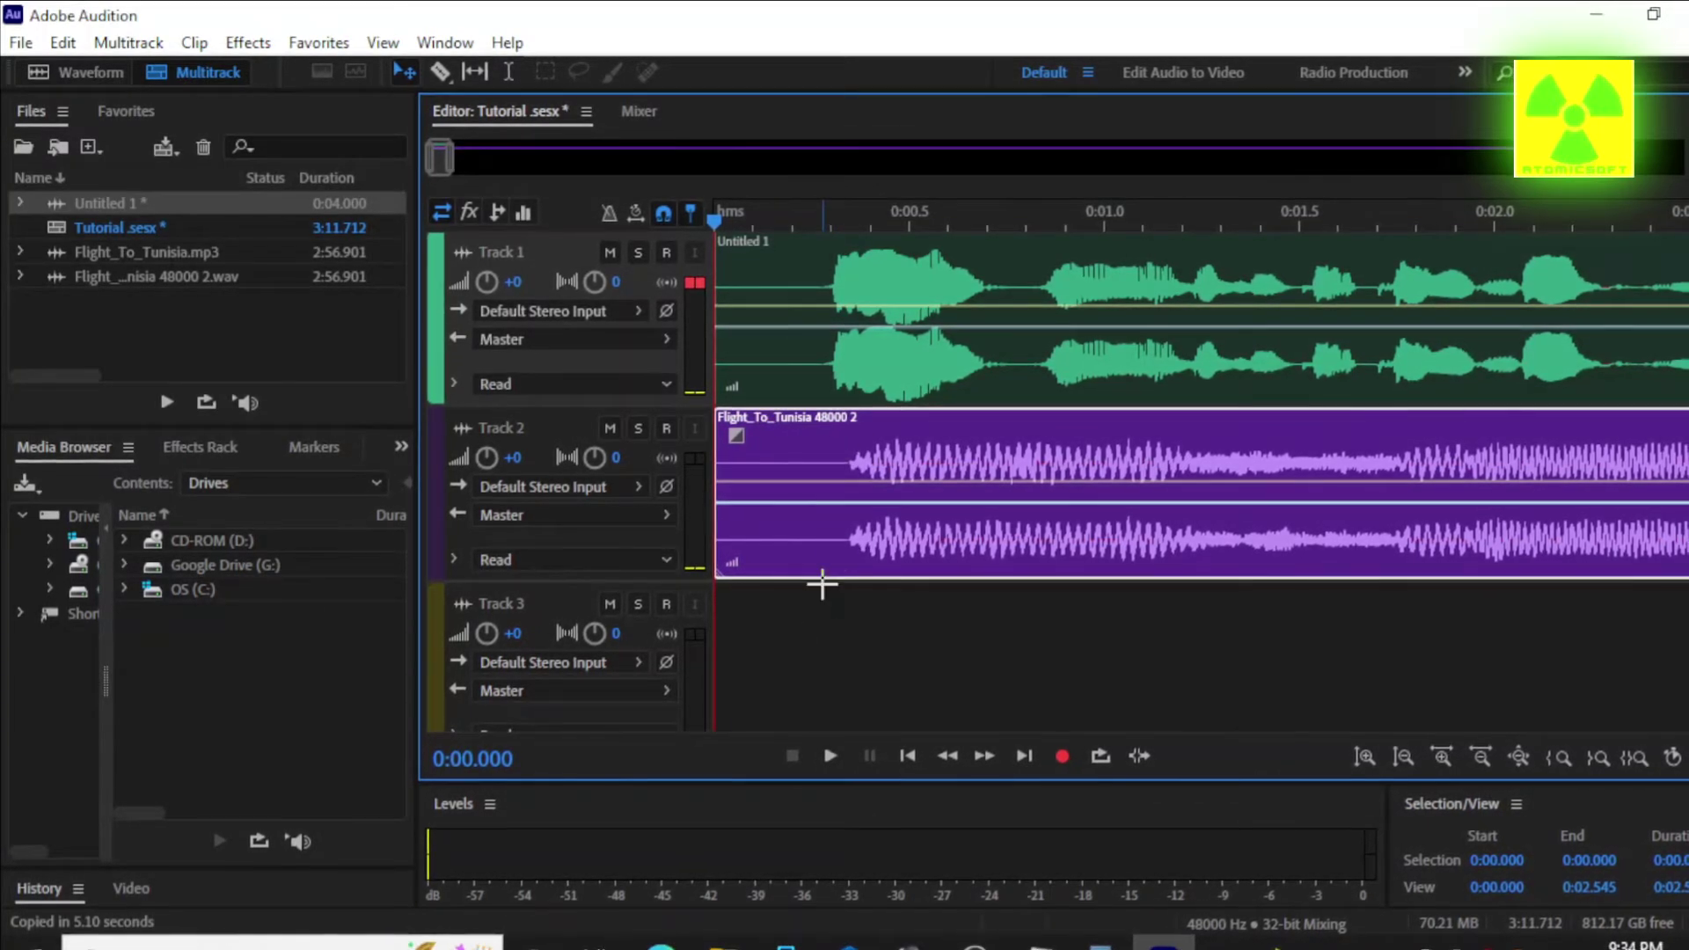
{"action": "left_click", "coordinate": [437, 74]}
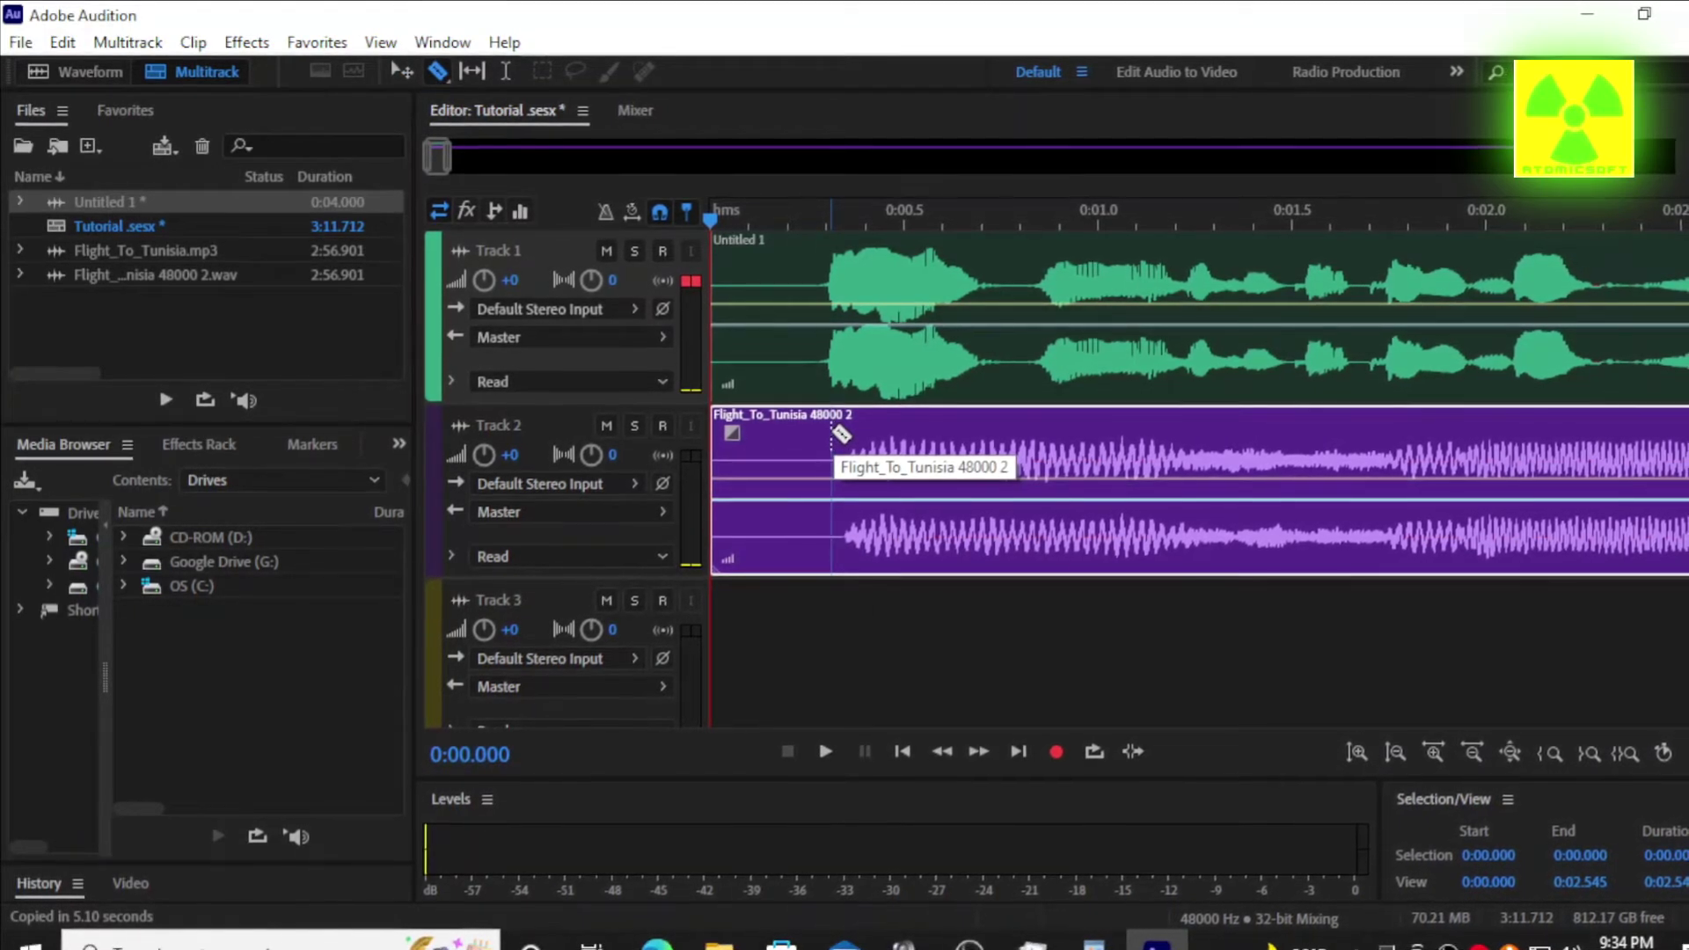
{"action": "left_click", "coordinate": [833, 433]}
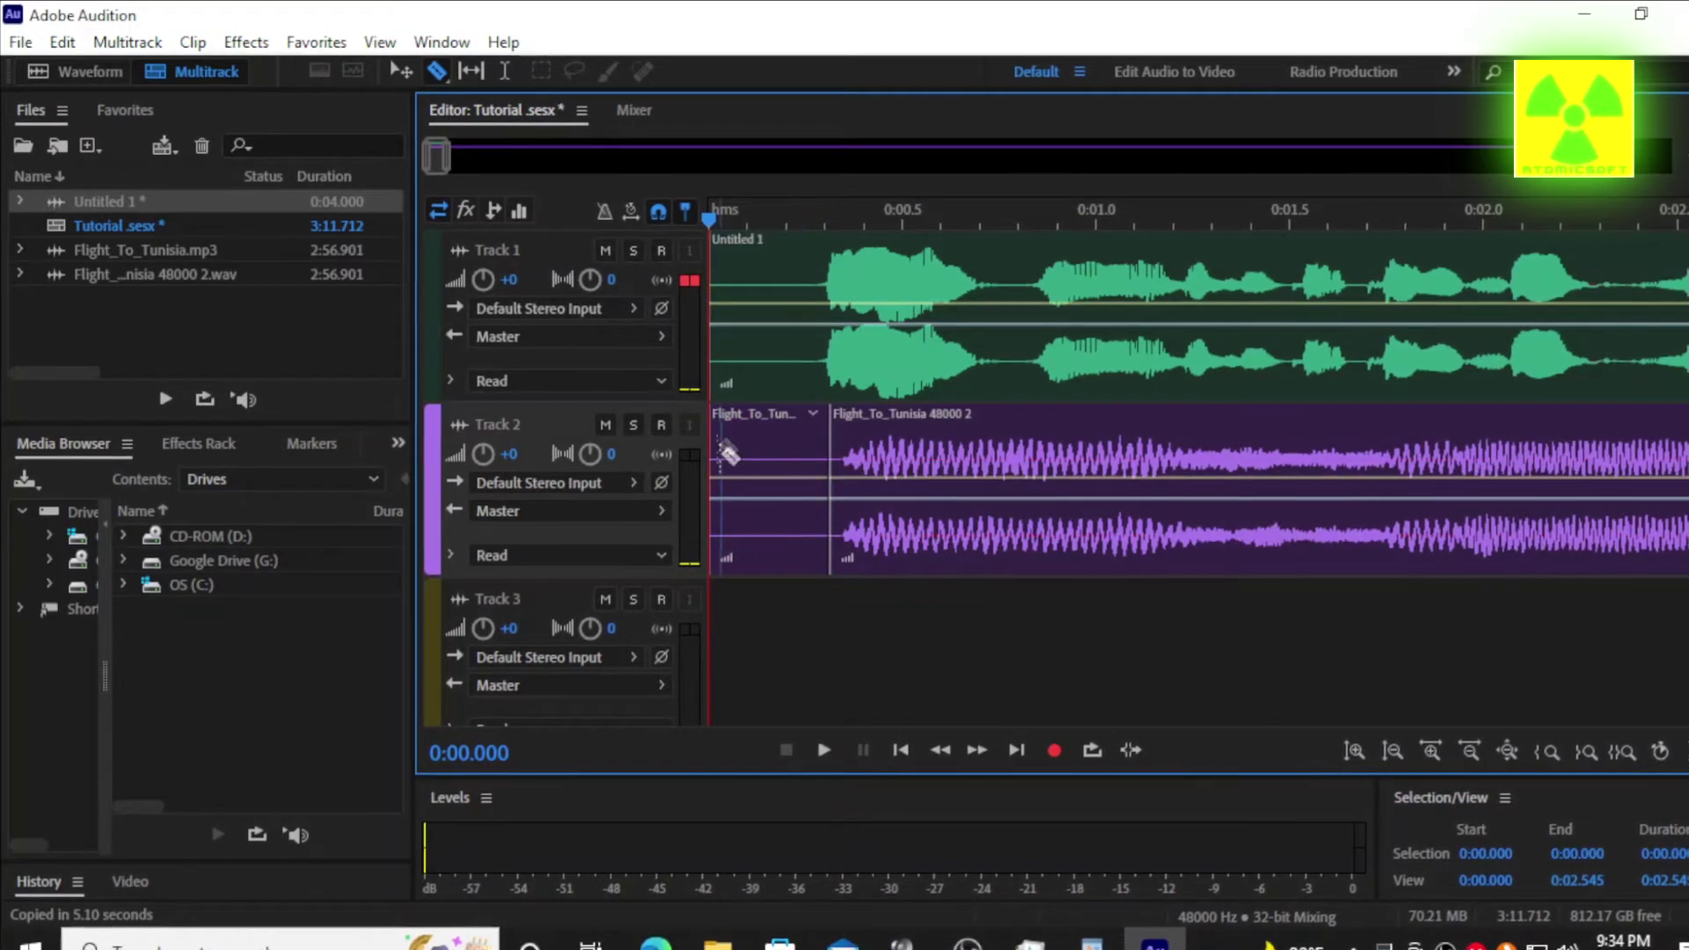
Delete the leading music piece, move the music to 0:00, and shift the voice to about 2 seconds
{"action": "left_click", "coordinate": [399, 71]}
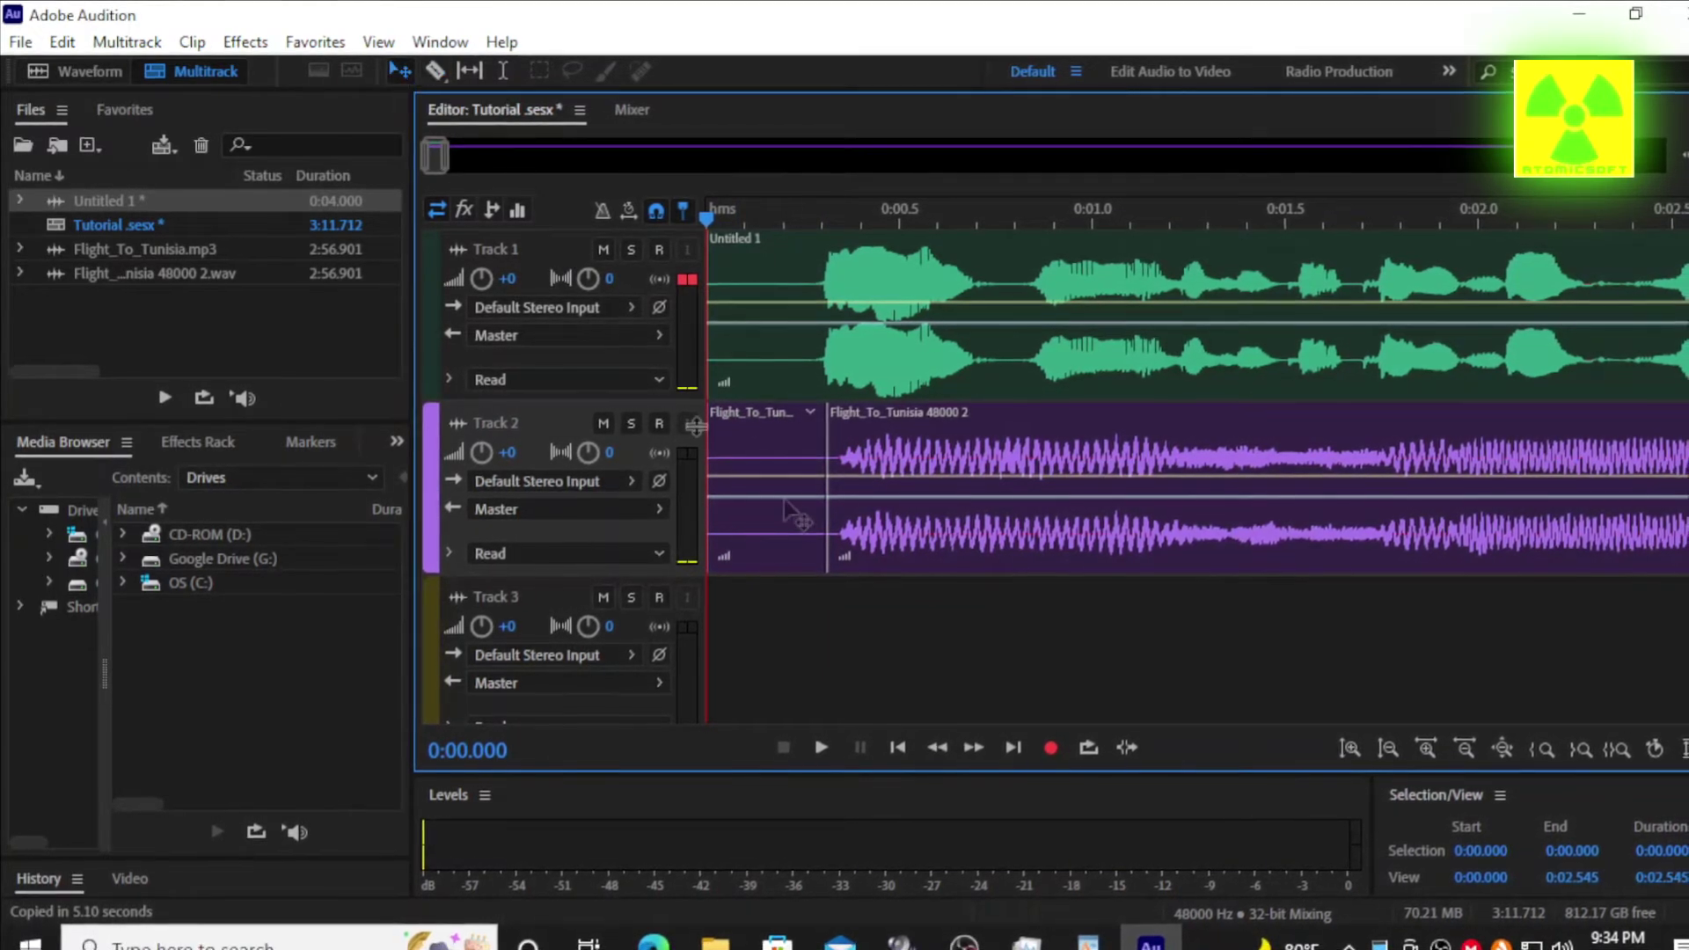
{"action": "left_click", "coordinate": [759, 416]}
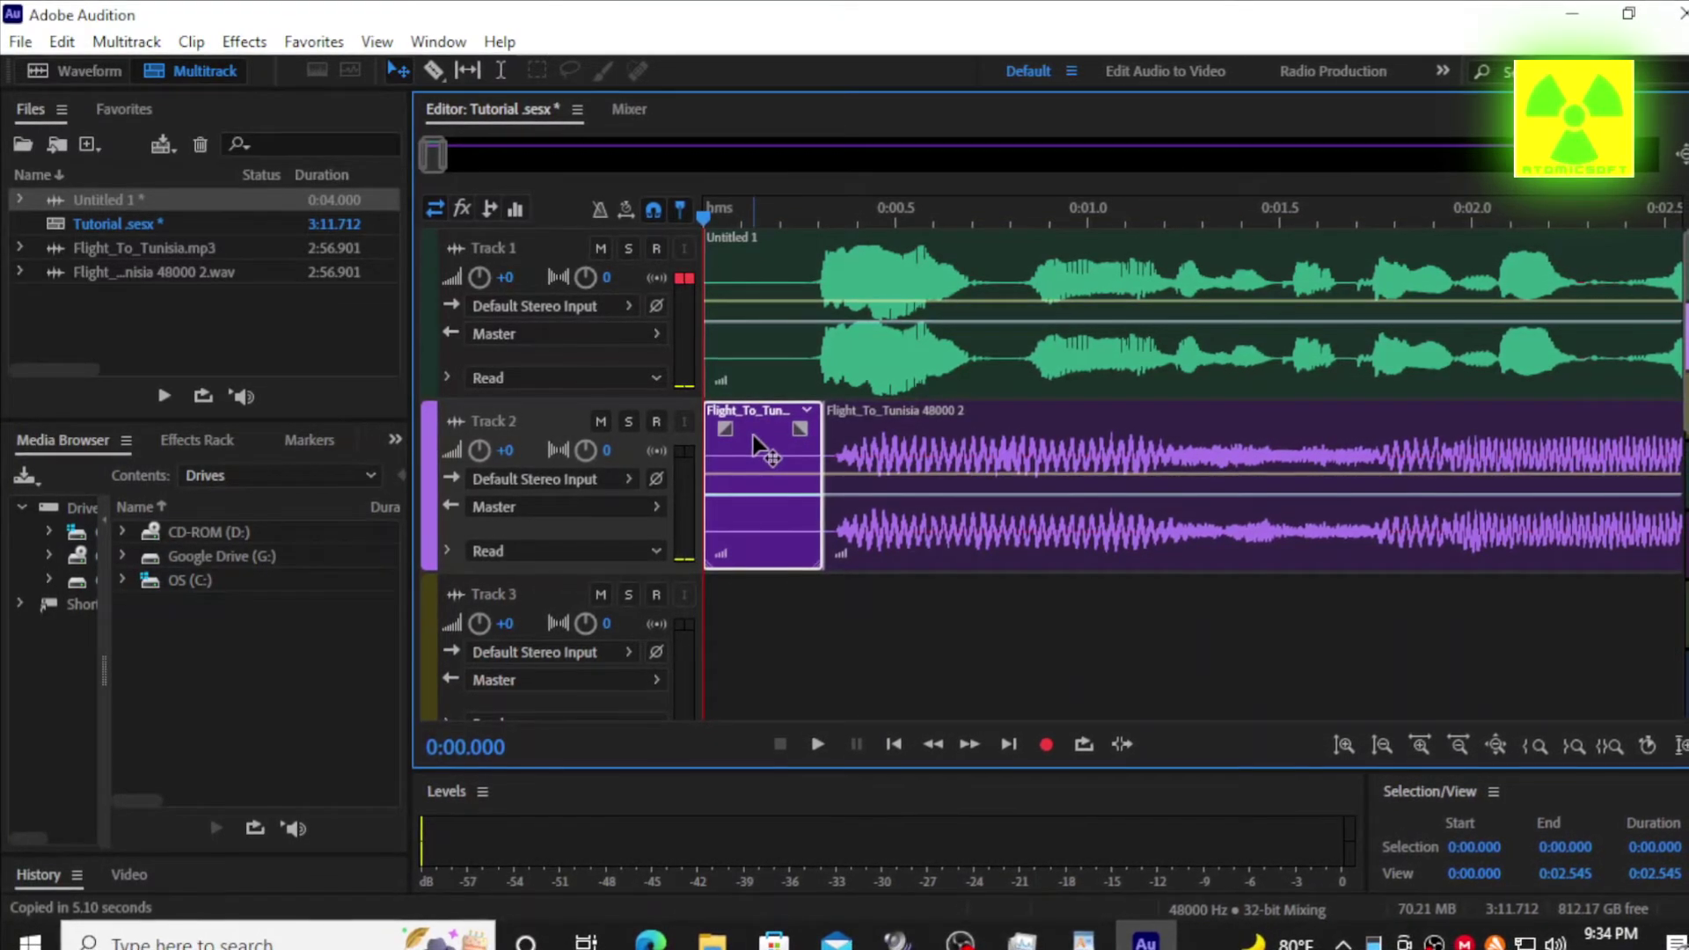
{"action": "key", "text": "Delete"}
{"action": "left_click_drag", "start_coordinate": [957, 412], "coordinate": [789, 393]}
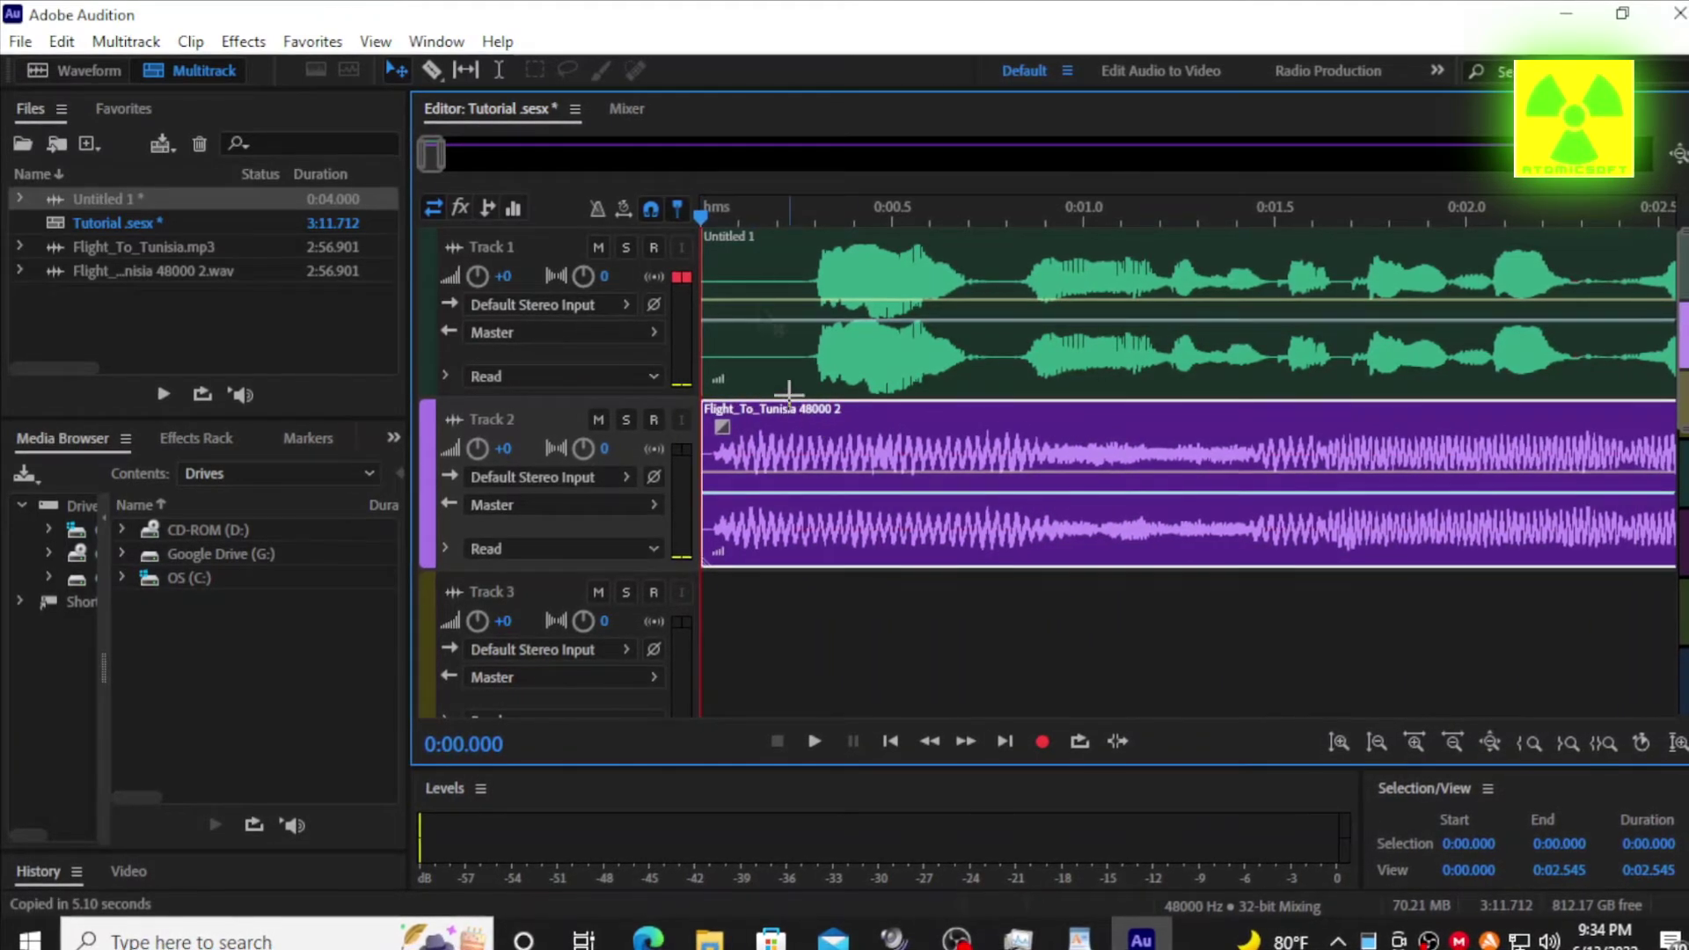
{"action": "left_click_drag", "start_coordinate": [785, 238], "coordinate": [1605, 241]}
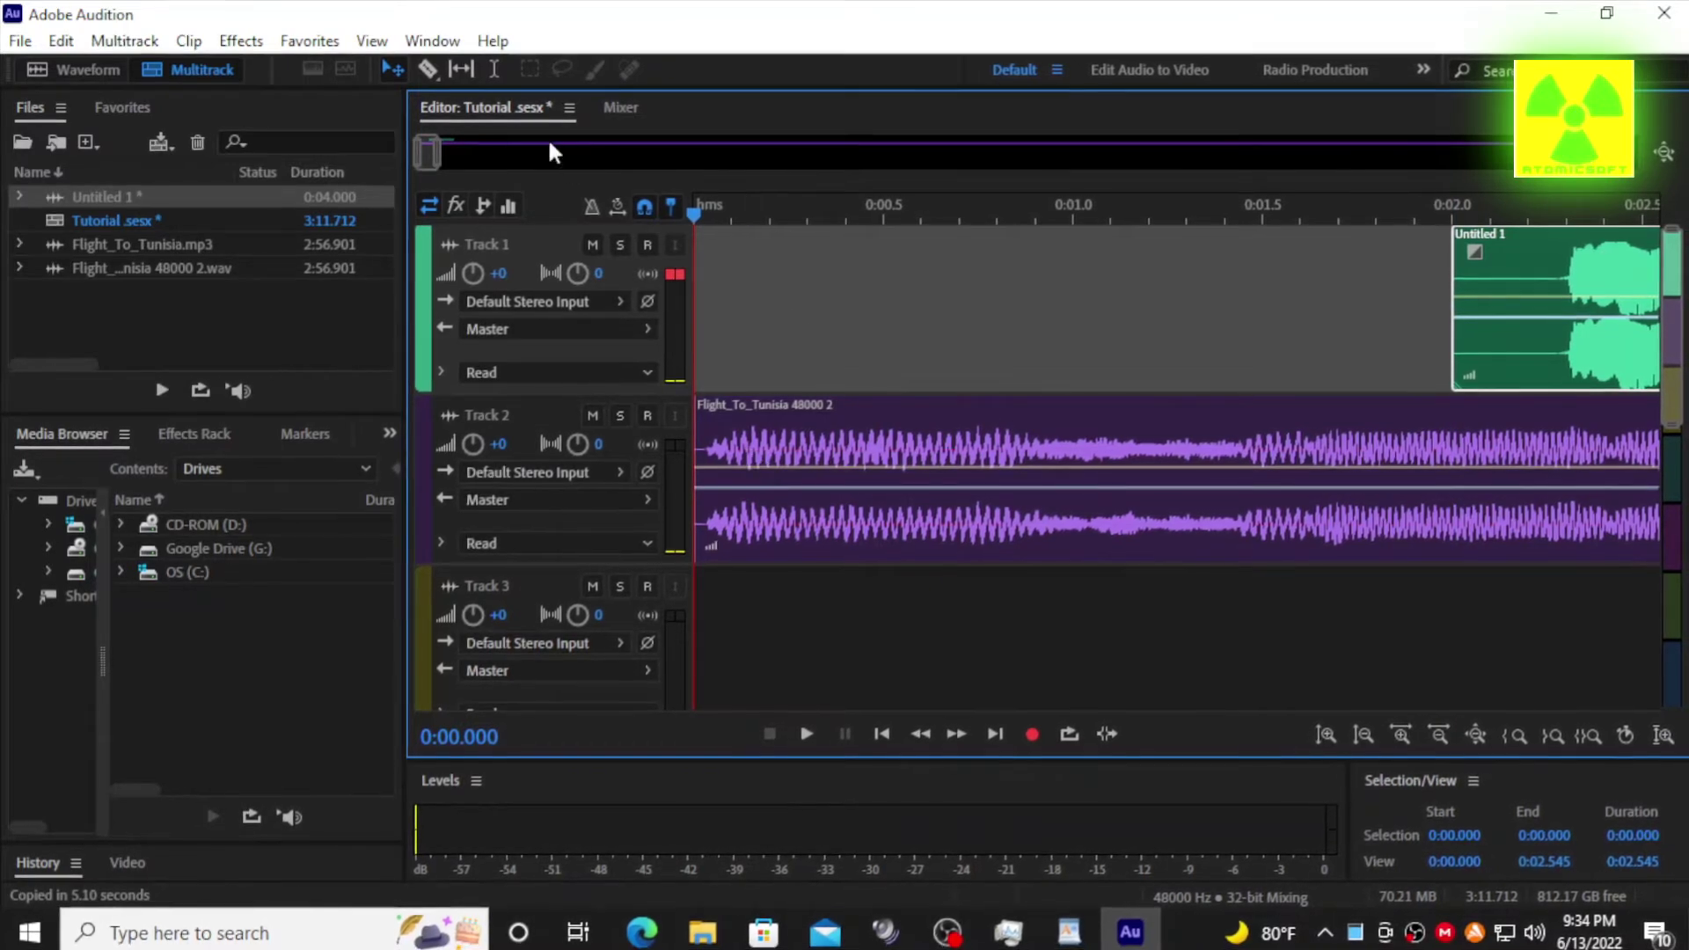
{"action": "left_click_drag", "start_coordinate": [433, 152], "coordinate": [494, 151]}
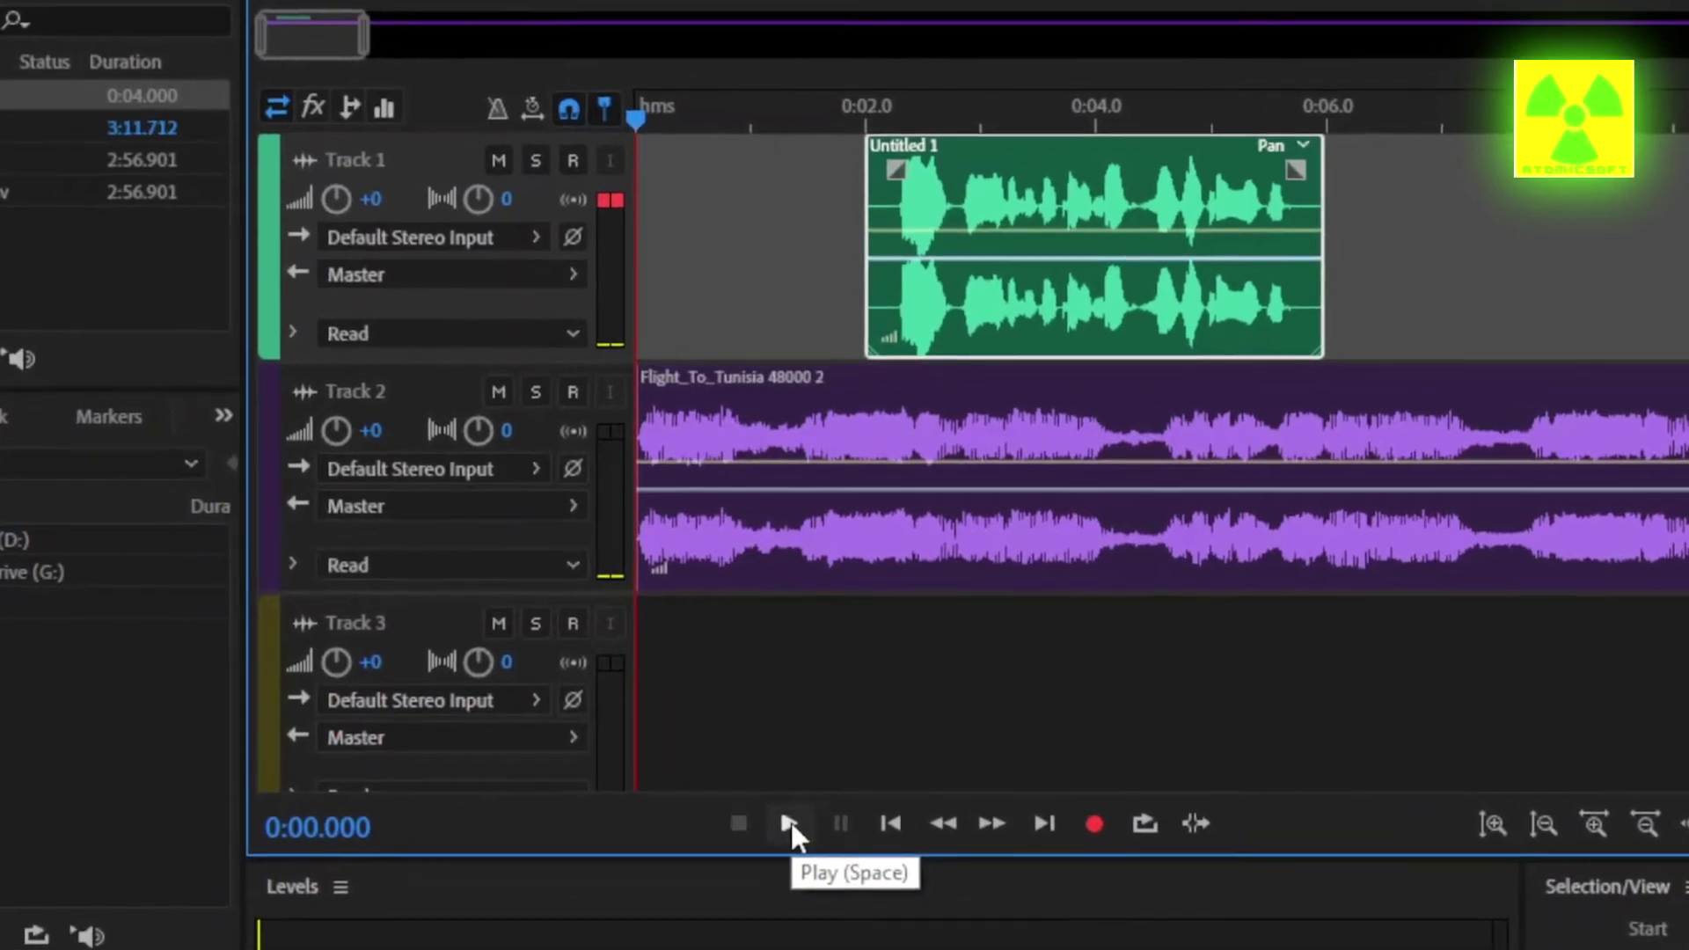
{"action": "left_click", "coordinate": [790, 822]}
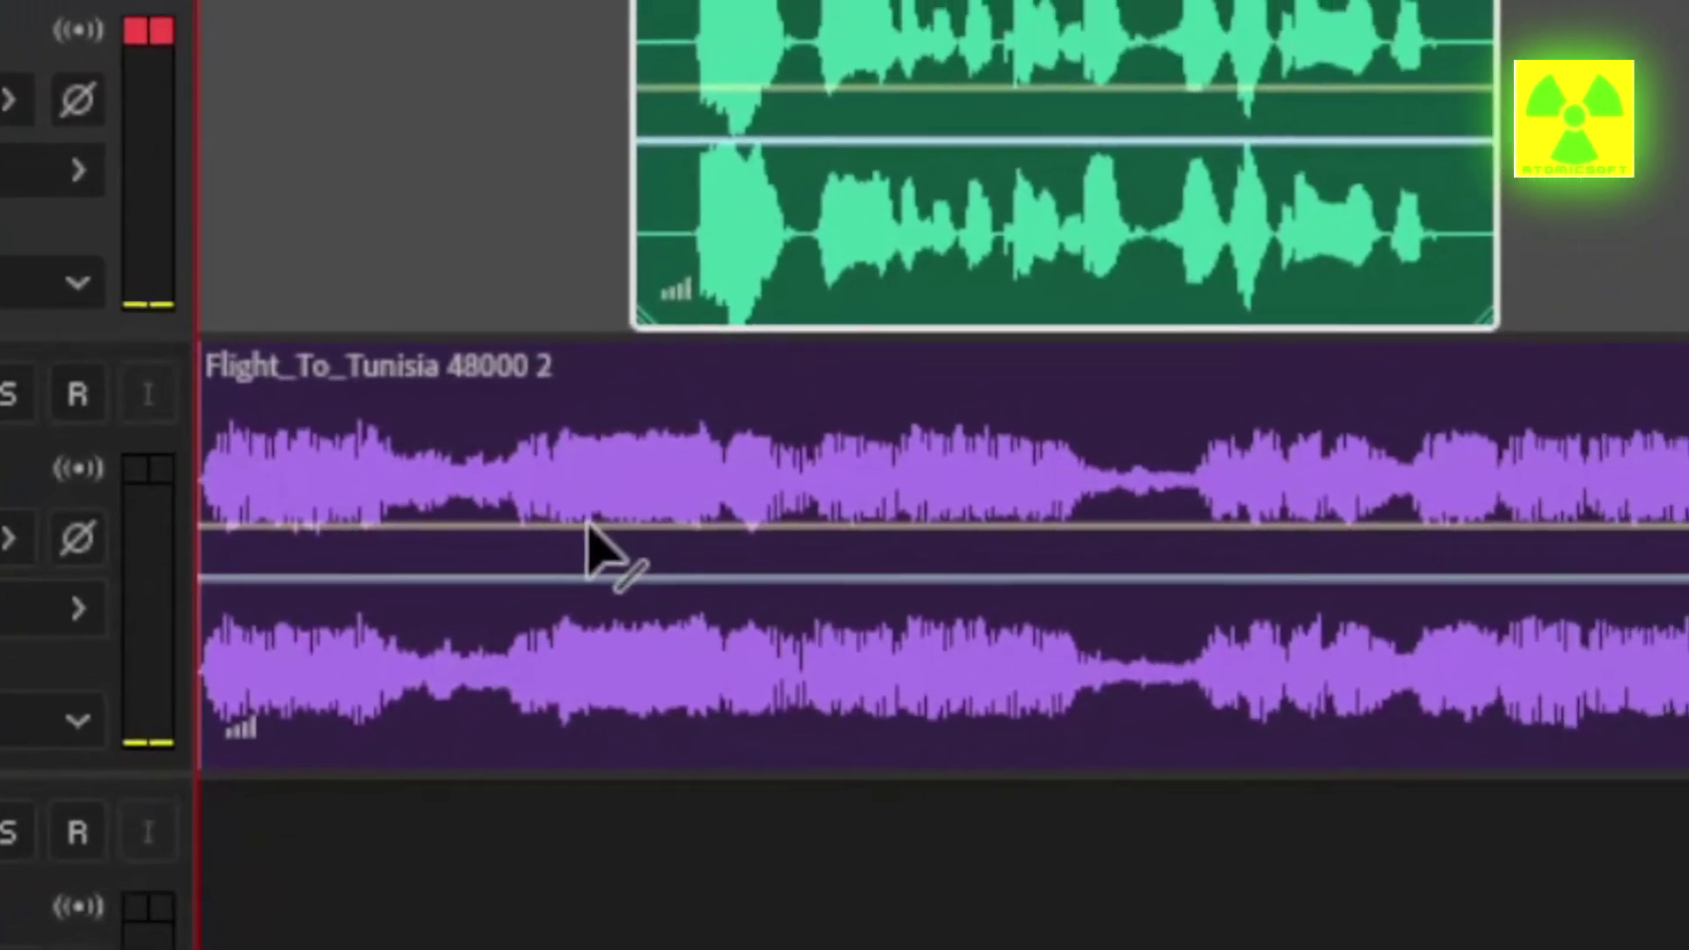
Add volume keyframes to the Flight_To_Tunisia music clip on Track 2
{"action": "left_click", "coordinate": [591, 528]}
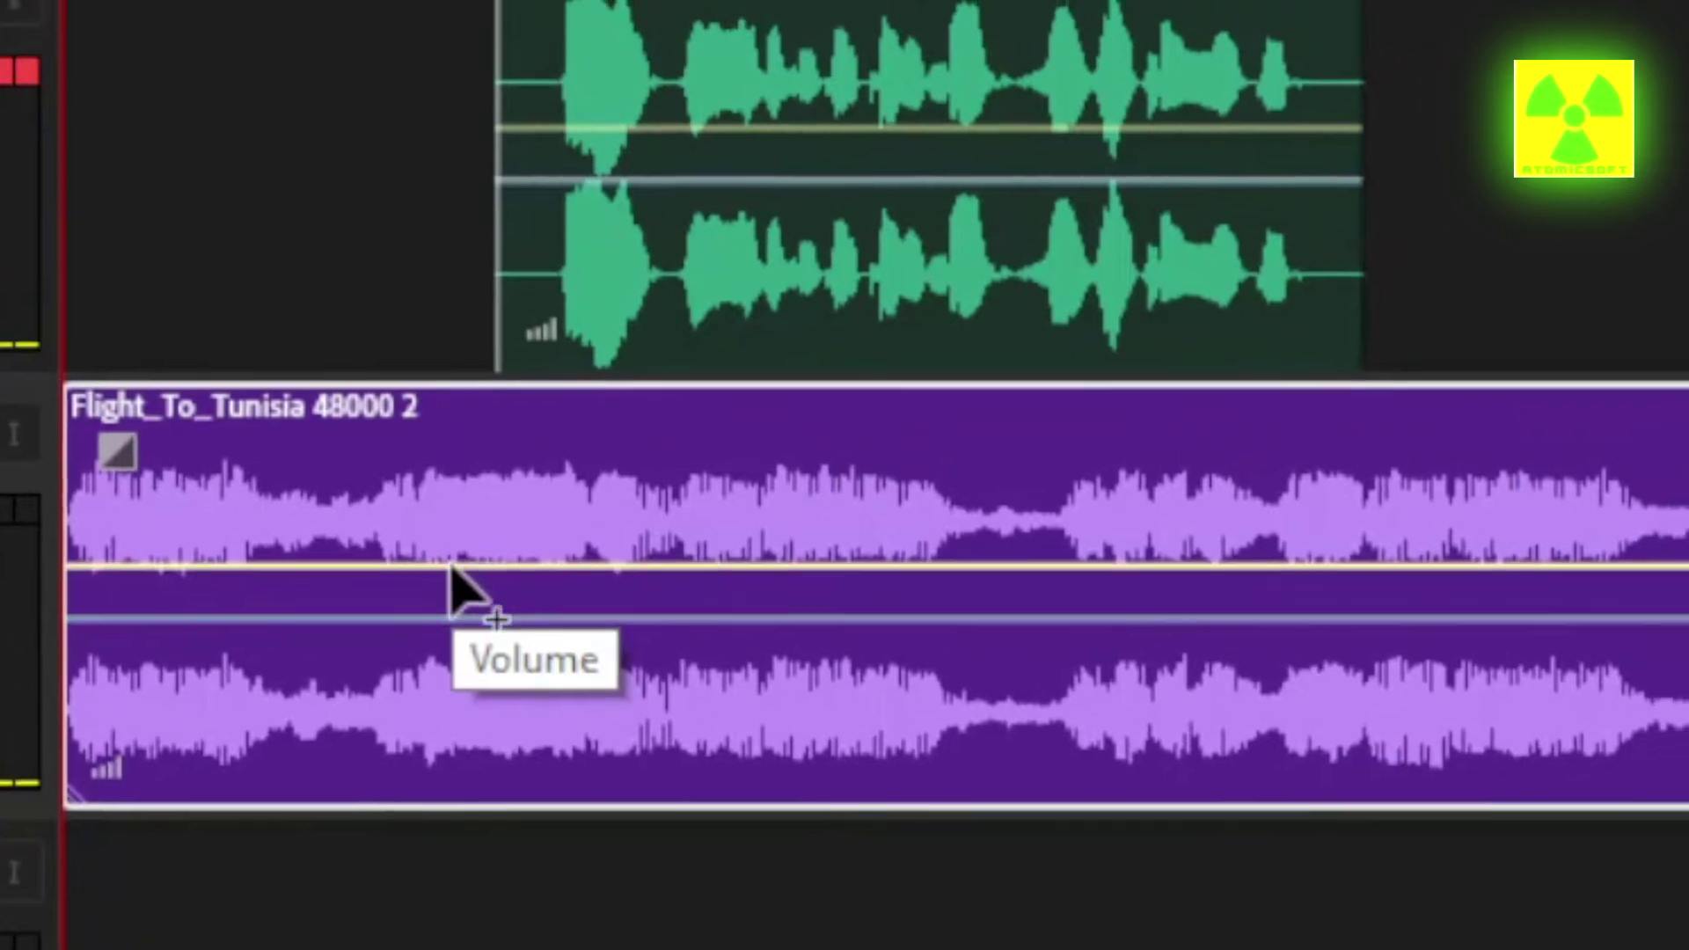
{"action": "left_click", "coordinate": [455, 566], "text": "ctrl"}
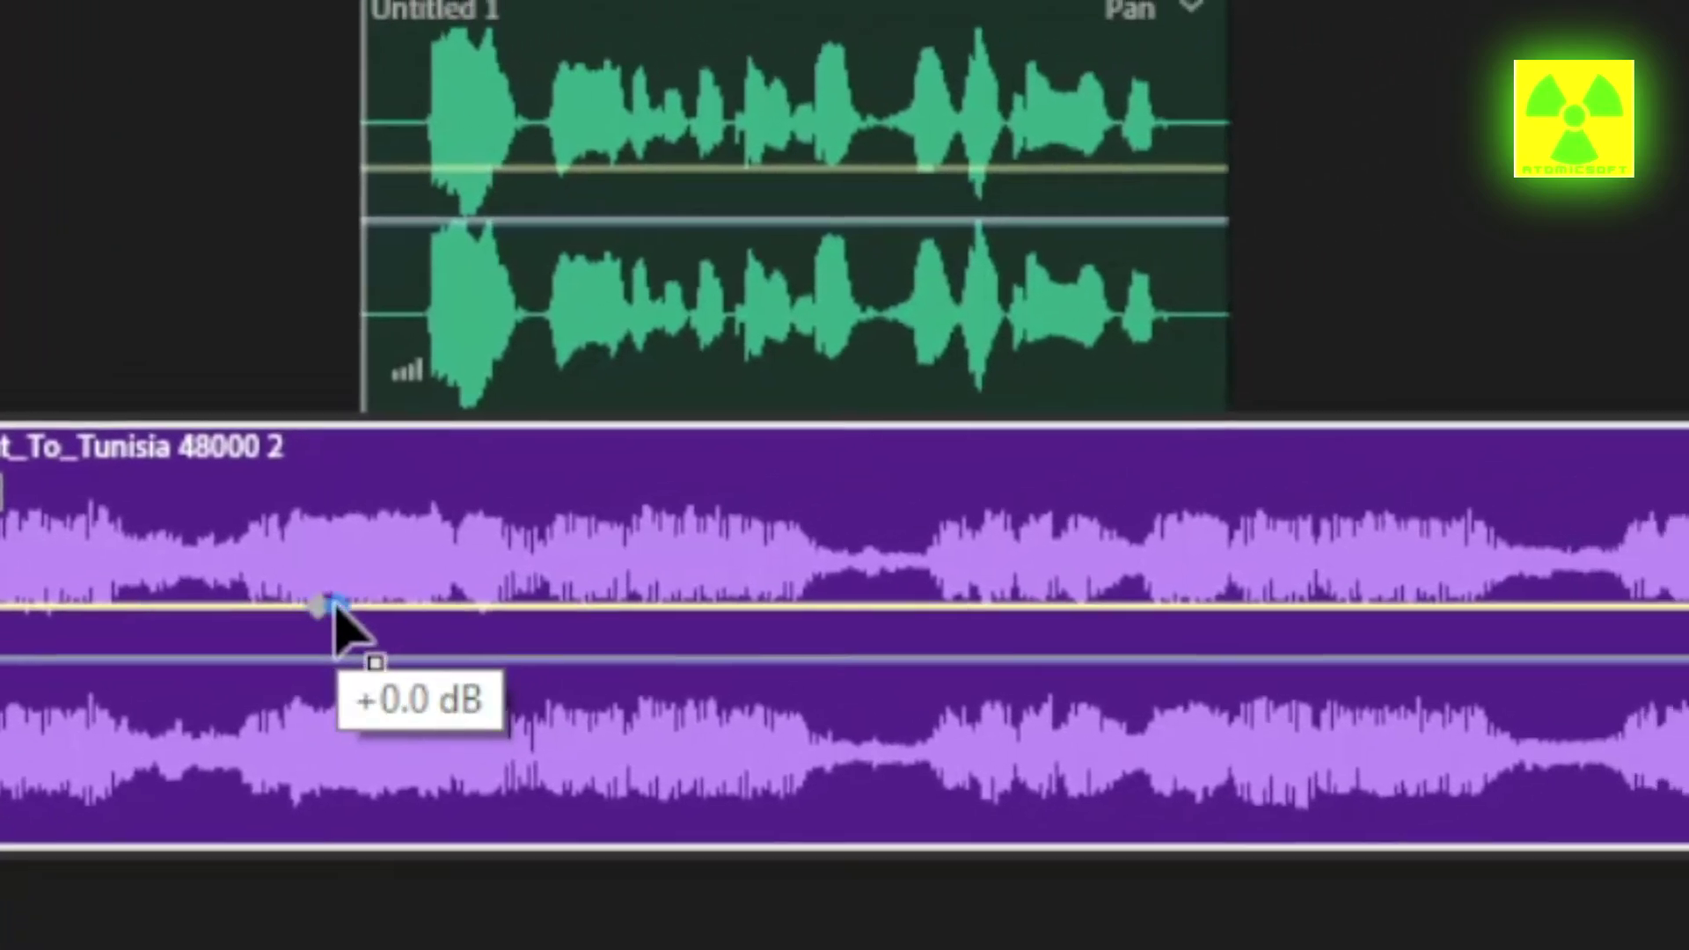
{"action": "left_click", "coordinate": [1116, 645], "text": "ctrl"}
{"action": "left_click", "coordinate": [1143, 640], "text": "ctrl"}
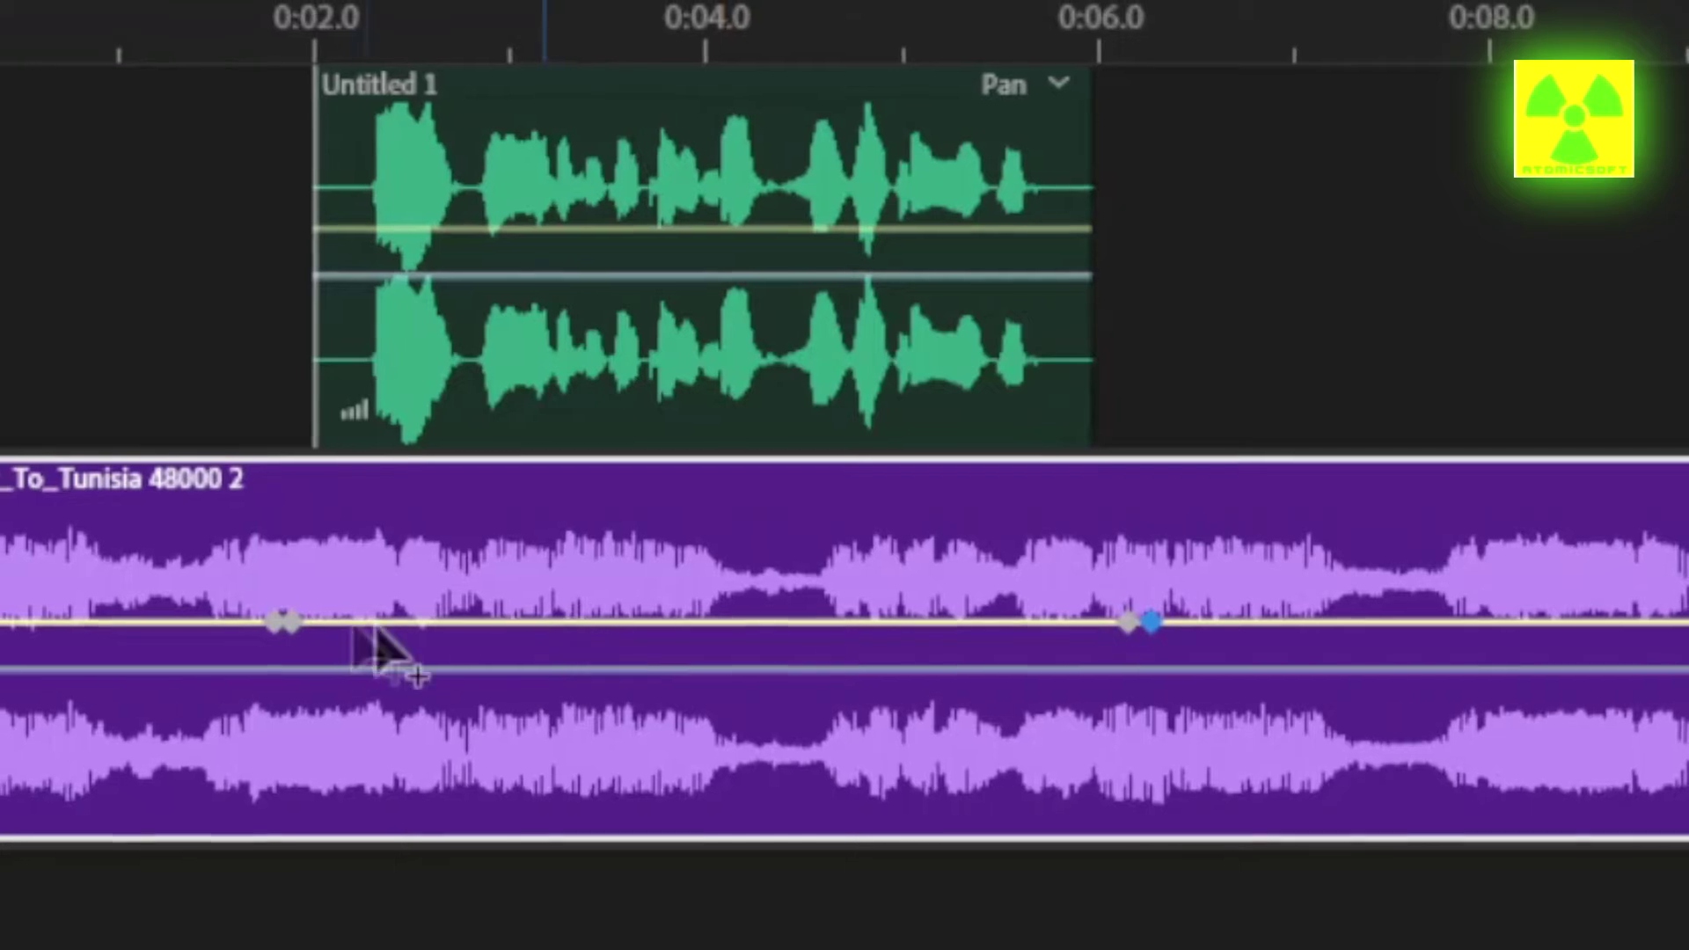
Lower the music keyframes to -7.4 dB and -12.7 dB, then duck to -21.7 dB under the voice
{"action": "mouse_move", "coordinate": [297, 628]}
{"action": "left_click_drag", "start_coordinate": [335, 611], "coordinate": [415, 695]}
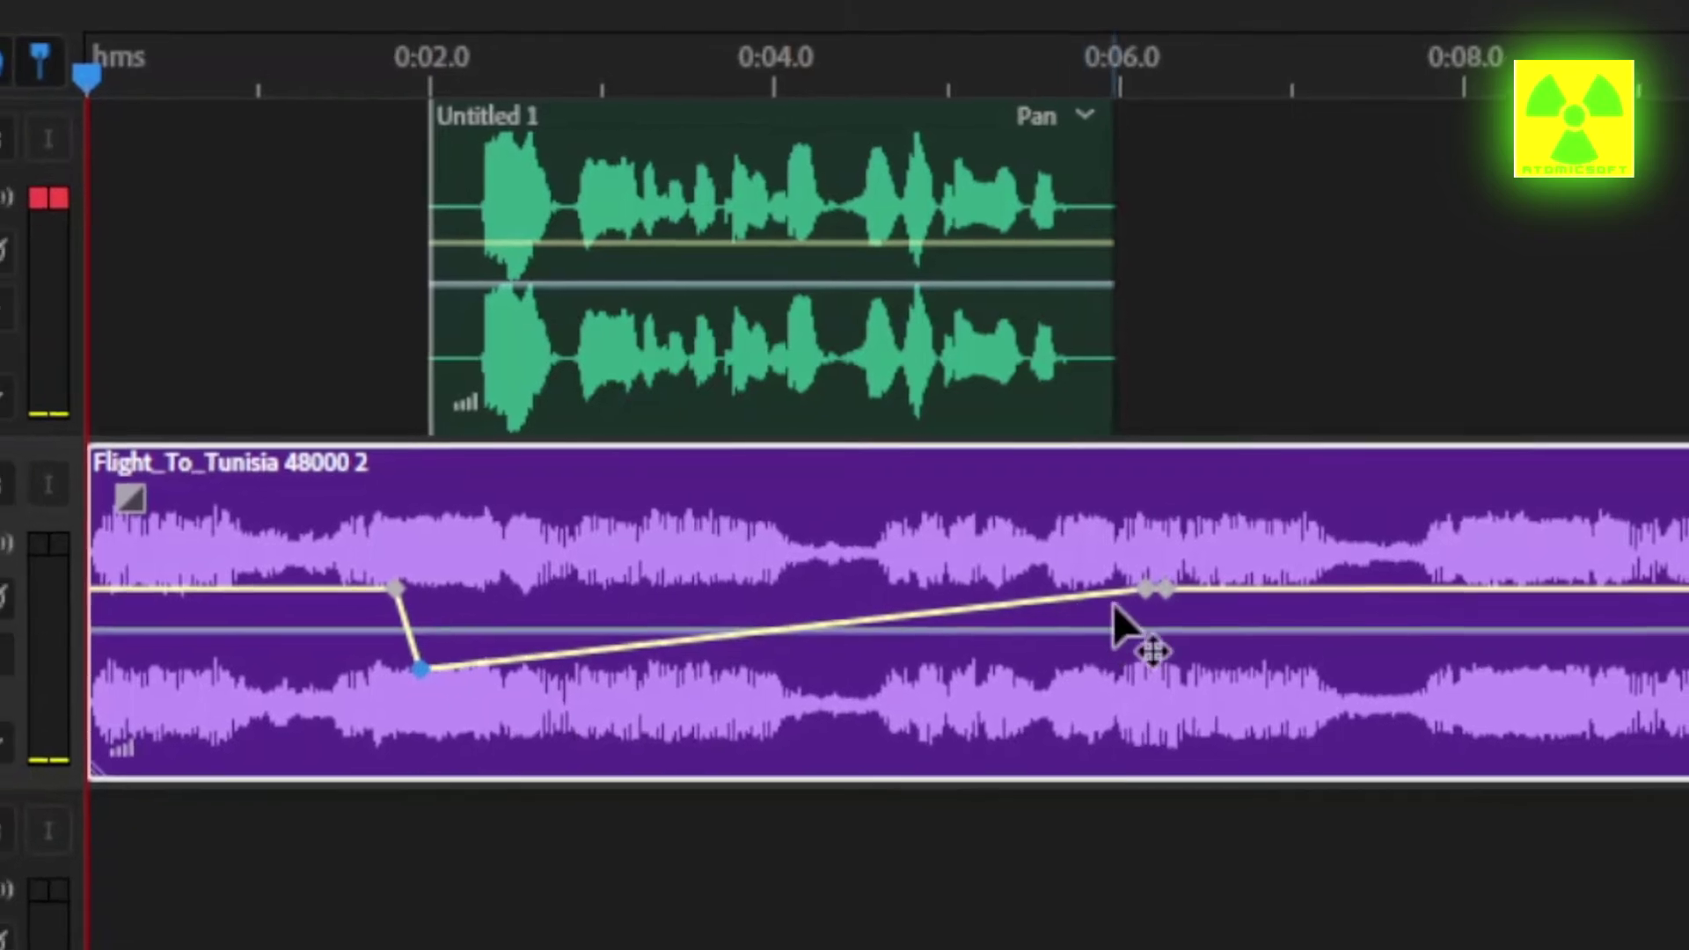
{"action": "left_click_drag", "start_coordinate": [1145, 589], "coordinate": [1152, 667]}
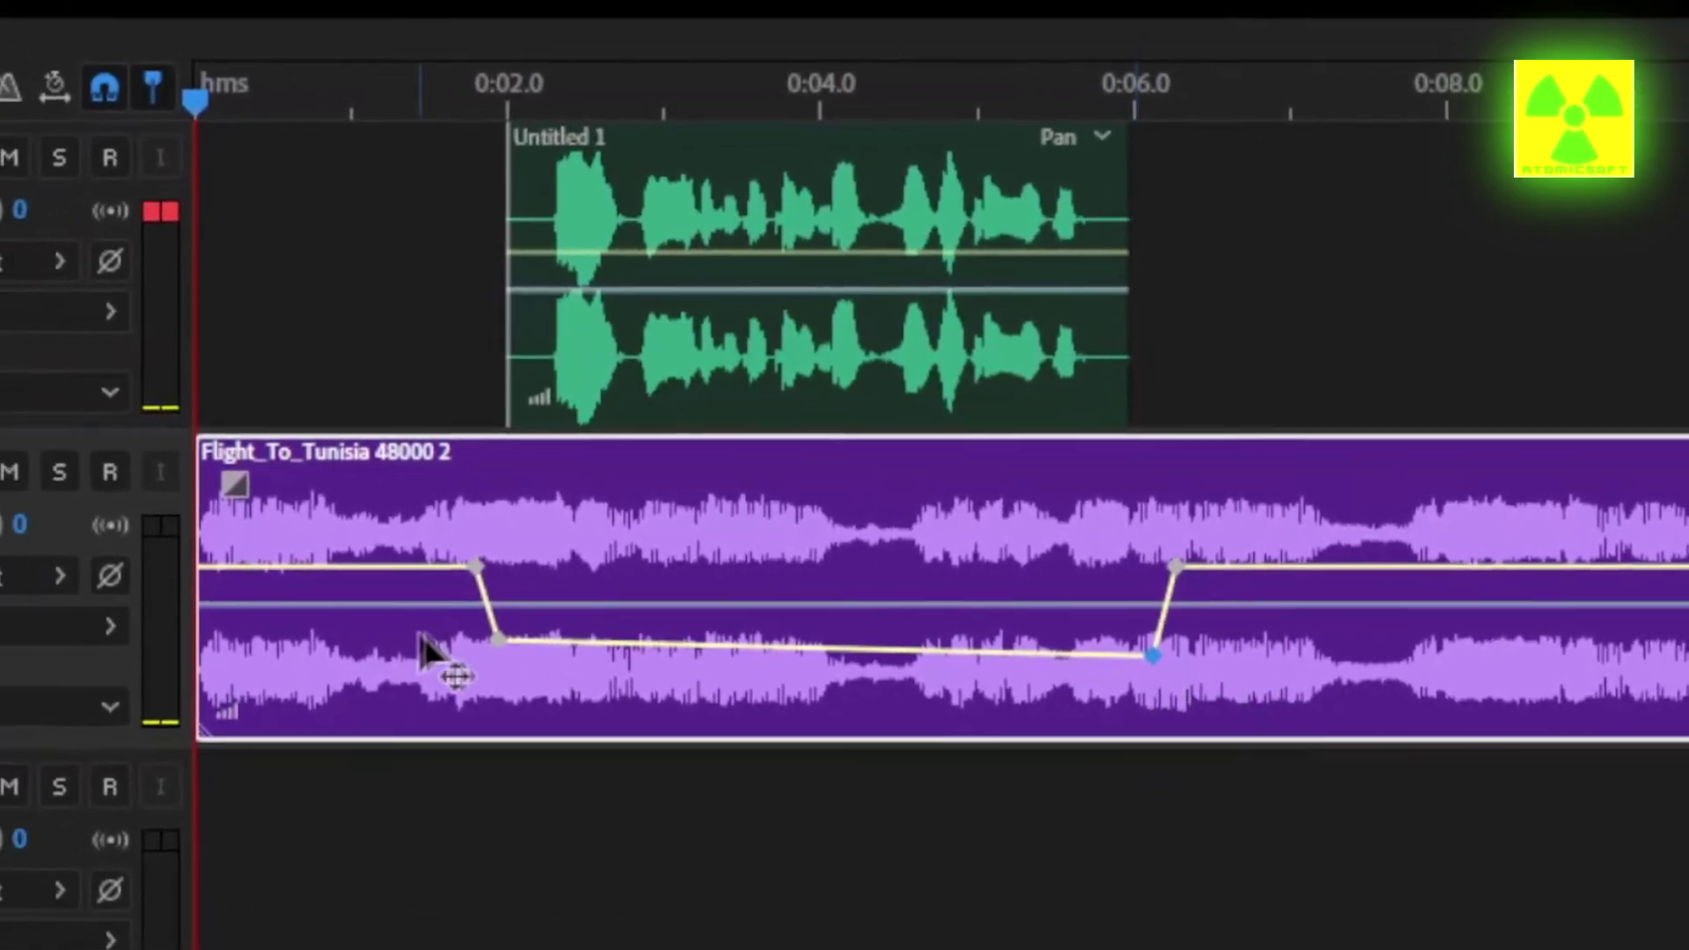
{"action": "left_click_drag", "start_coordinate": [503, 638], "coordinate": [536, 661]}
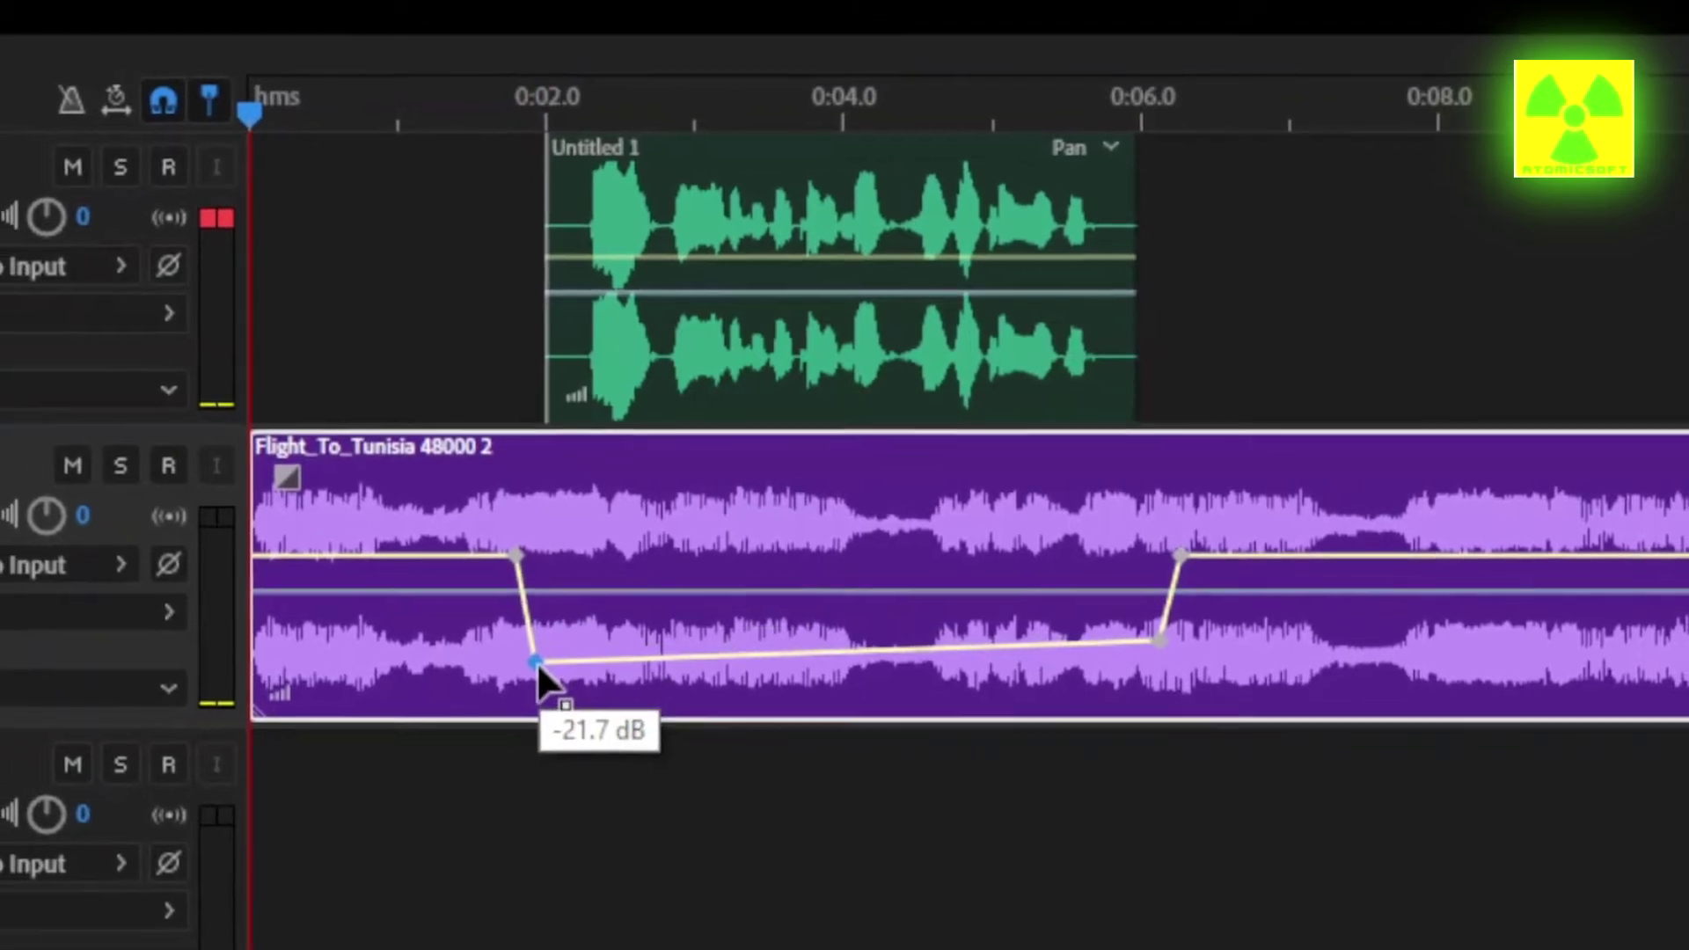
Set the dip's end point to about -21.4 dB and move the recovery keyframe slightly later
{"action": "left_click", "coordinate": [1158, 638]}
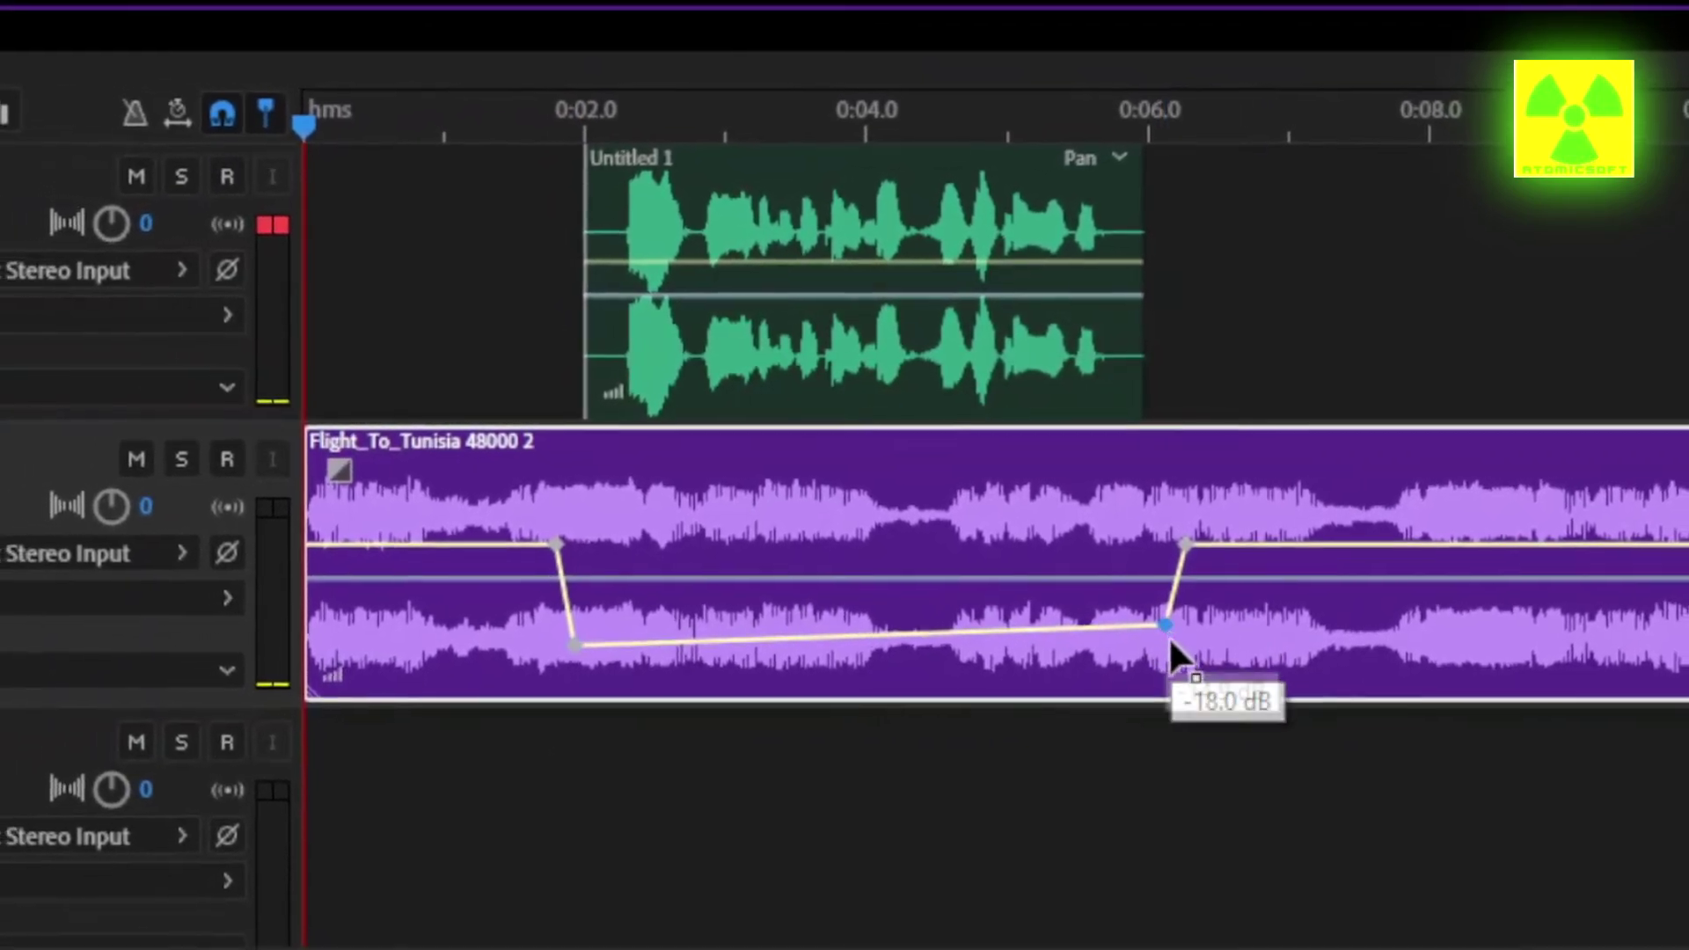
{"action": "left_click_drag", "start_coordinate": [1169, 632], "coordinate": [1170, 641]}
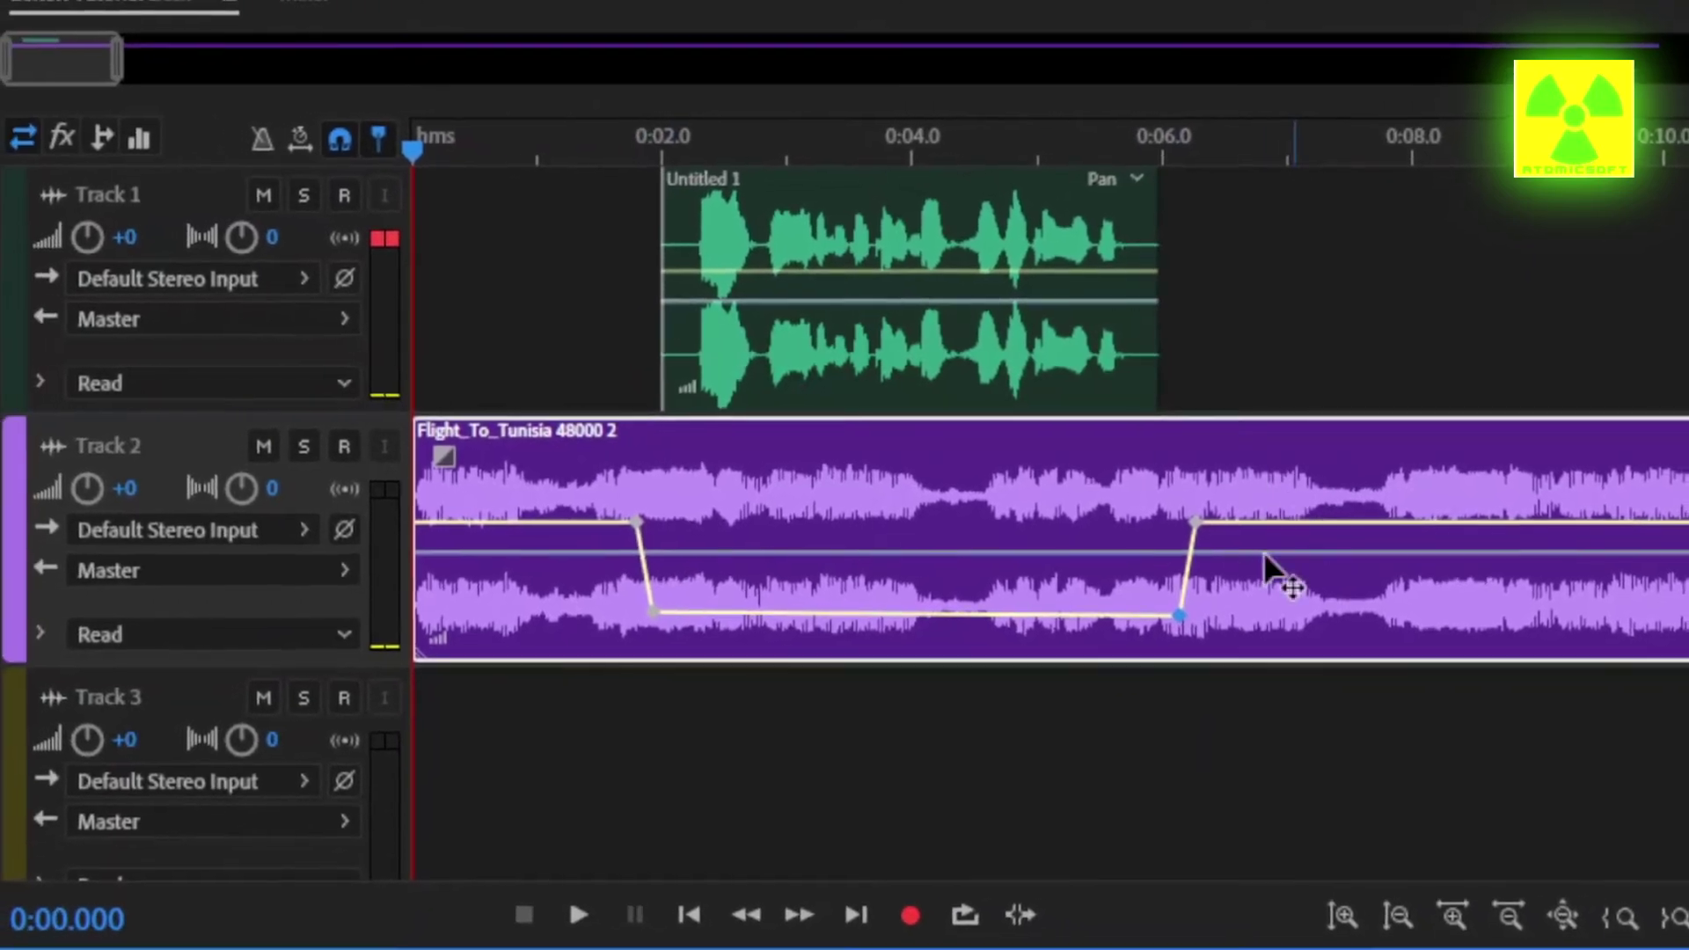
{"action": "left_click", "coordinate": [1194, 523]}
{"action": "left_click_drag", "start_coordinate": [1200, 507], "coordinate": [1225, 503]}
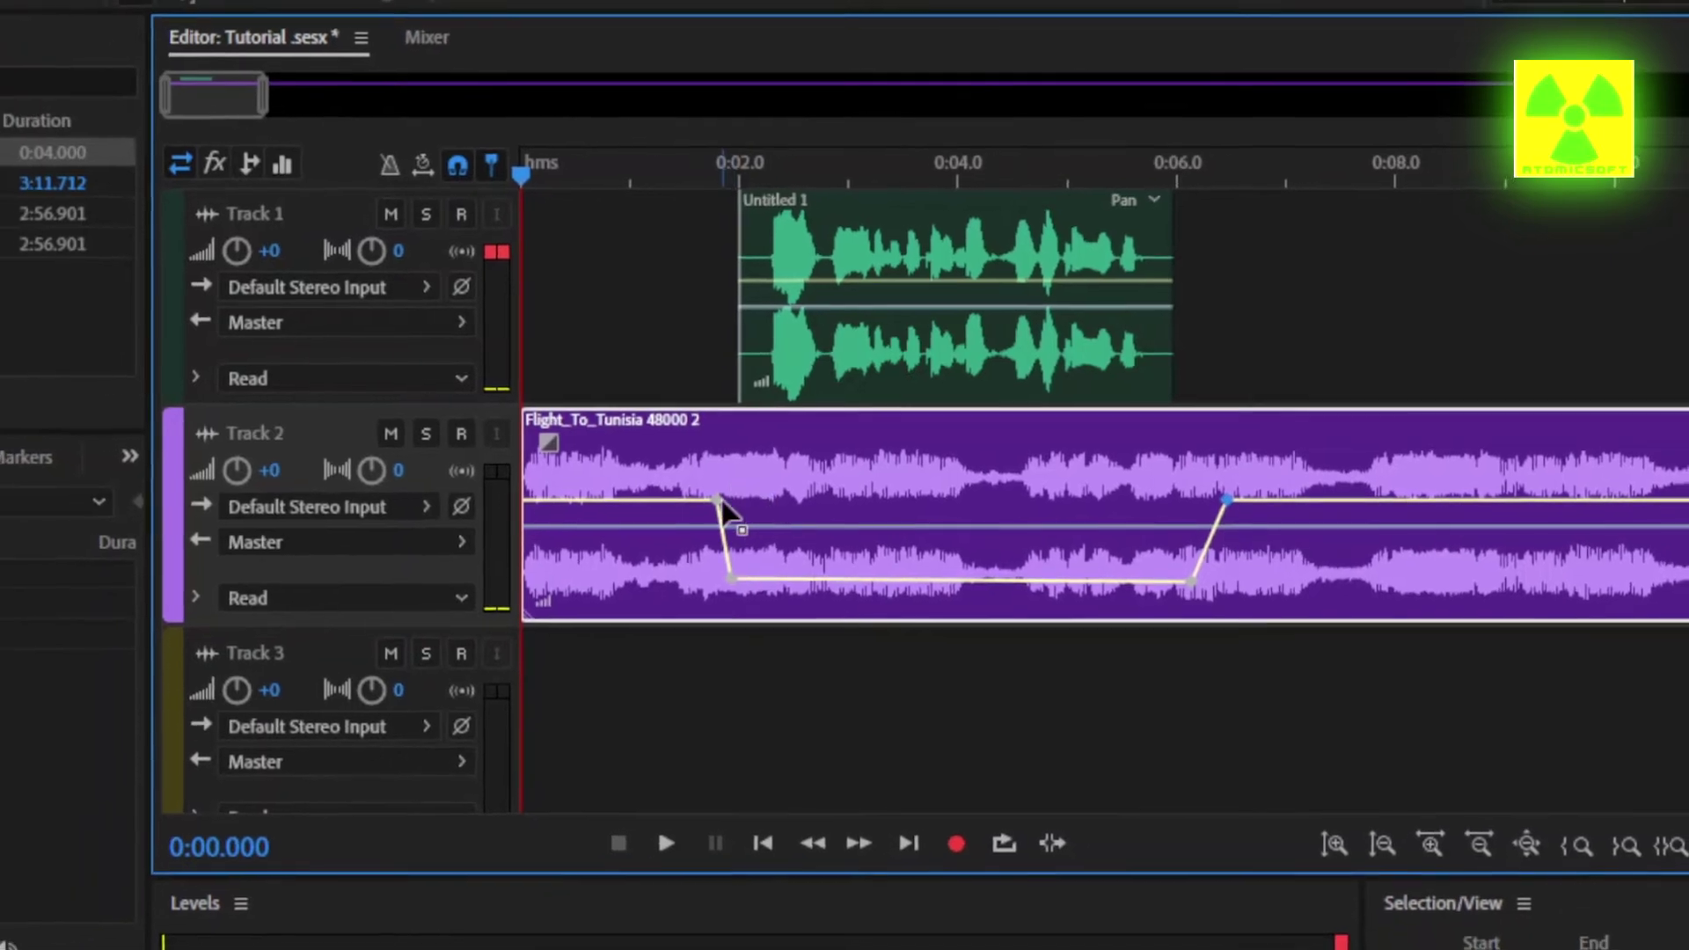
{"action": "left_click", "coordinate": [718, 498]}
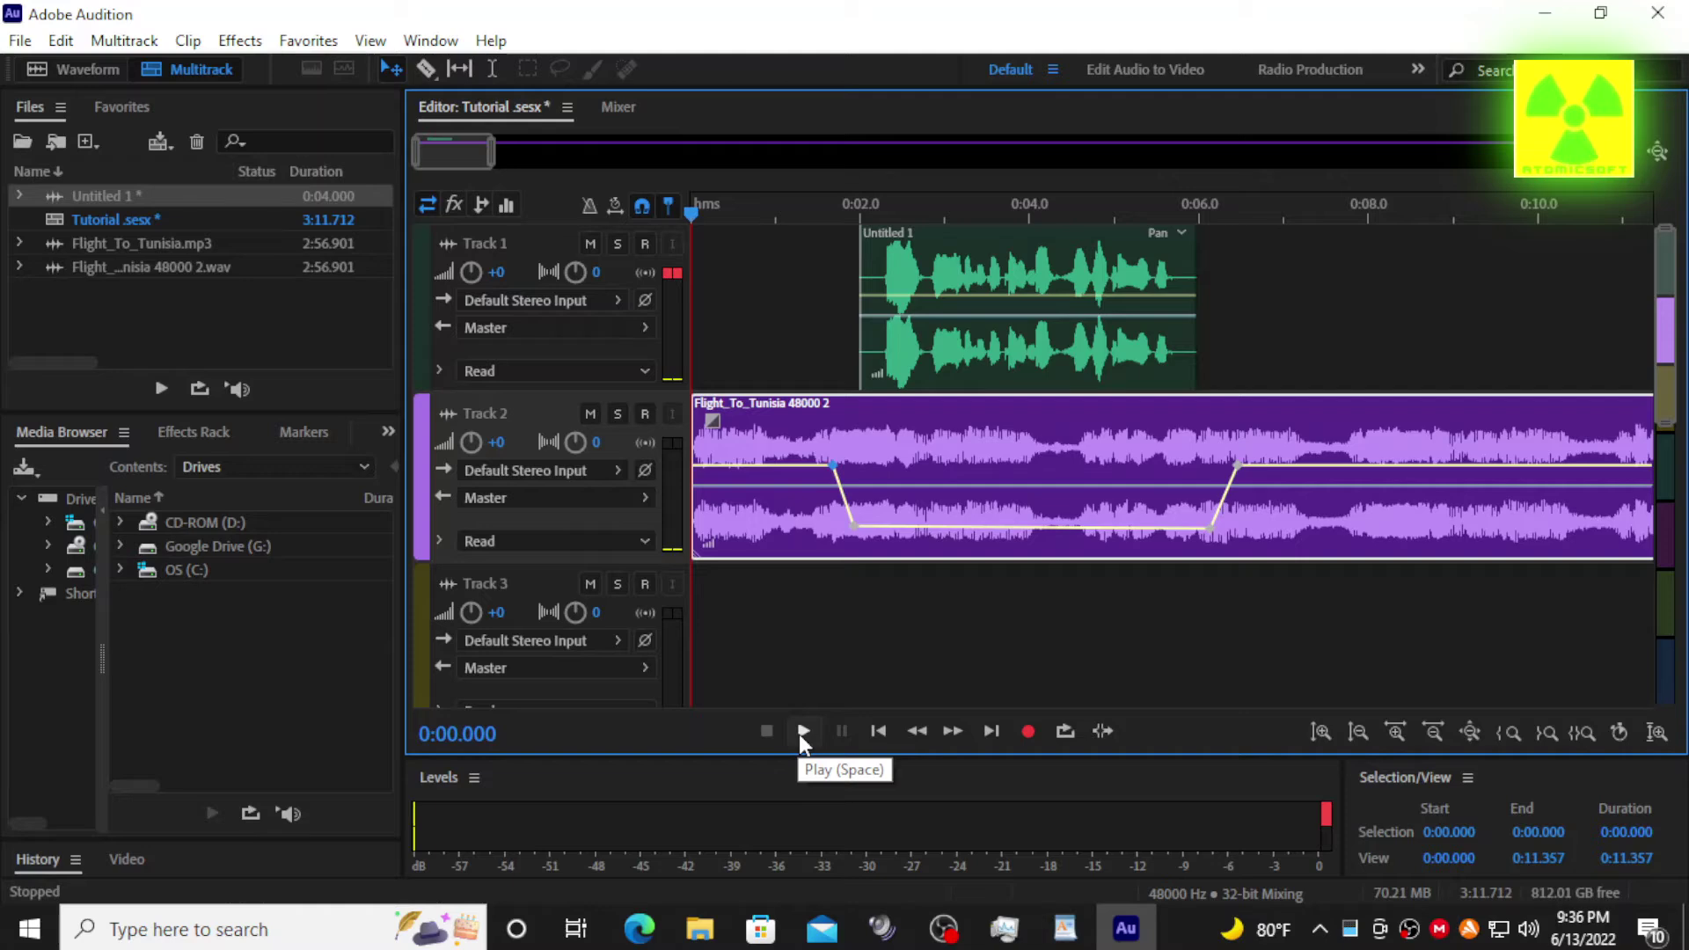
{"action": "left_click", "coordinate": [802, 731]}
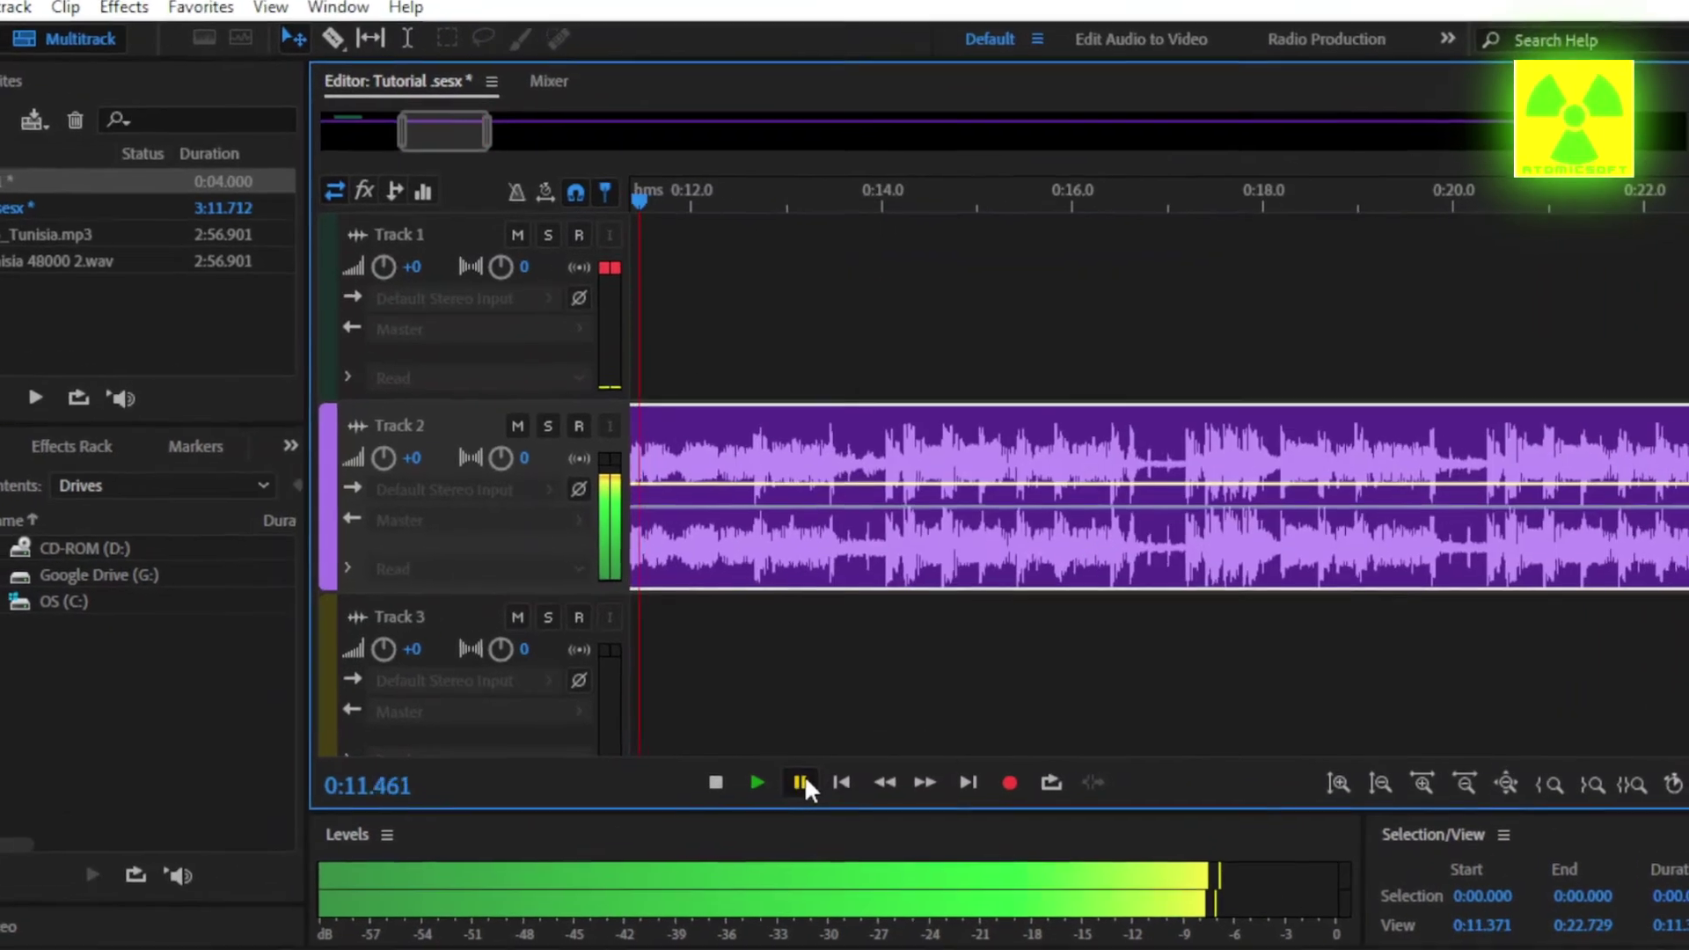
{"action": "left_click", "coordinate": [845, 731]}
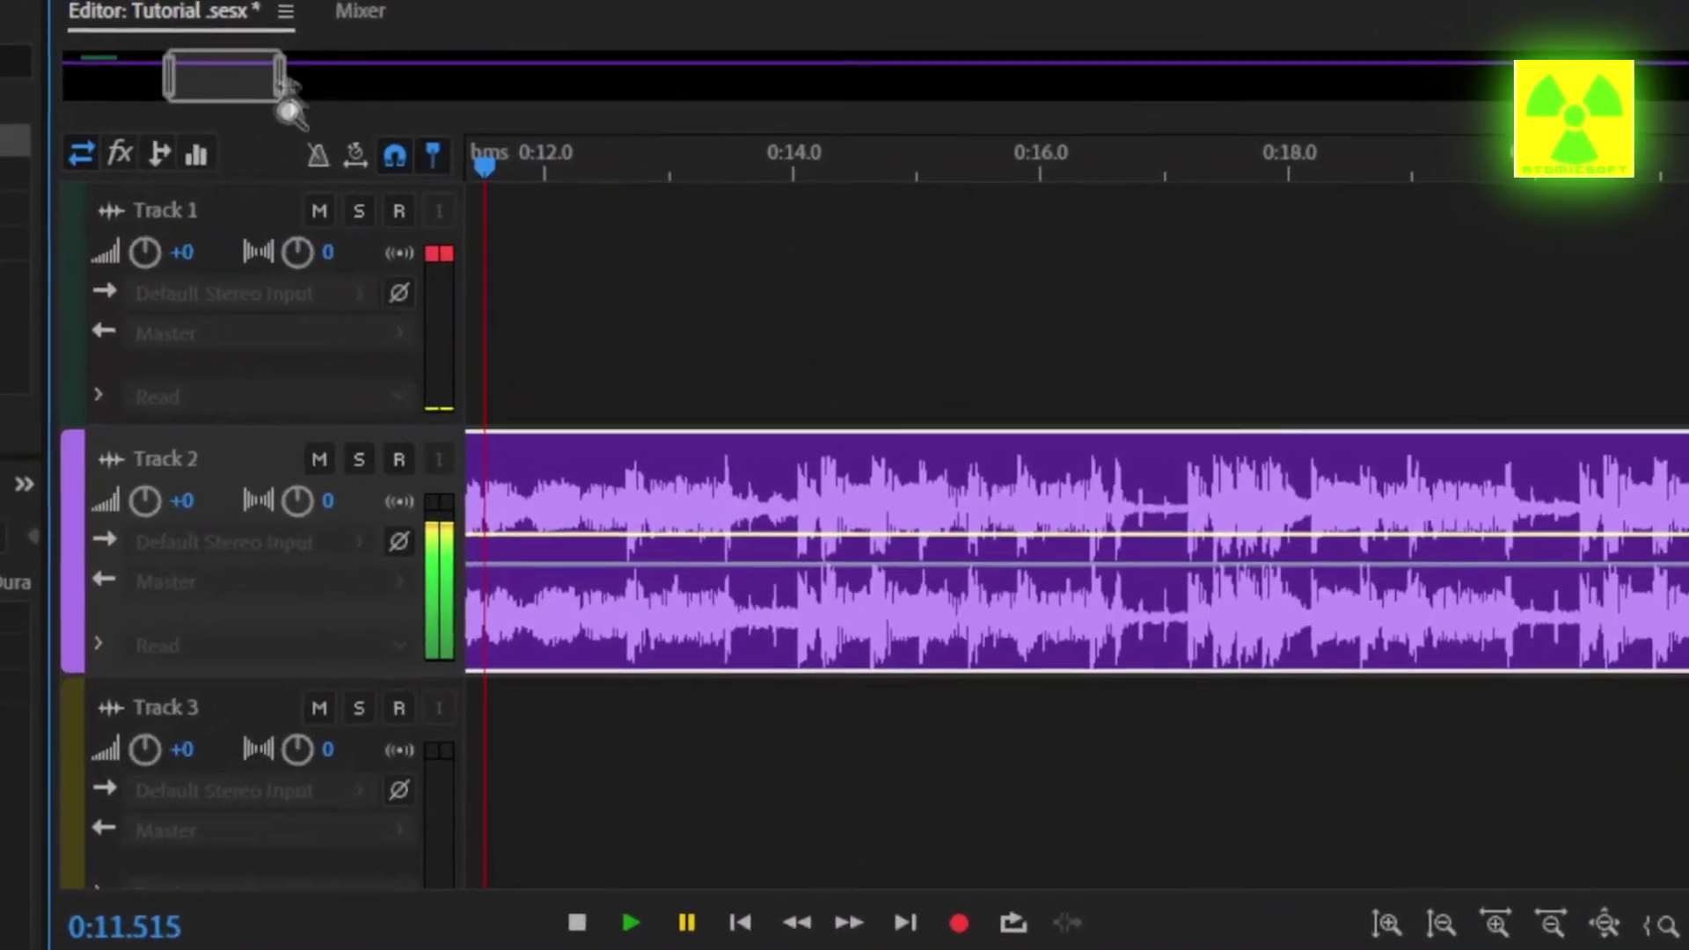
{"action": "left_click_drag", "start_coordinate": [227, 74], "coordinate": [509, 120]}
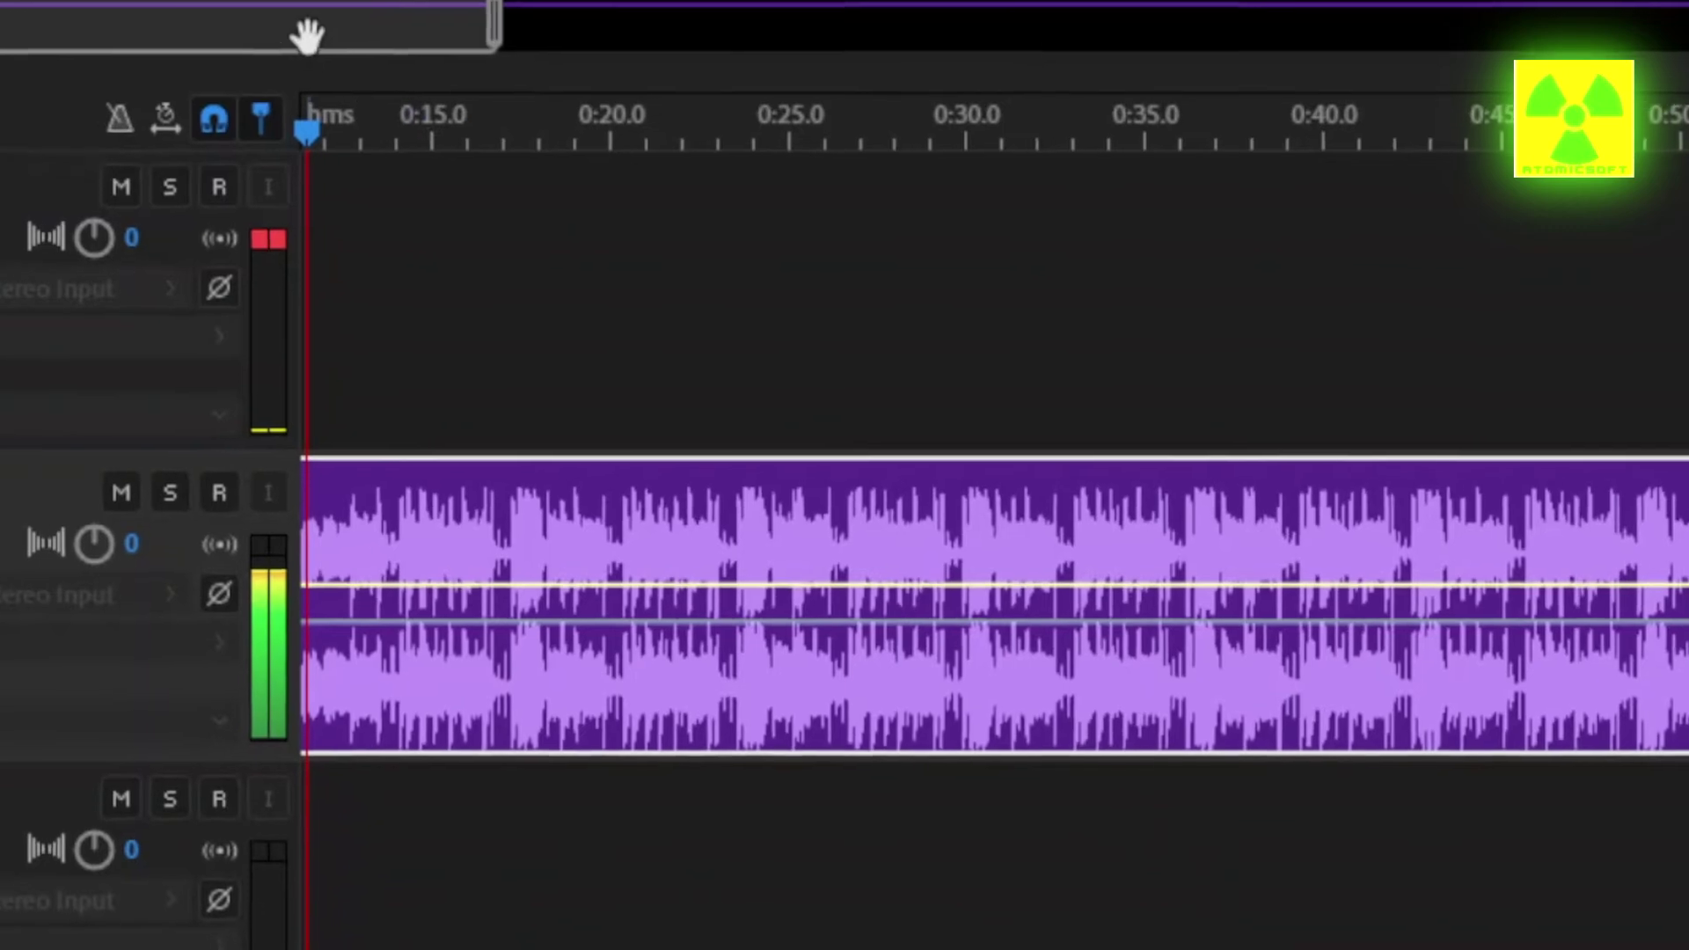
{"action": "left_click_drag", "start_coordinate": [230, 31], "coordinate": [175, 31]}
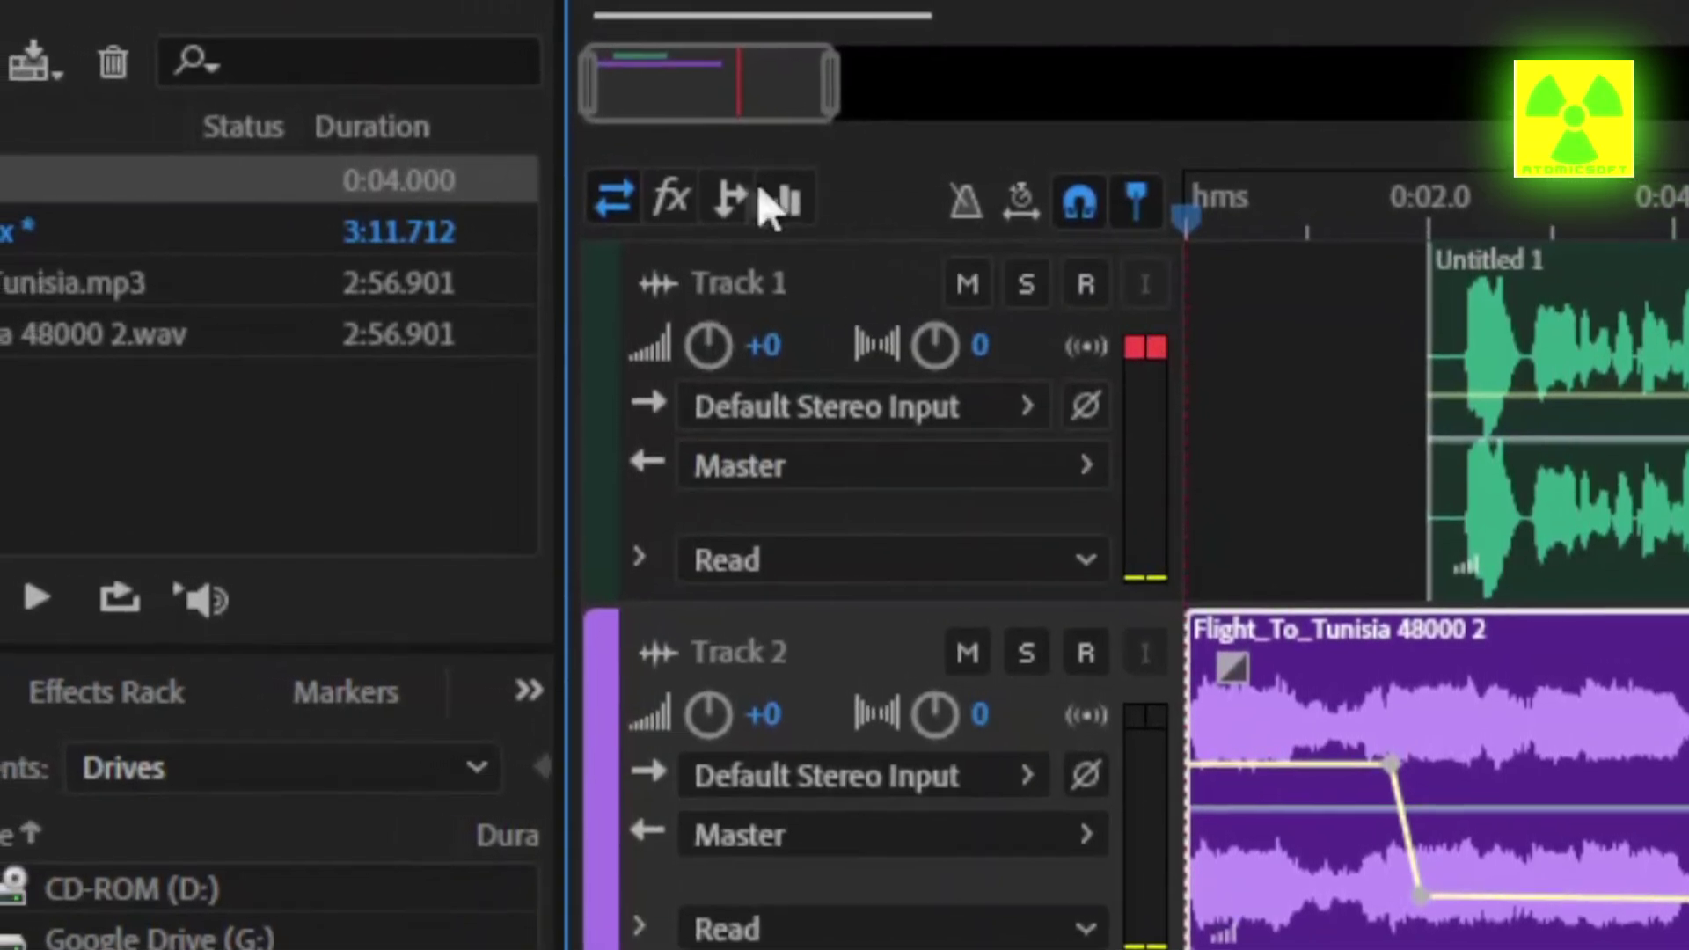
Turn on the fx effects racks in the track headers and make Track 1 the active track
{"action": "left_click", "coordinate": [675, 203]}
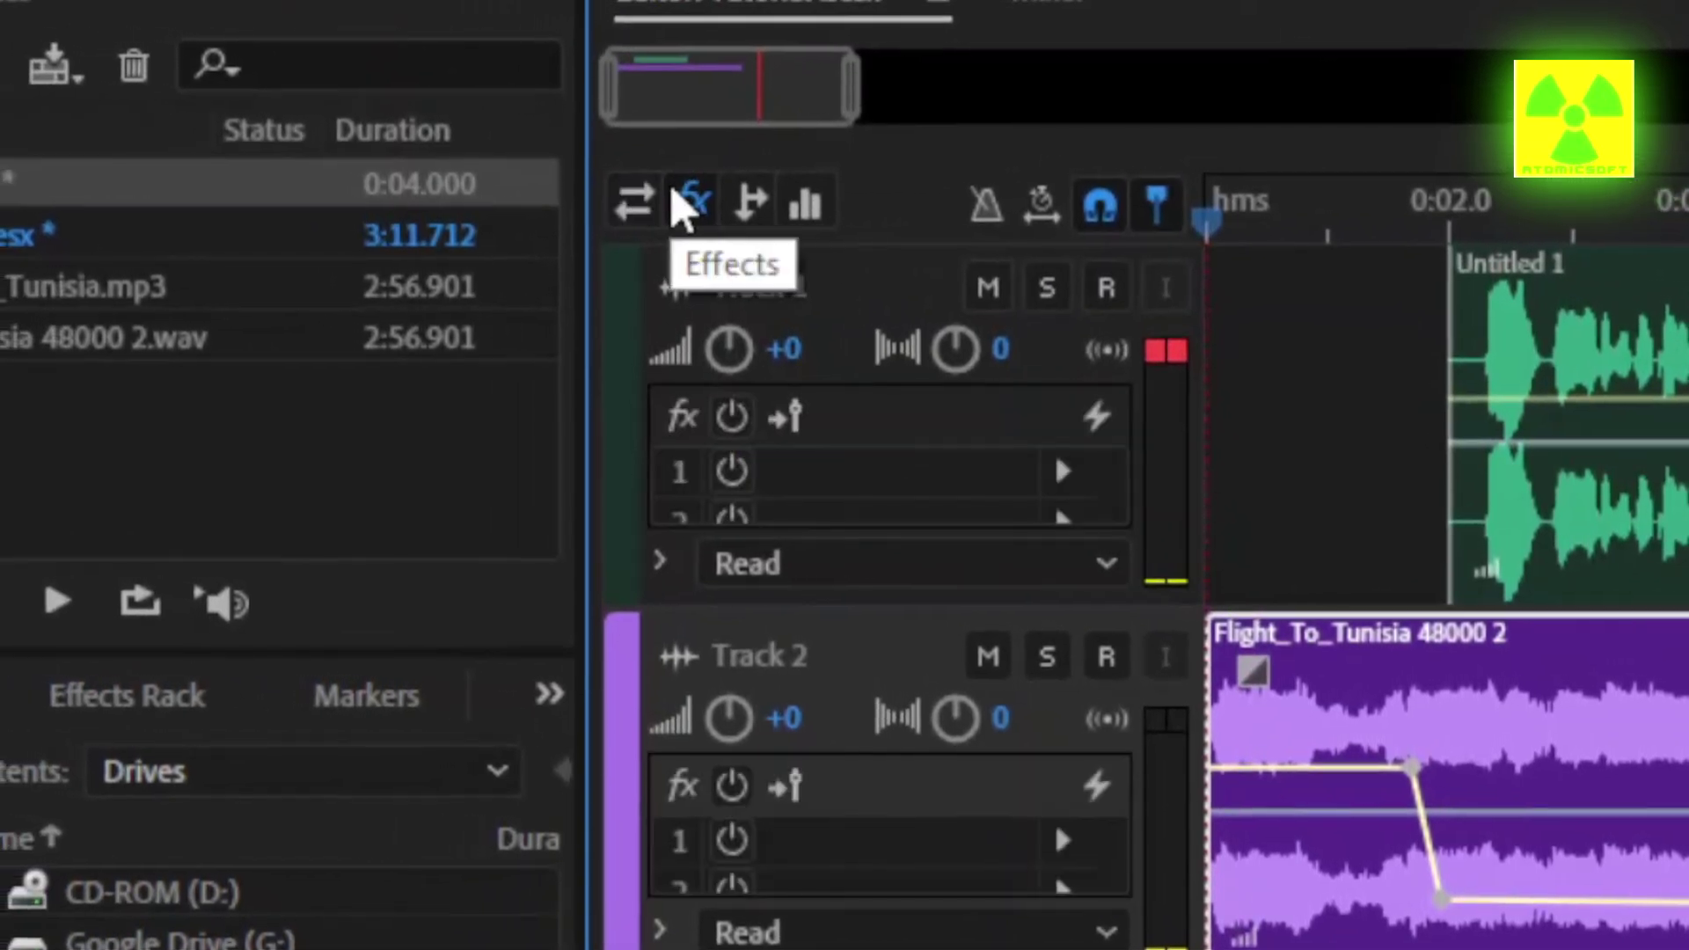
{"action": "left_click", "coordinate": [712, 473]}
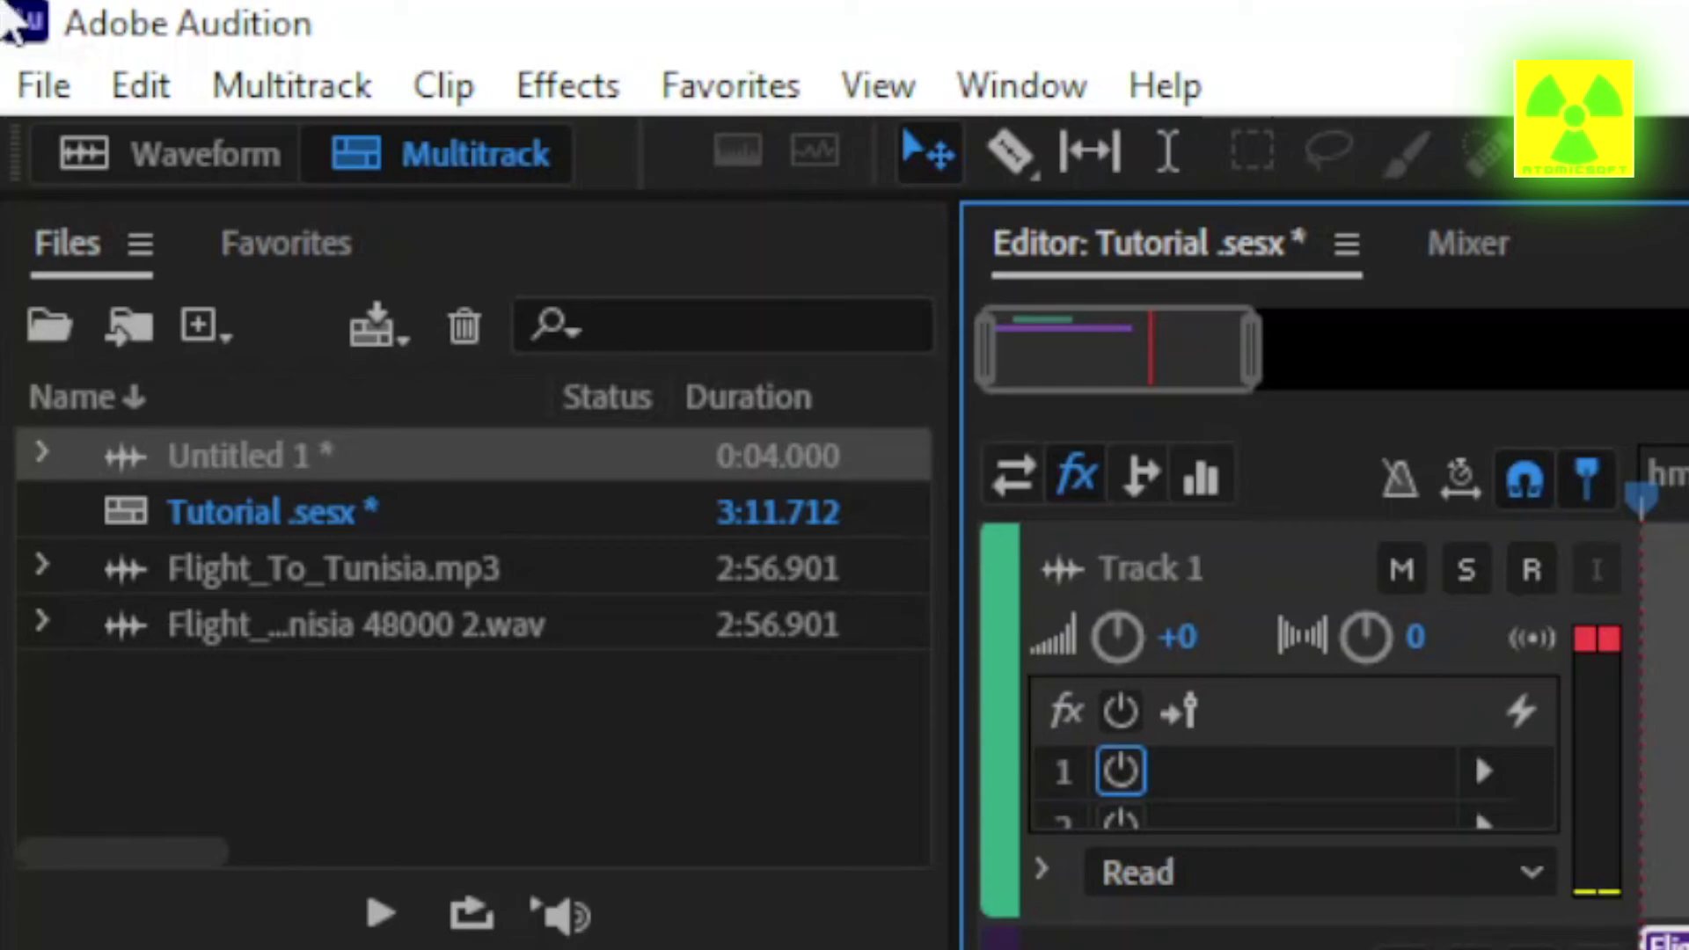
Start a multitrack mixdown export of the entire session
{"action": "left_click", "coordinate": [37, 85]}
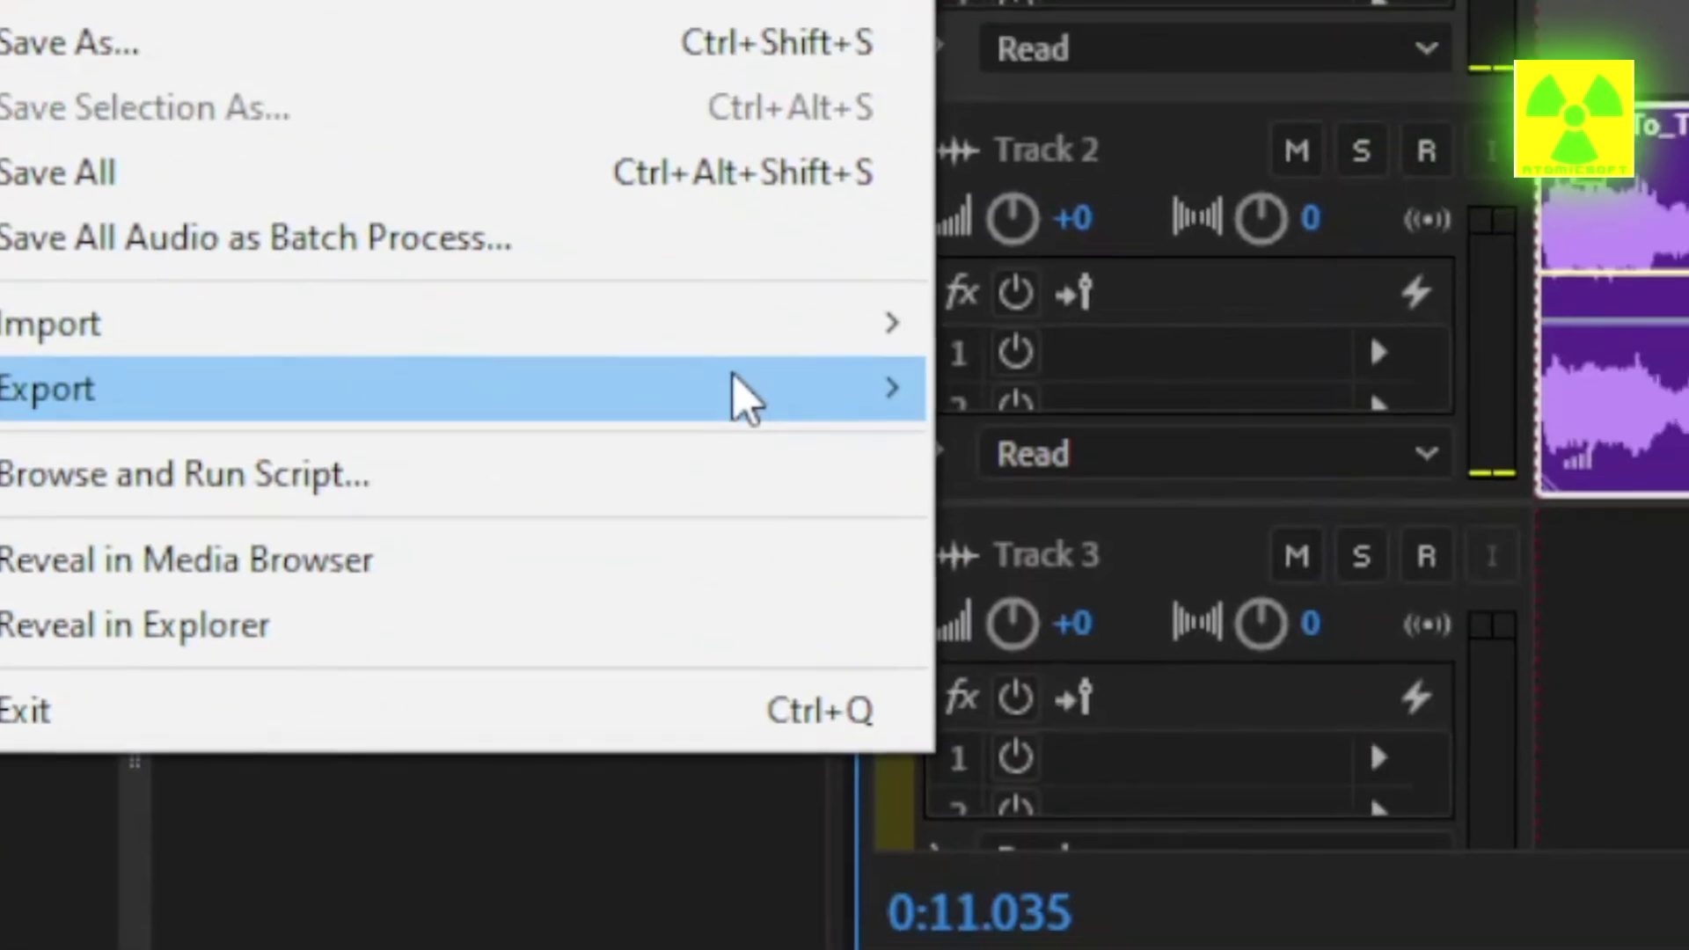
{"action": "mouse_move", "coordinate": [906, 427]}
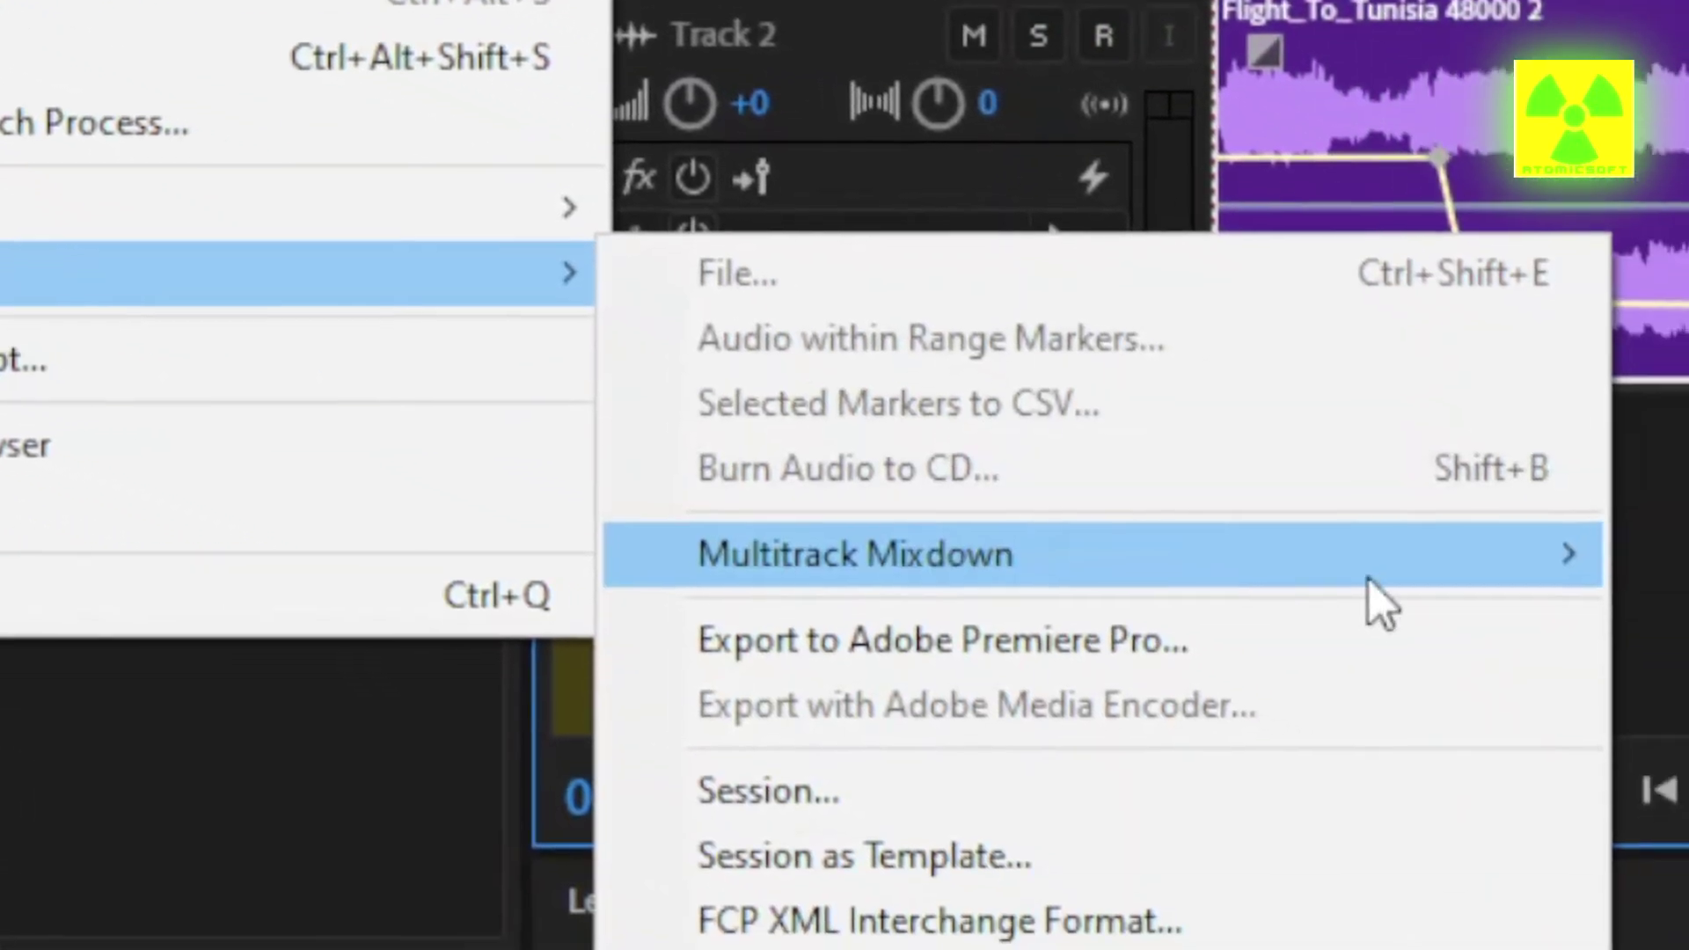
{"action": "mouse_move", "coordinate": [1451, 563]}
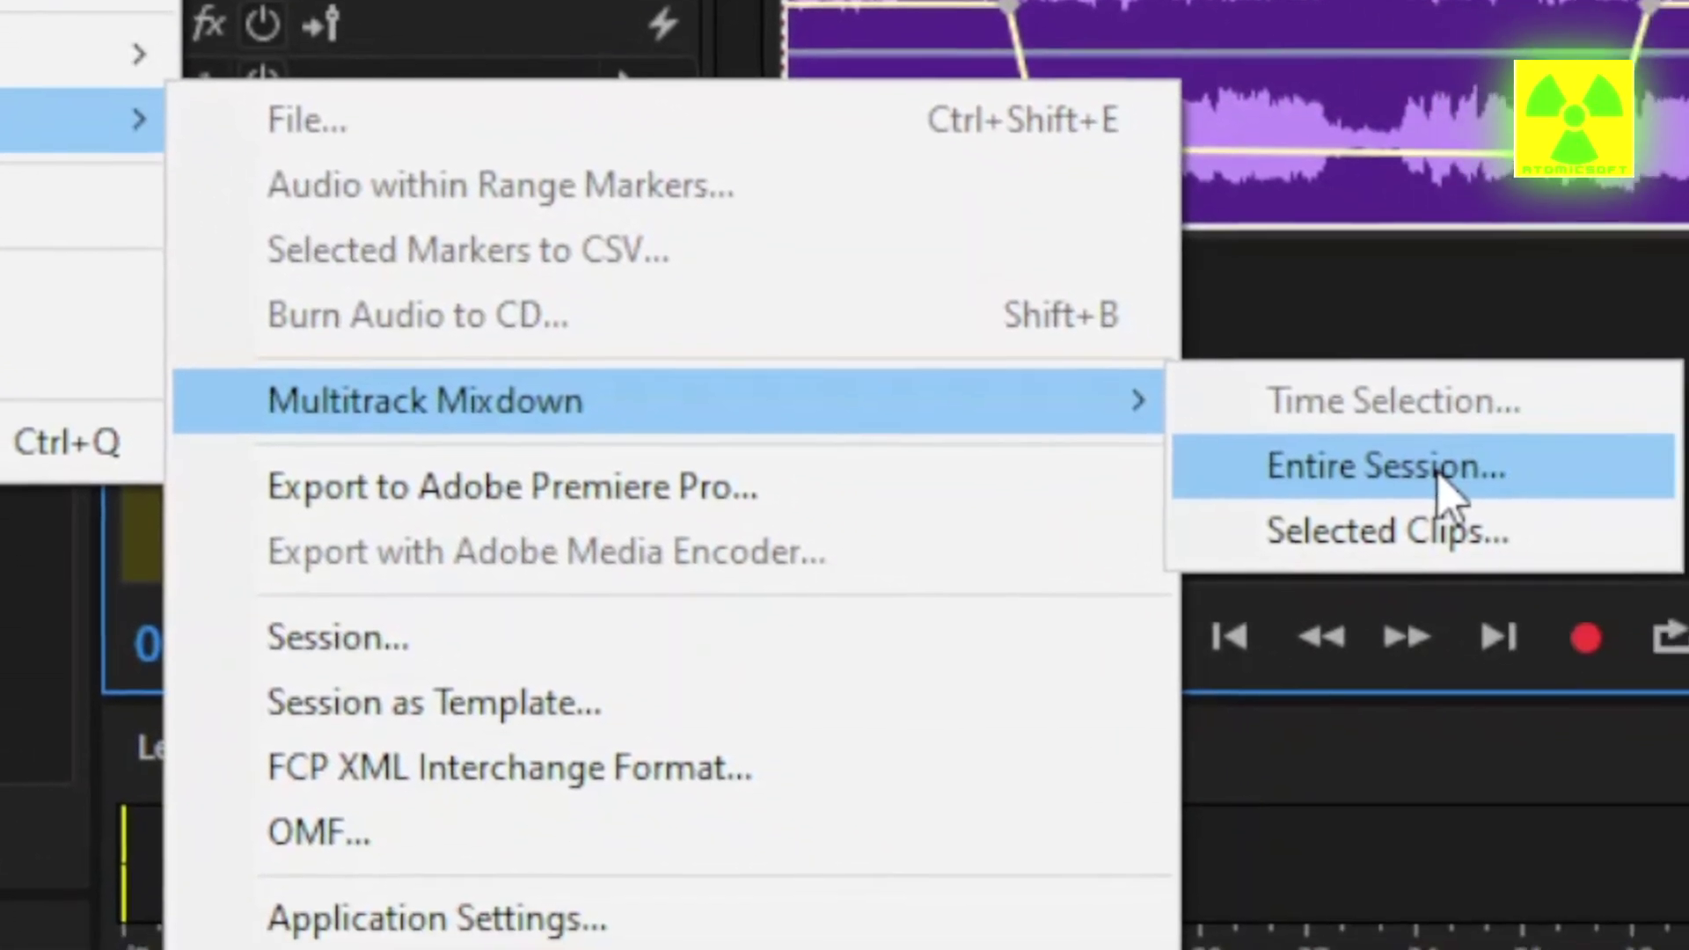
{"action": "left_click", "coordinate": [1440, 477]}
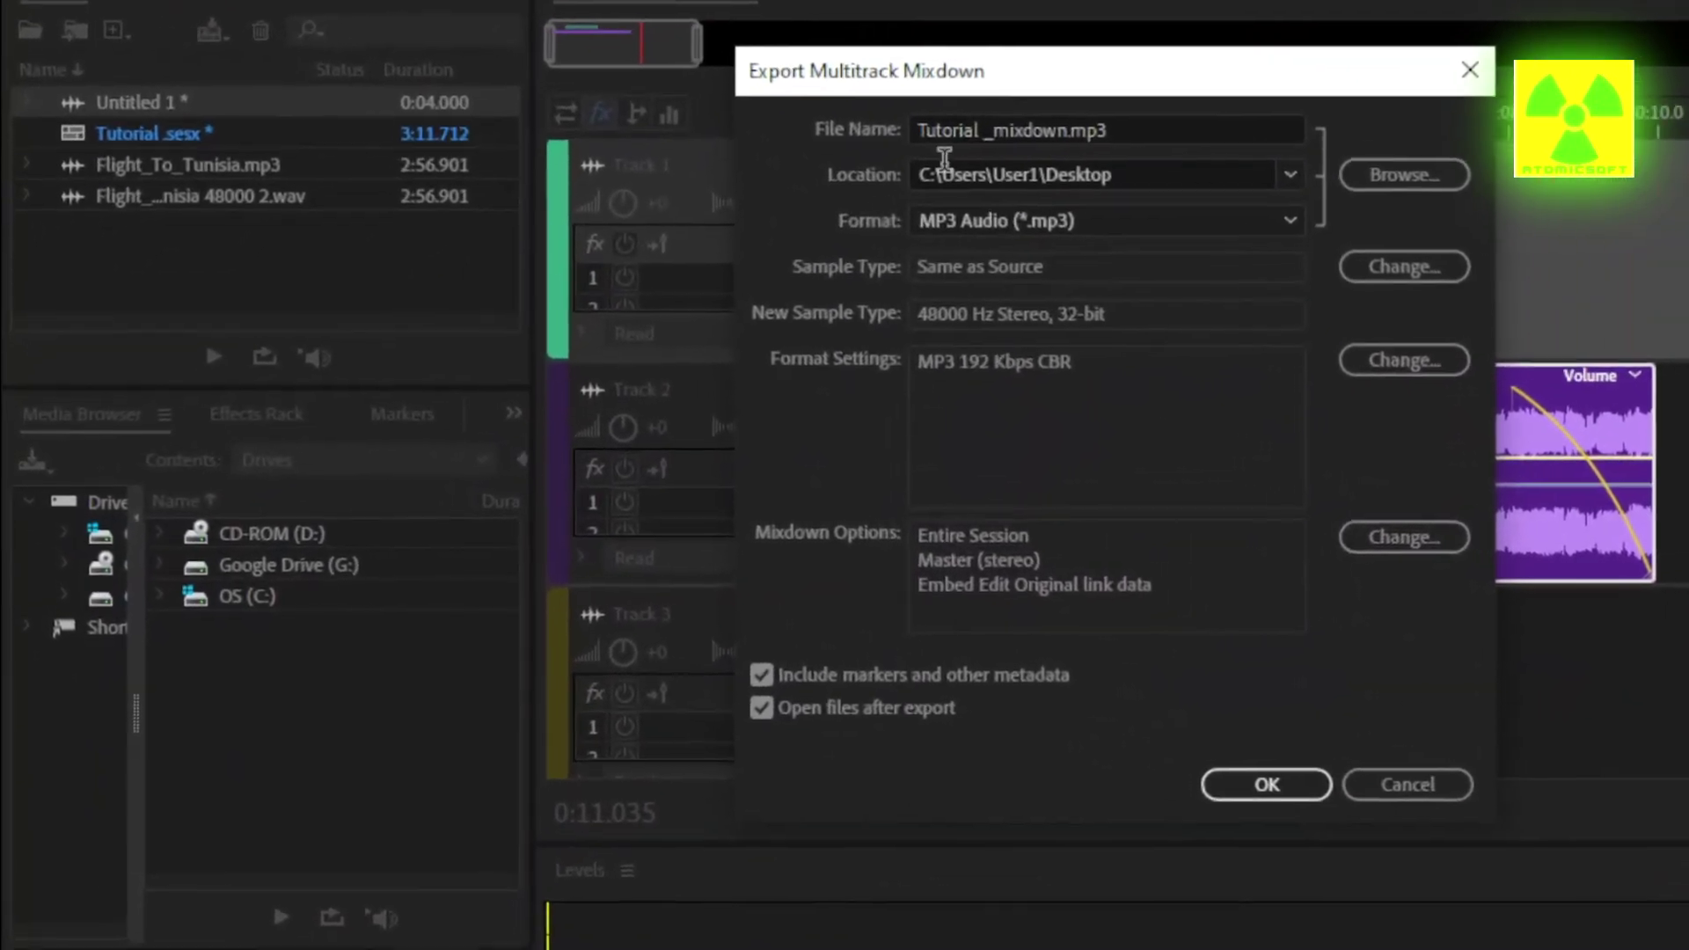
Export Tutorial _mixdown.mp3 to the Desktop as MP3 at 192 Kbps constant bitrate
{"action": "left_click", "coordinate": [1176, 220]}
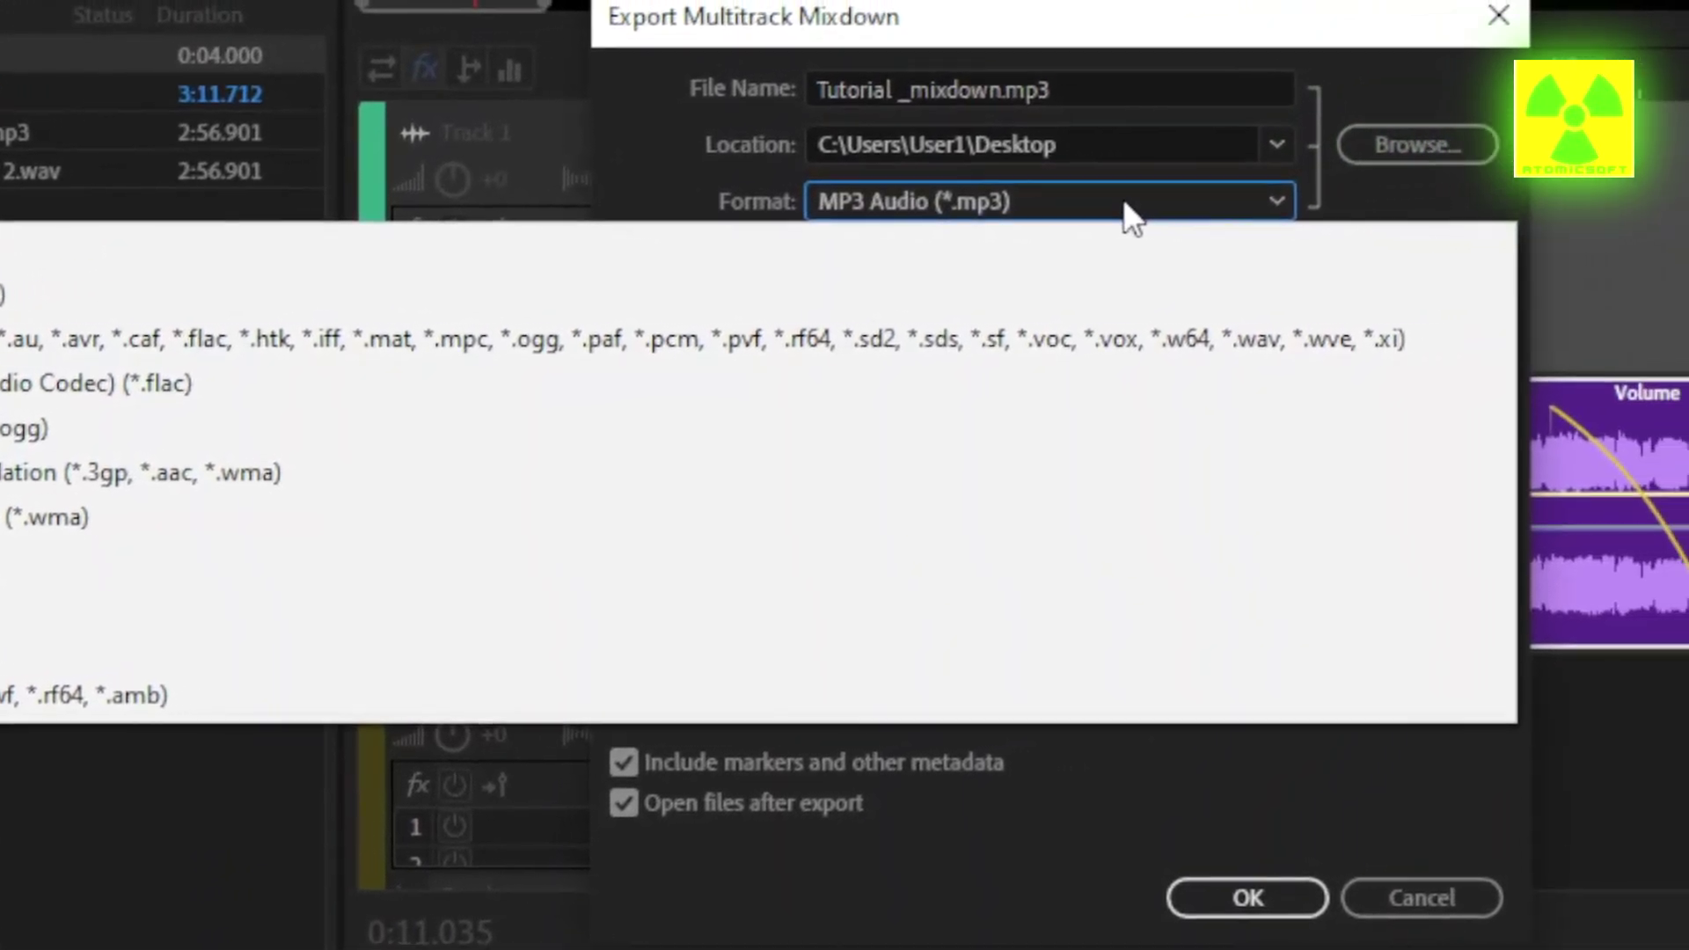
{"action": "left_click", "coordinate": [1011, 212]}
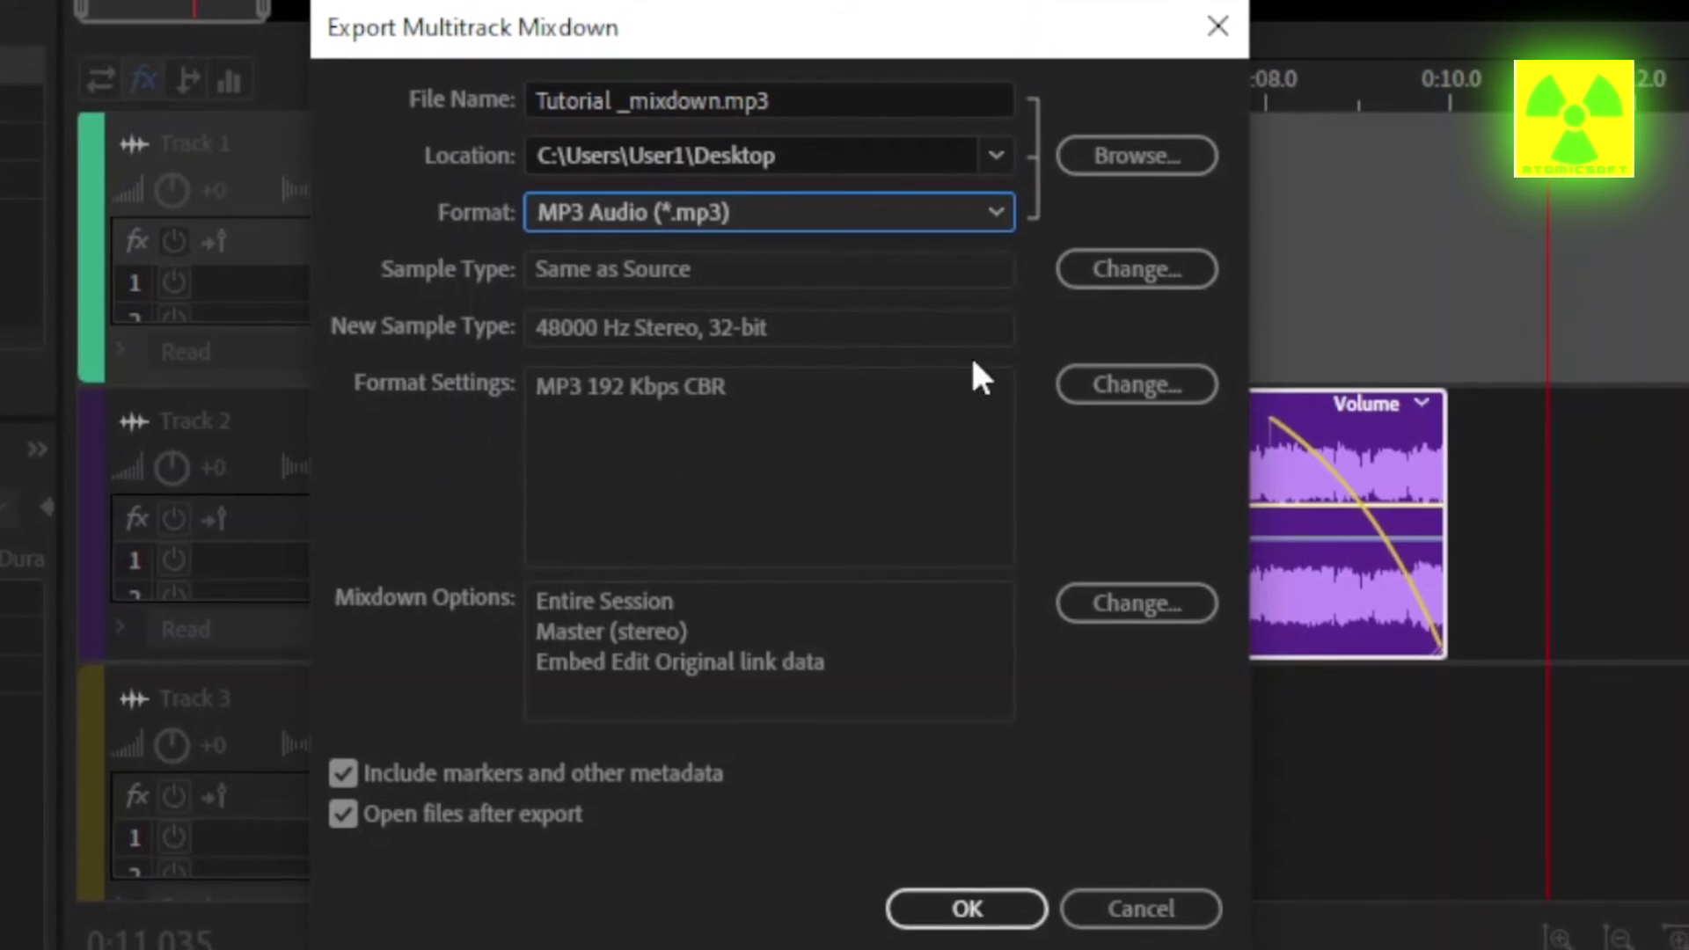
{"action": "left_click", "coordinate": [1110, 387]}
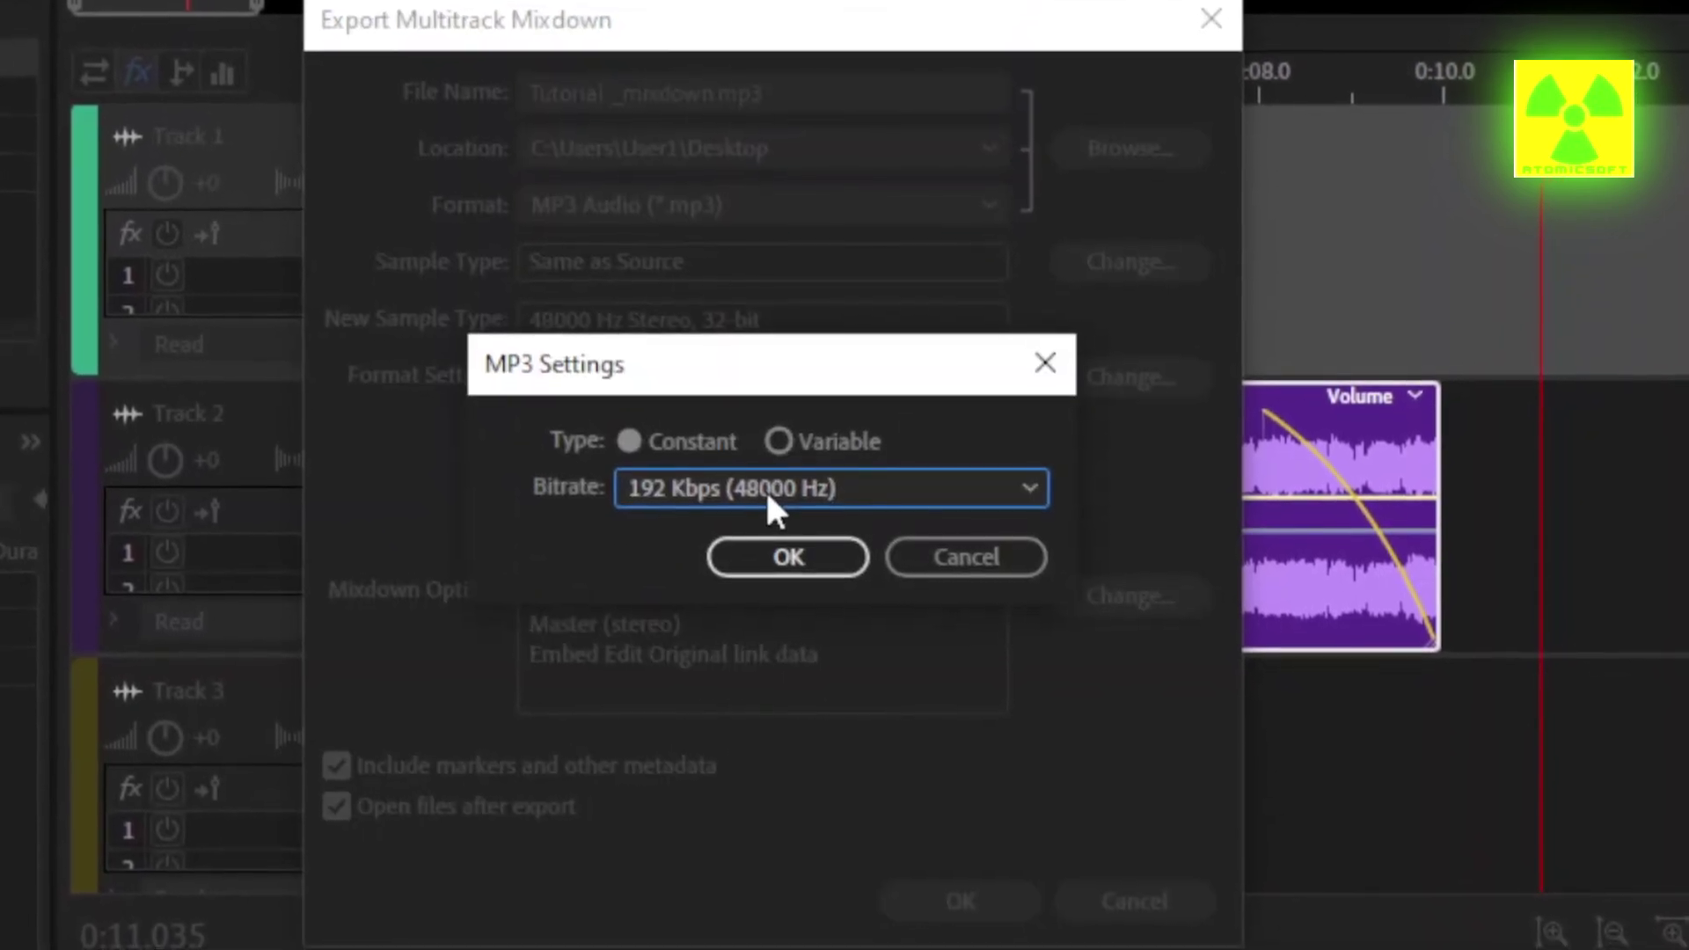
{"action": "left_click", "coordinate": [765, 491]}
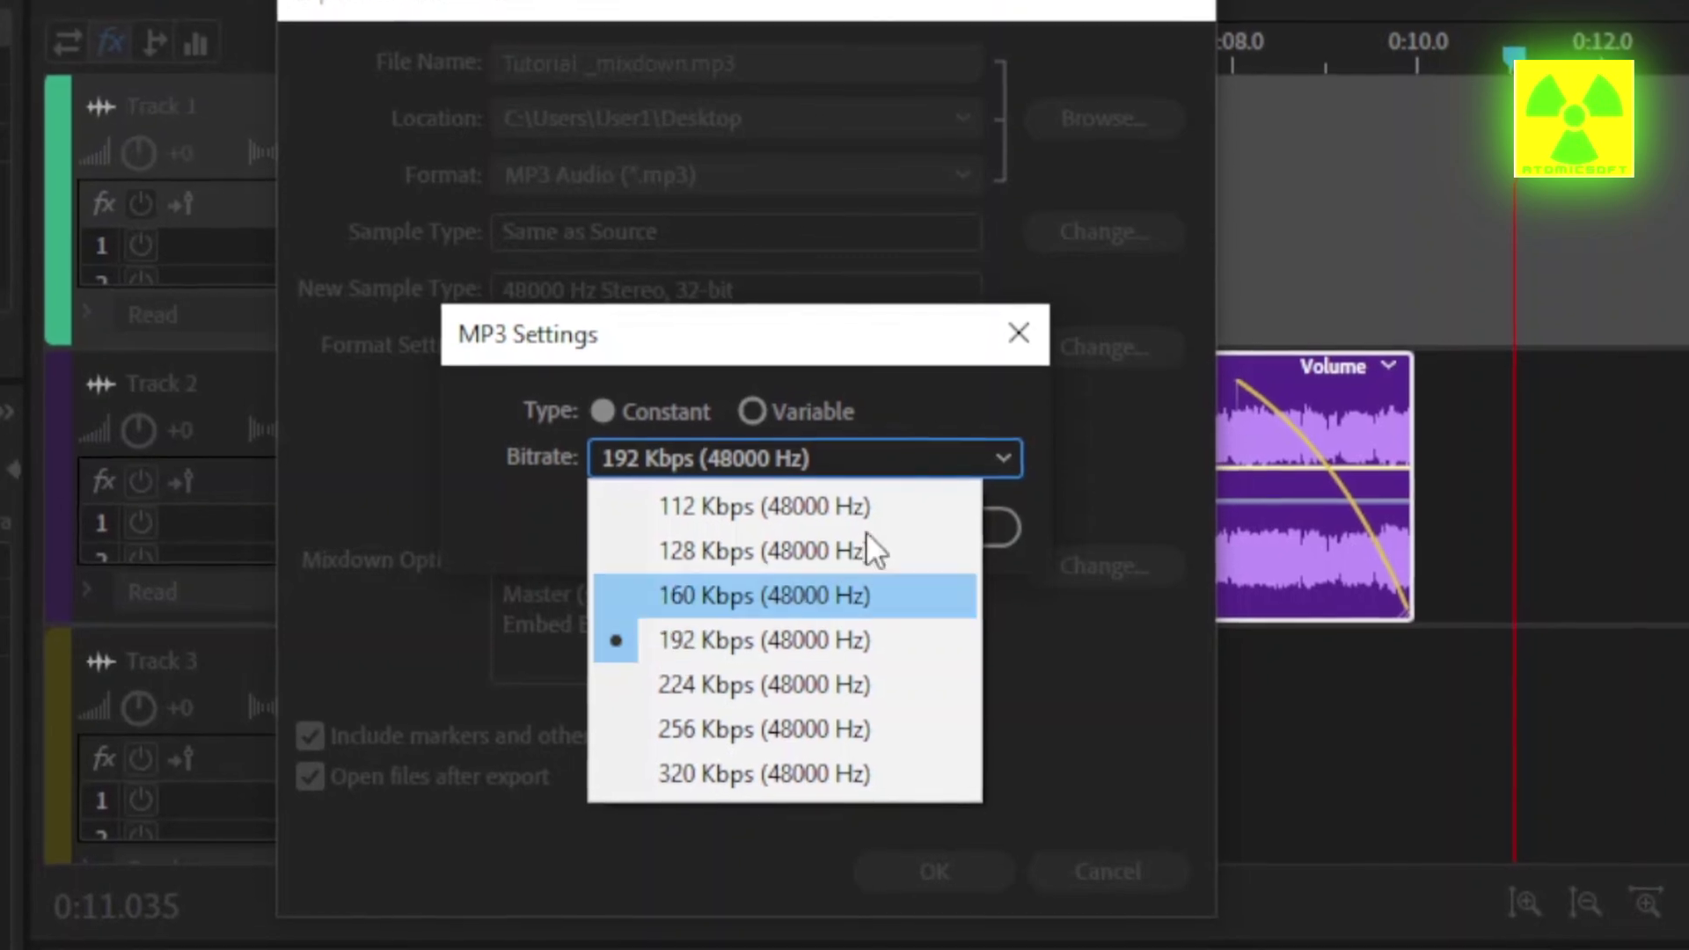
{"action": "left_click", "coordinate": [992, 448]}
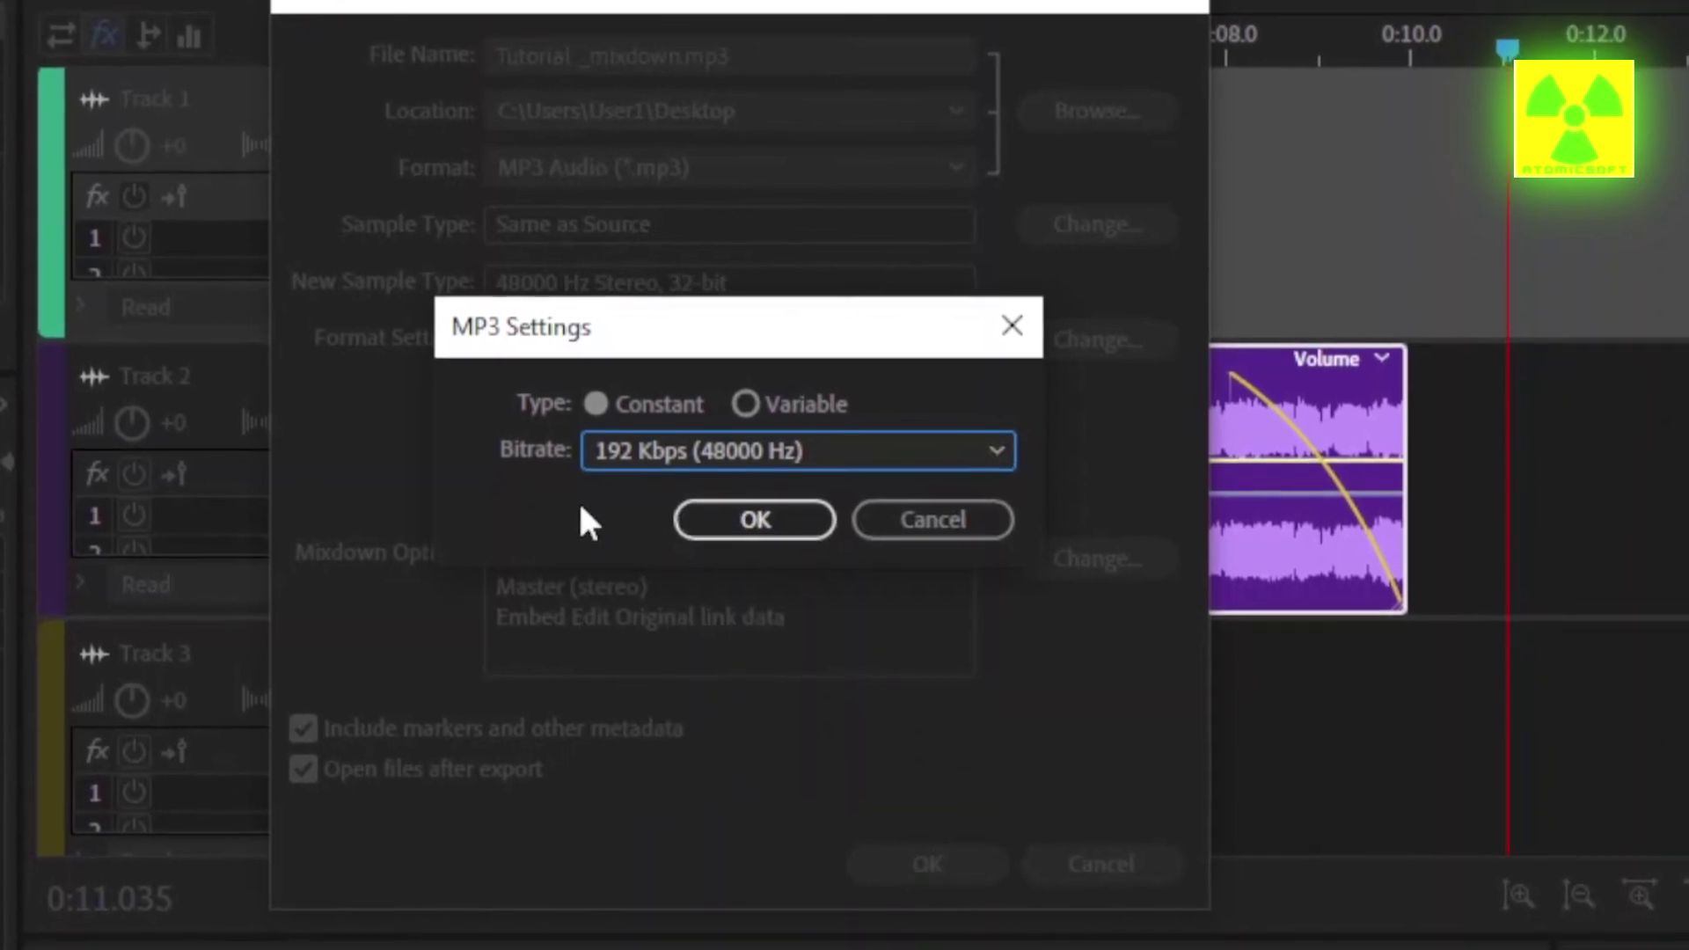
{"action": "left_click", "coordinate": [762, 517]}
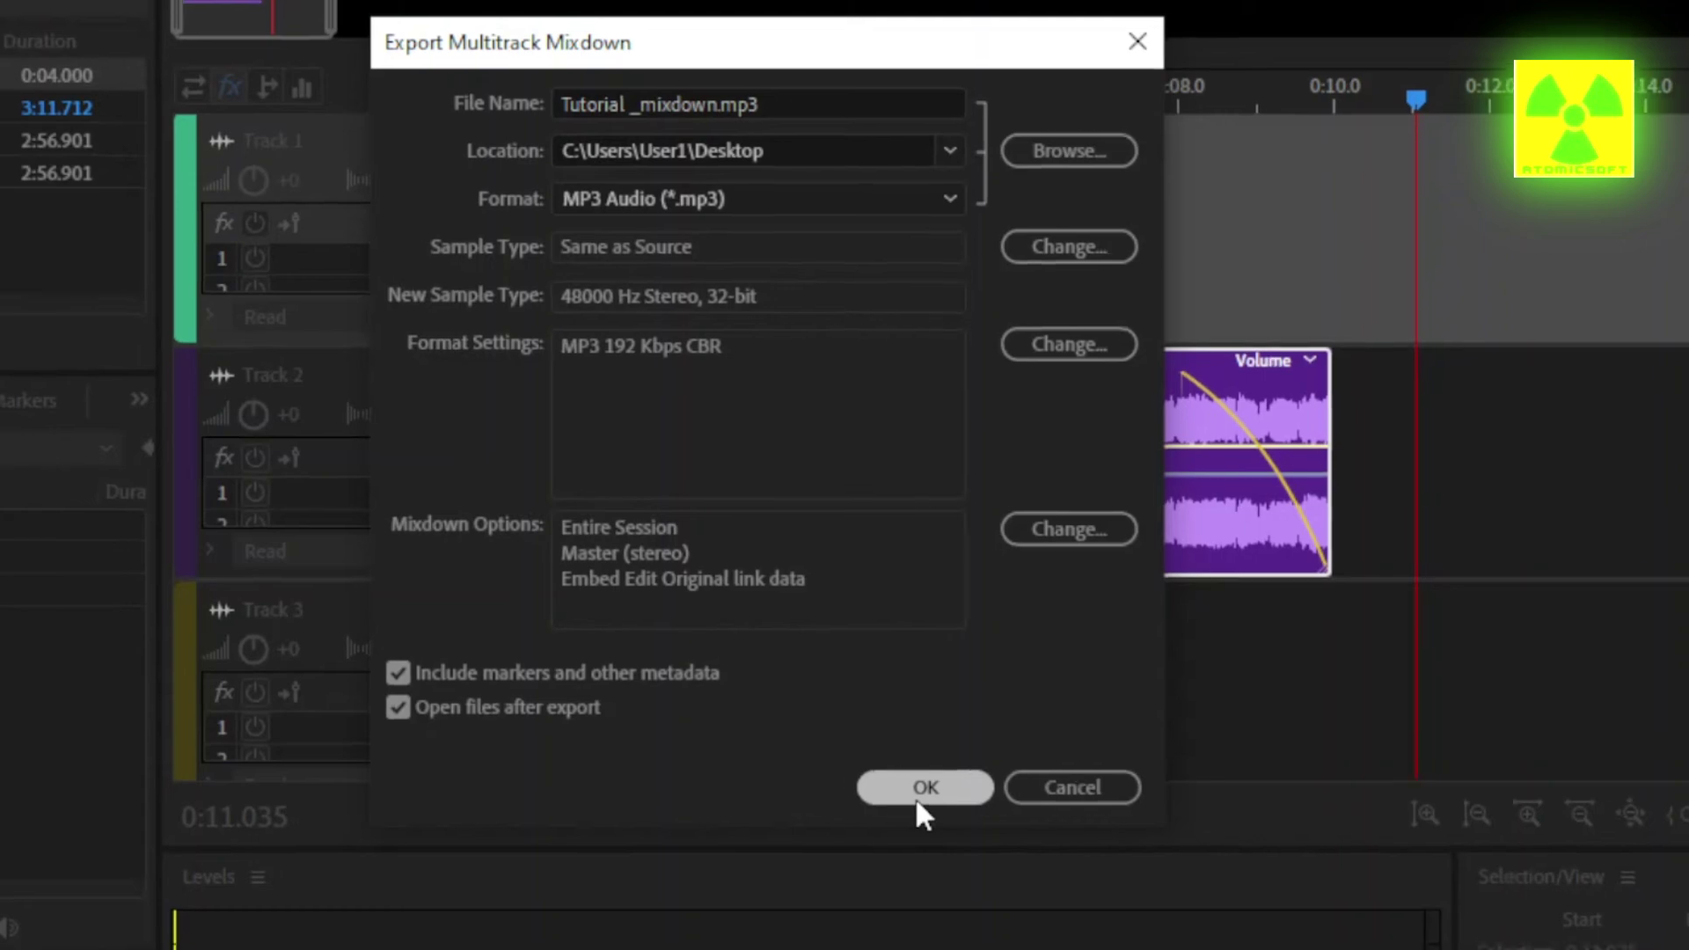
{"action": "left_click", "coordinate": [897, 842]}
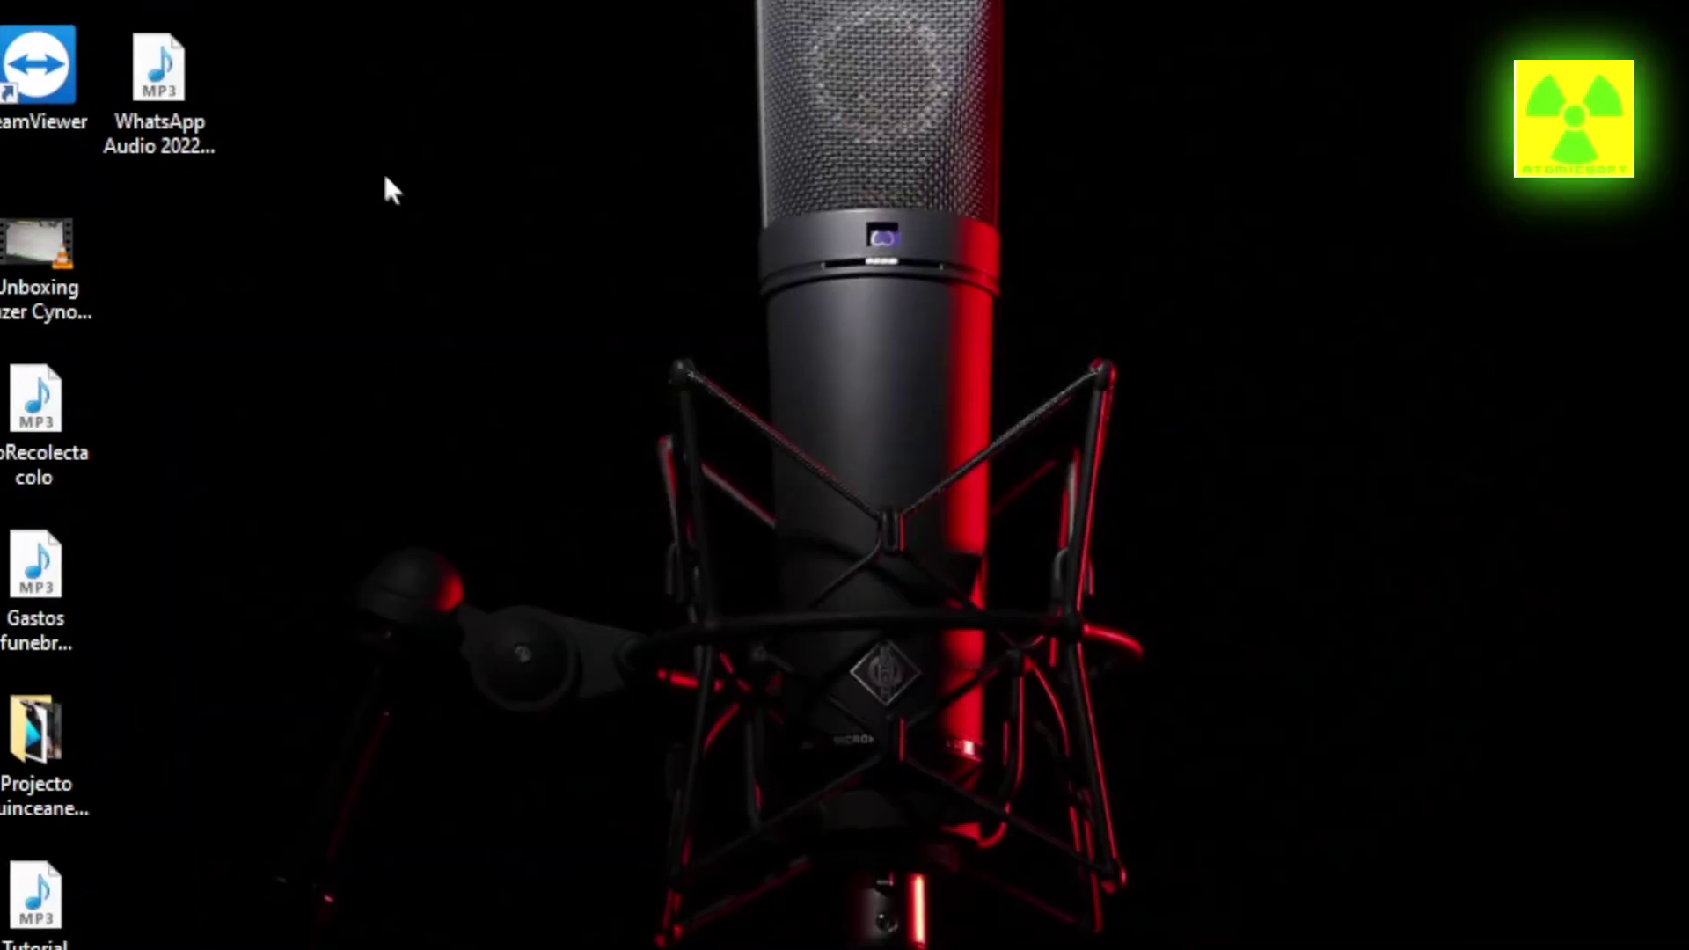
Play the exported Tutorial _mixdown MP3 in Windows Media Player, then return to Audition
{"action": "left_click_drag", "start_coordinate": [493, 641], "coordinate": [682, 427]}
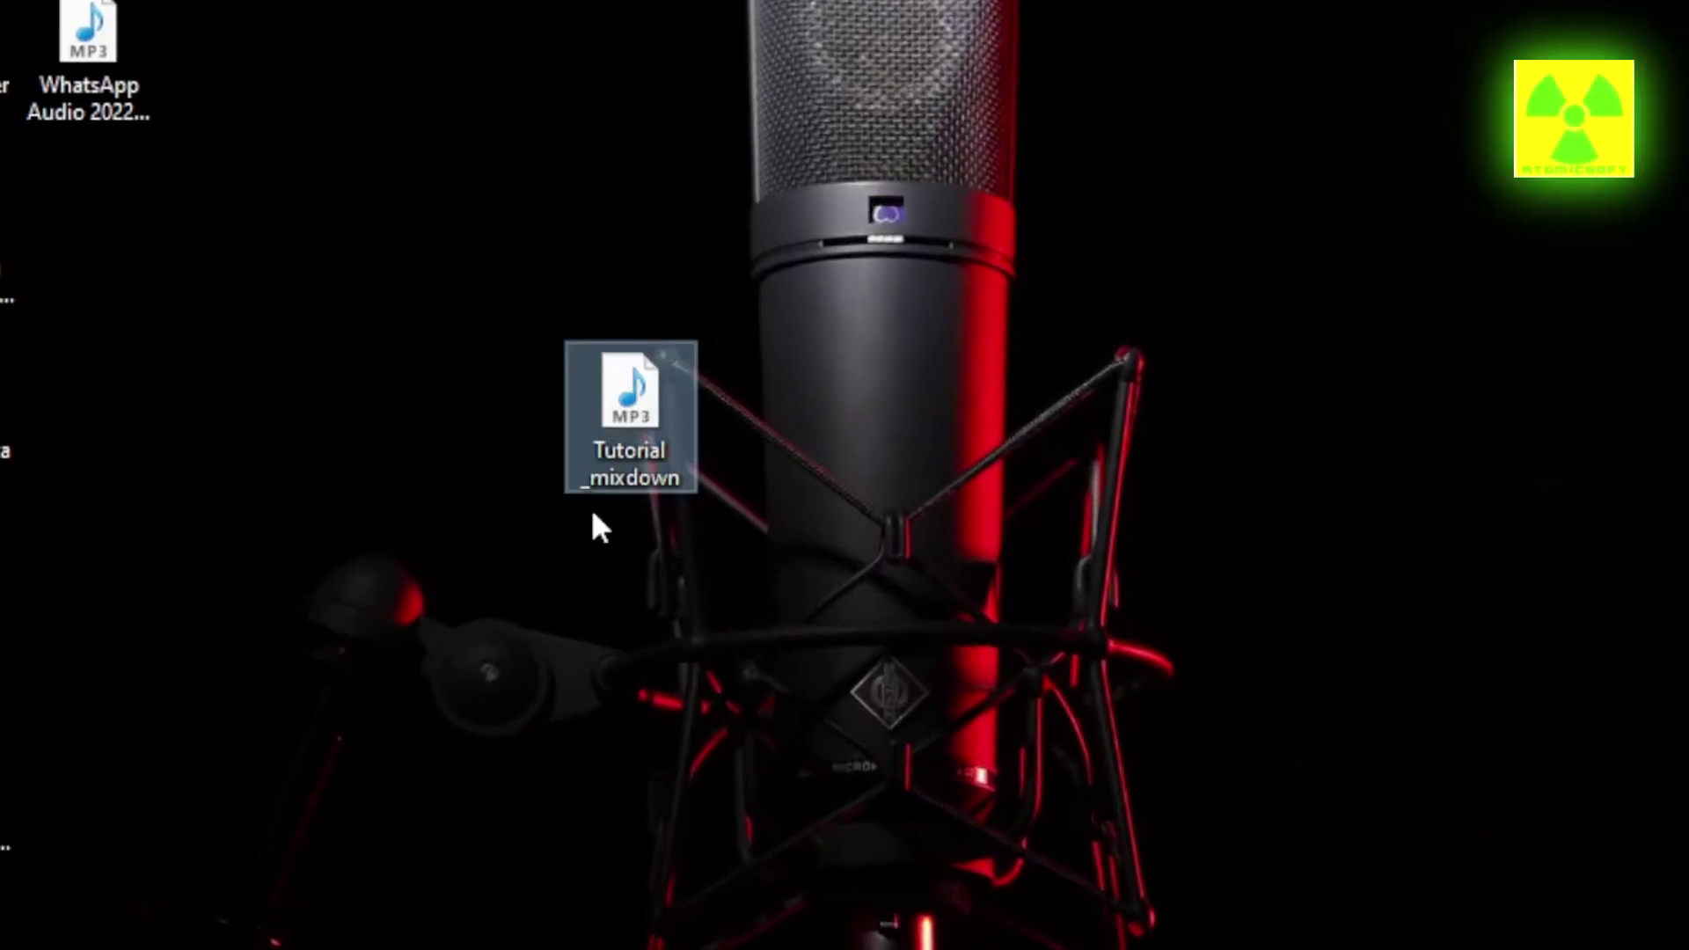
{"action": "double_click", "coordinate": [637, 451]}
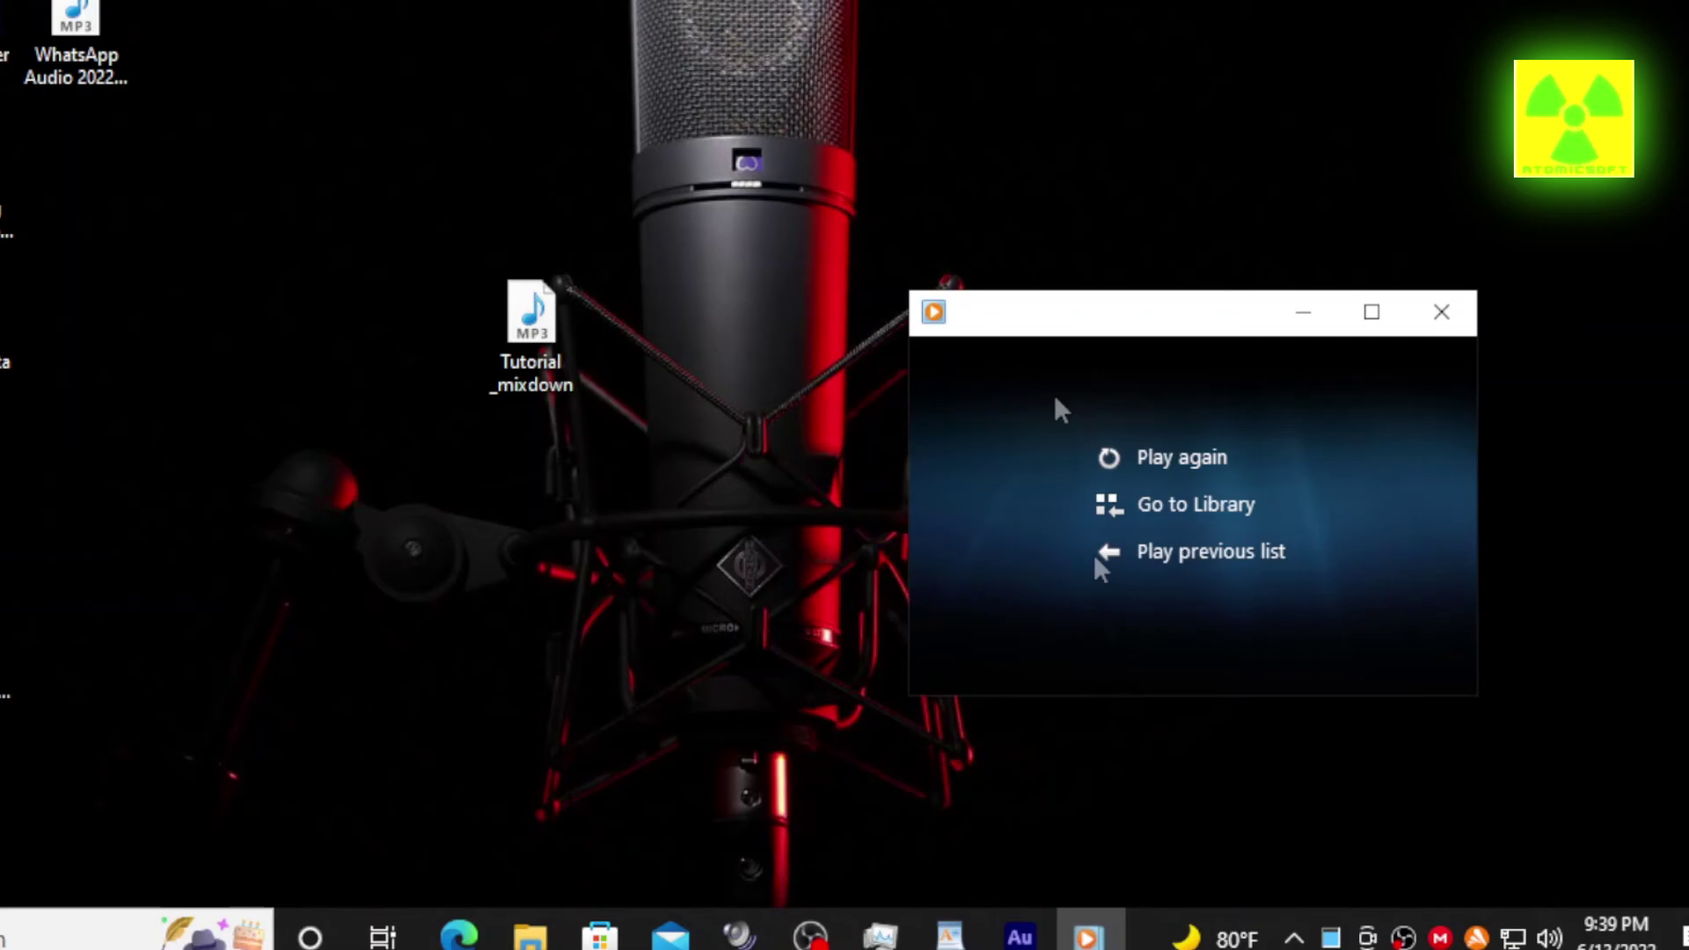
{"action": "left_click", "coordinate": [1070, 937]}
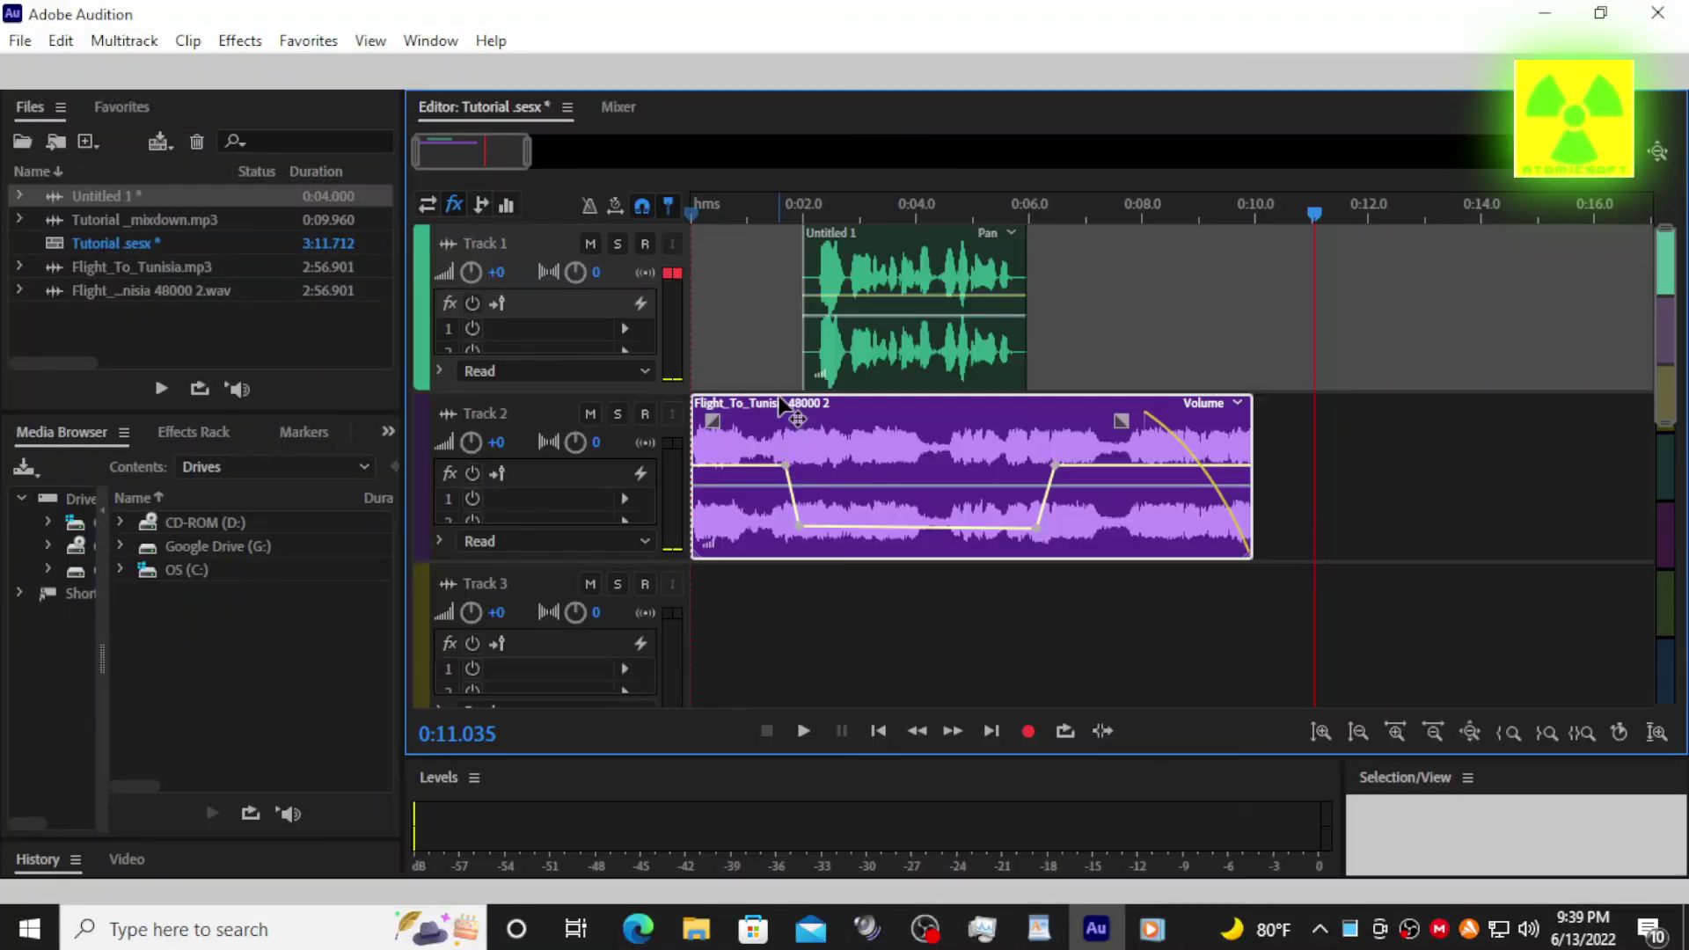